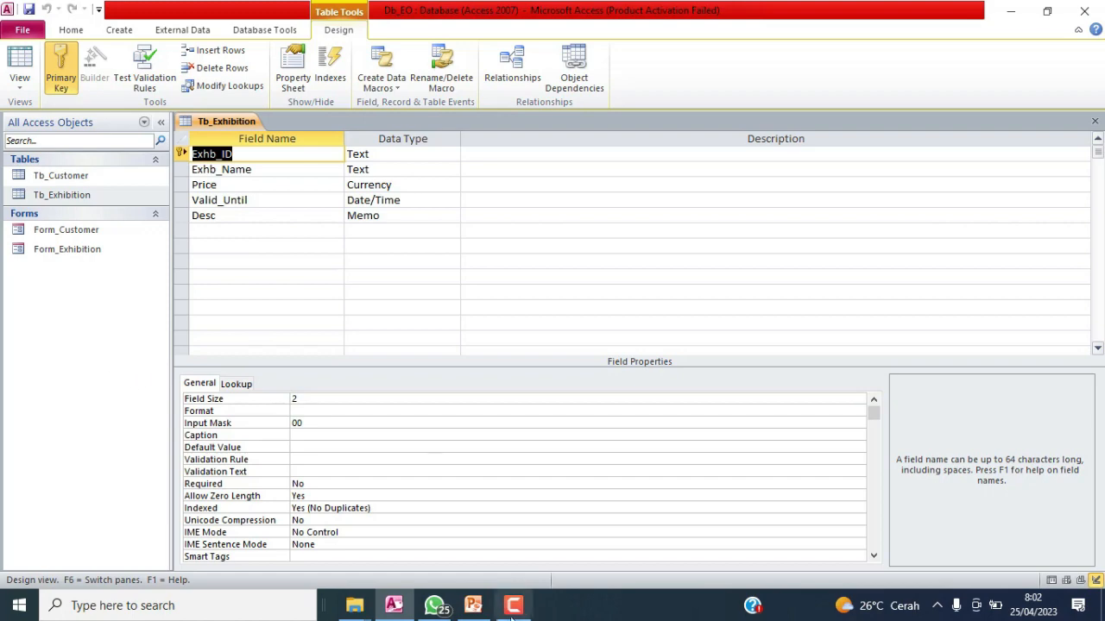
- Switch to the PowerPoint presentation and review the field specifications on the MODIFIKASI TABEL slide
click(472, 605)
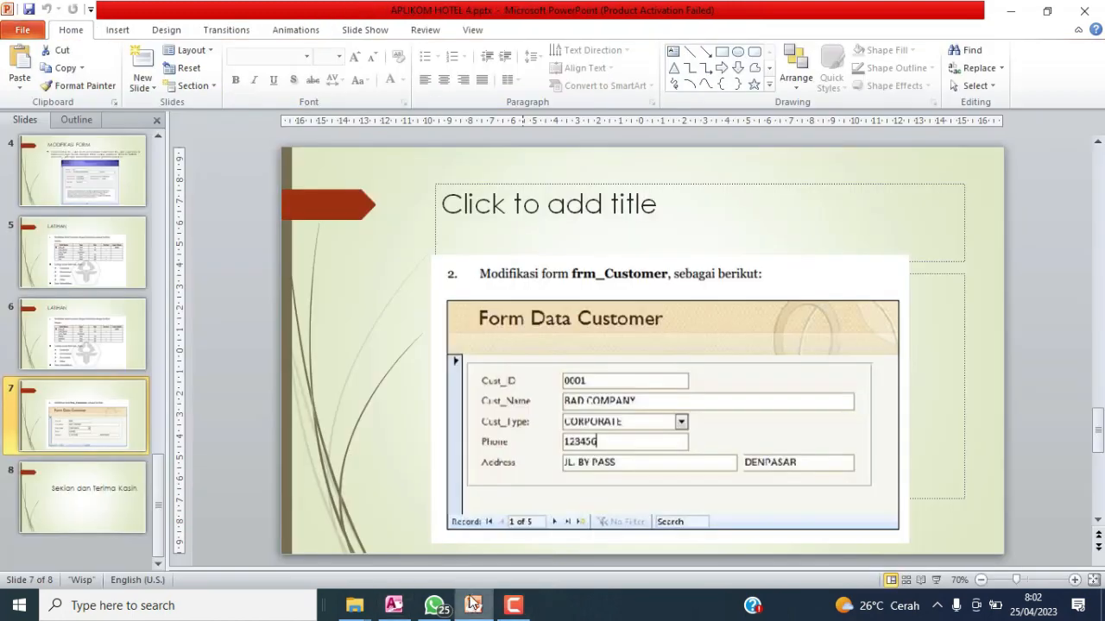
click(62, 278)
scroll(83, 276, up, 3)
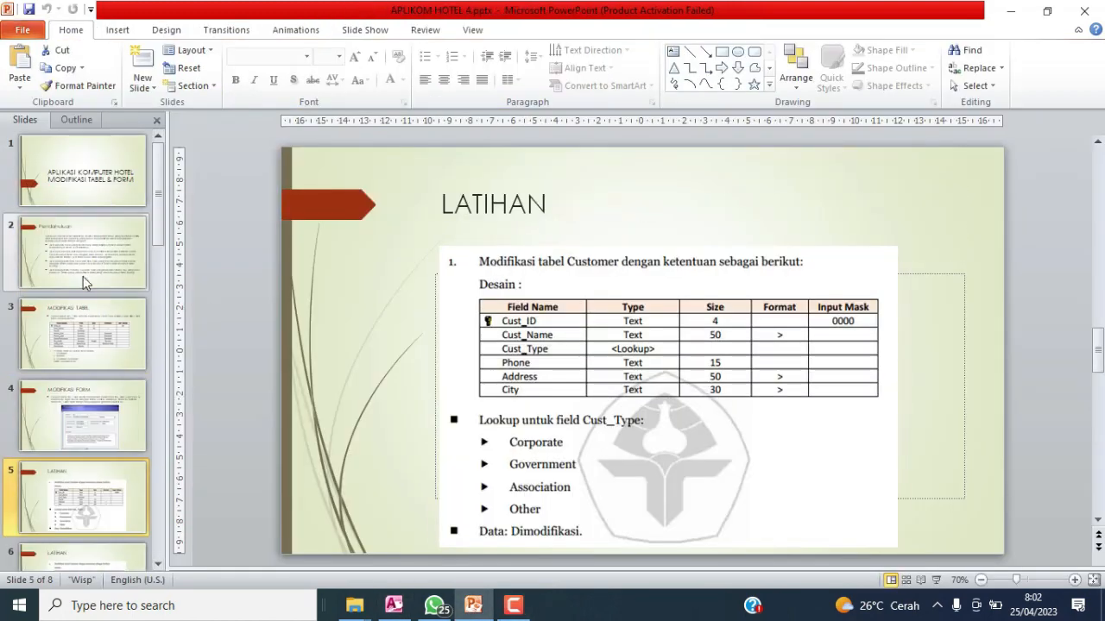
click(82, 340)
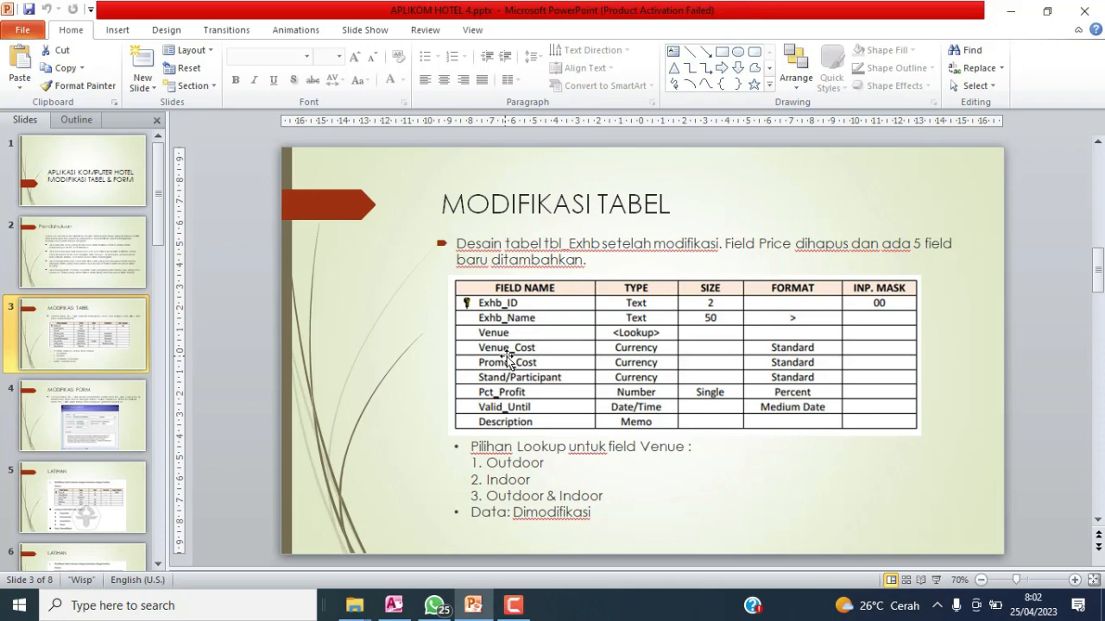
- Return to Access and permanently delete the Price field from the Tb_Exhibition table design
click(396, 606)
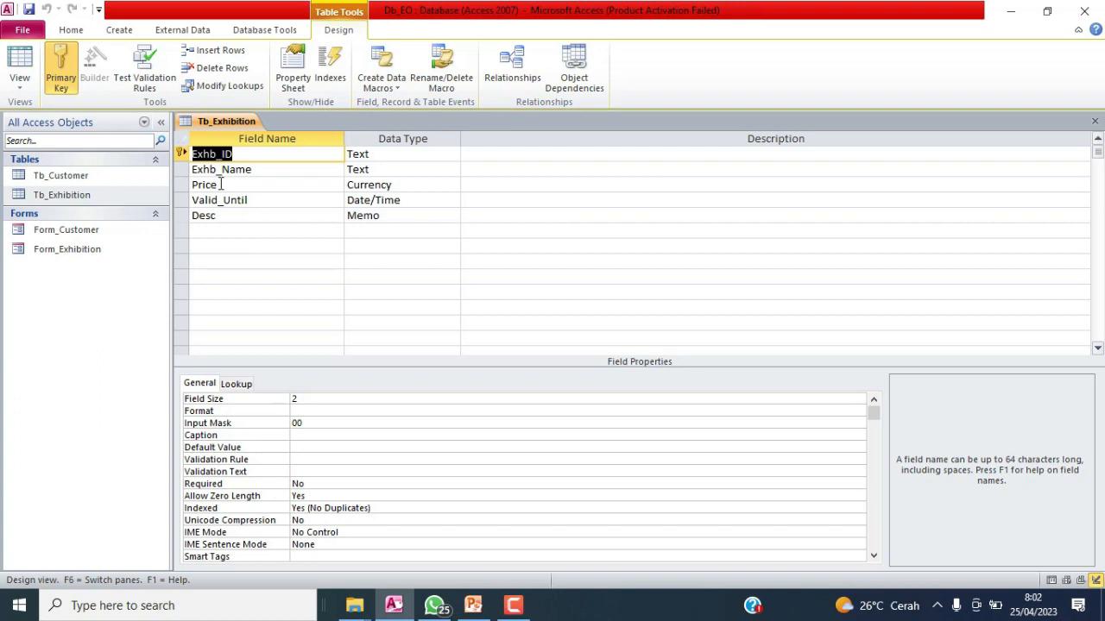
drag(221, 184, 175, 178)
click(179, 188)
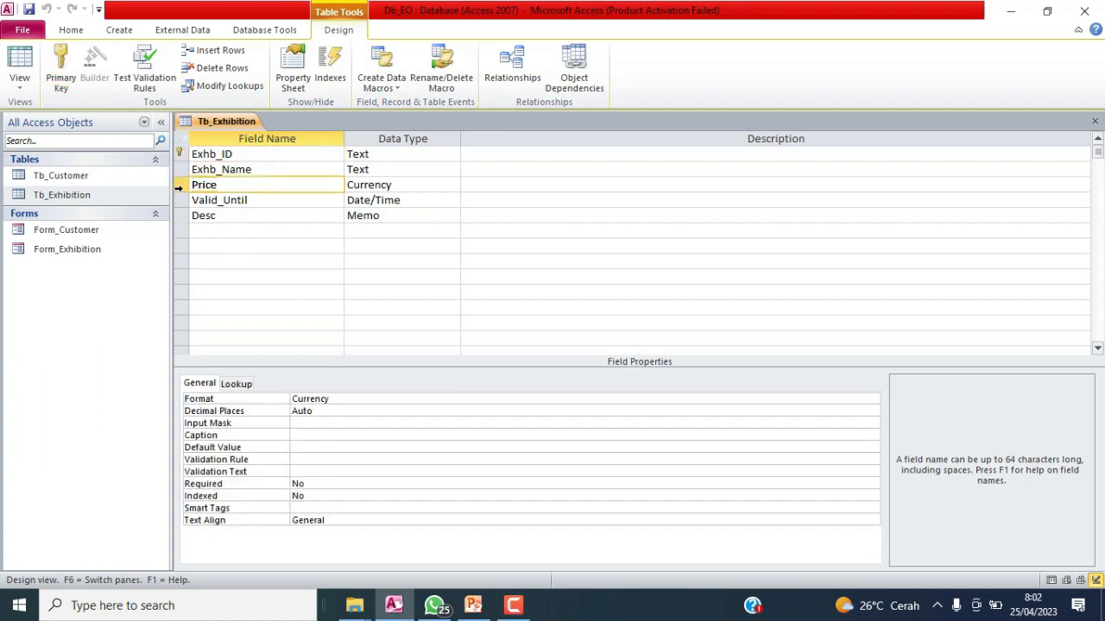
right_click(179, 187)
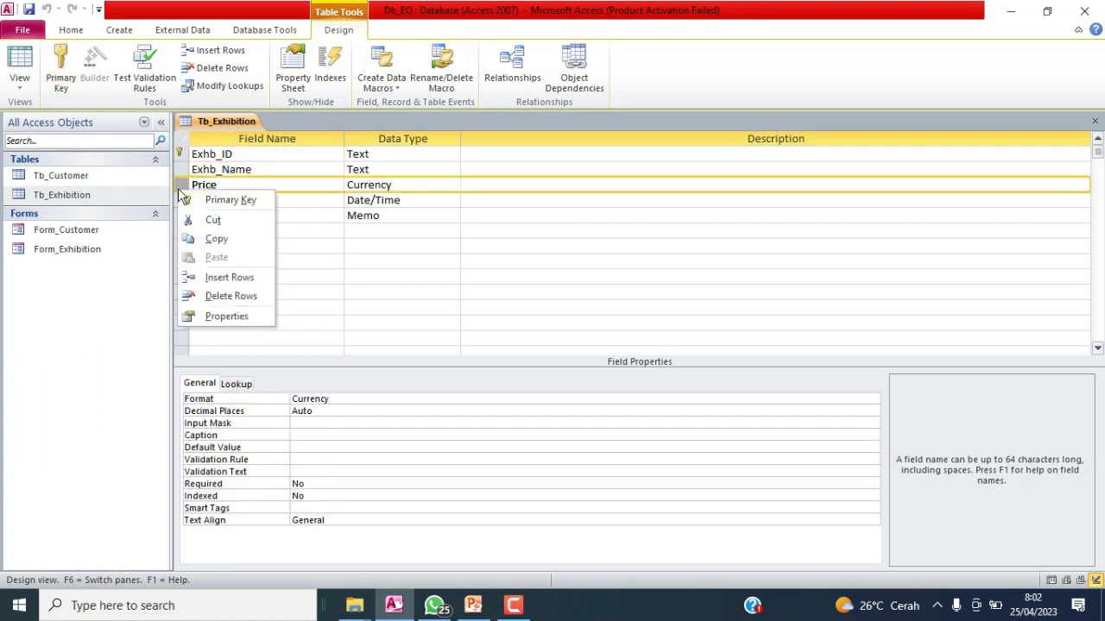
click(232, 296)
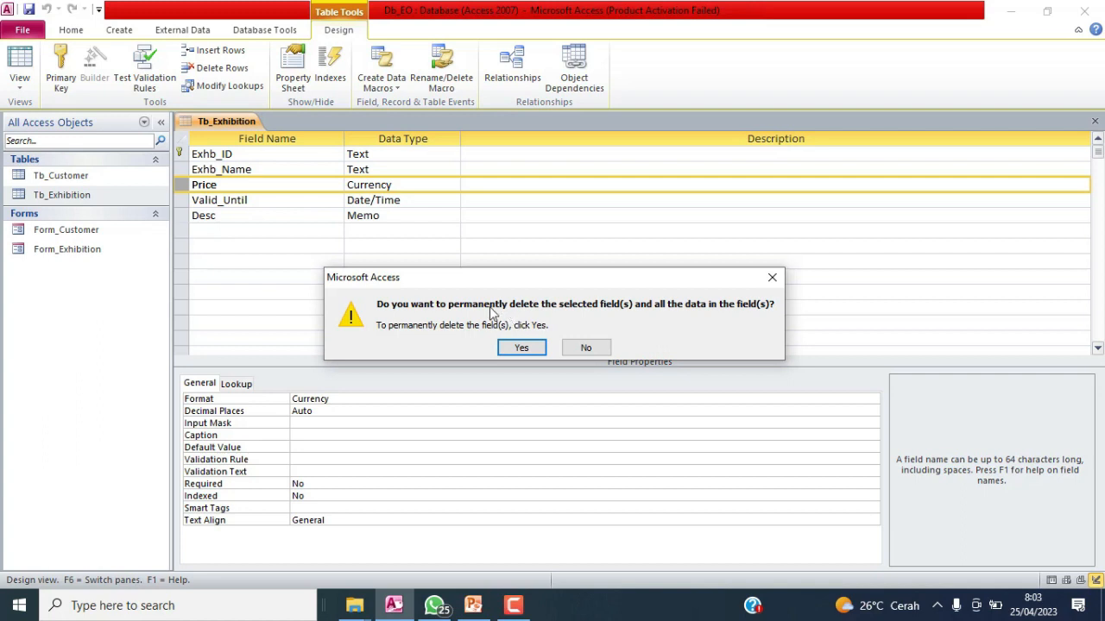
click(521, 349)
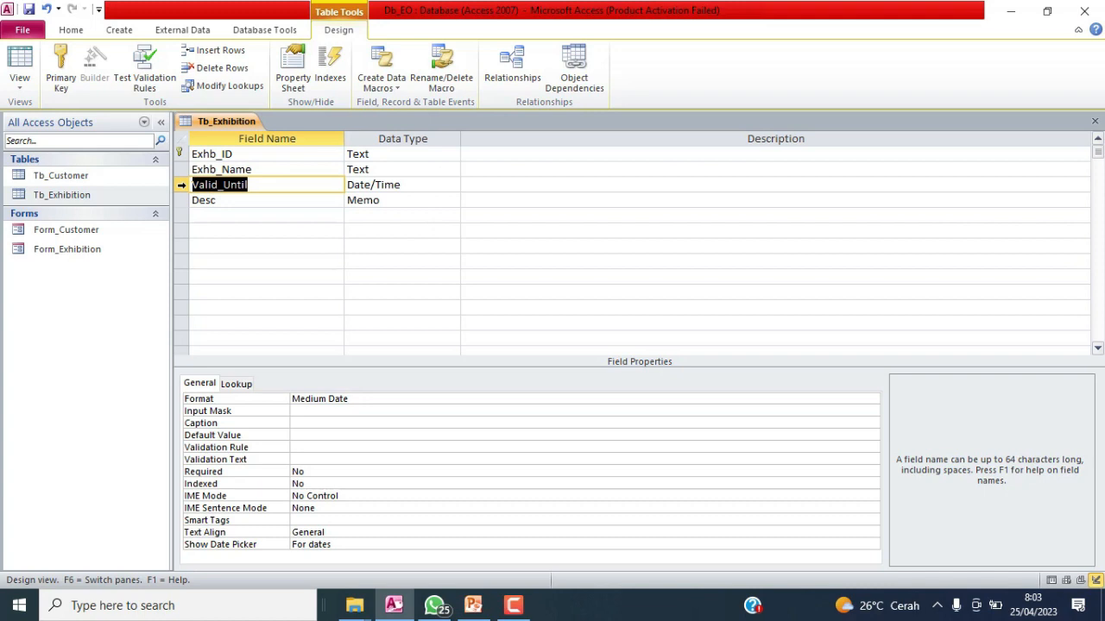
- Insert a new row above Valid_Until and name the field Venue
right_click(181, 185)
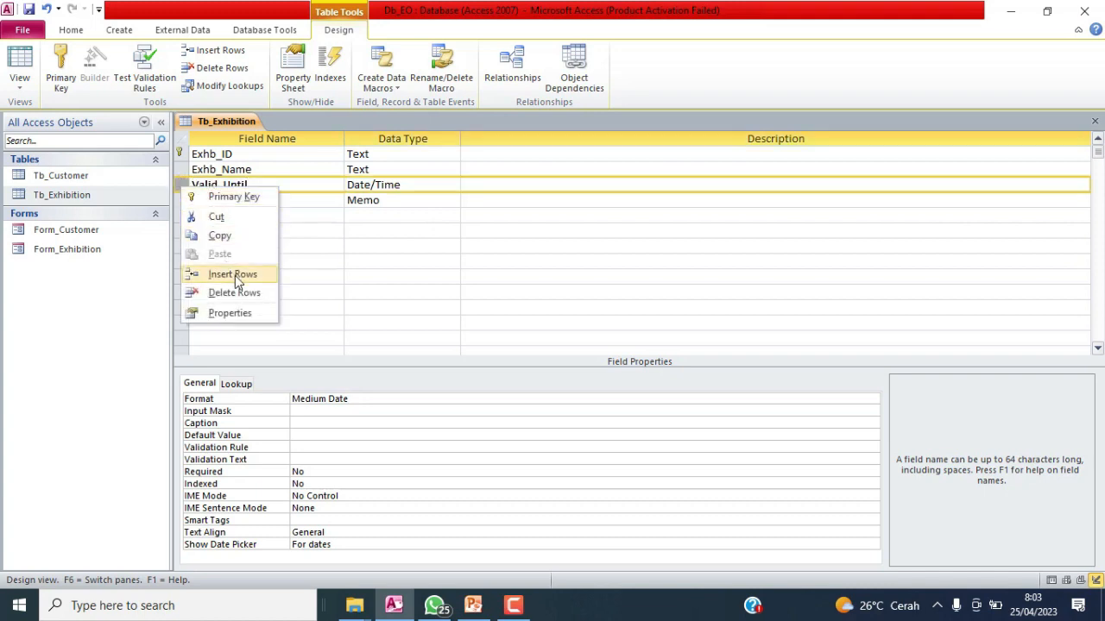
click(179, 185)
right_click(178, 185)
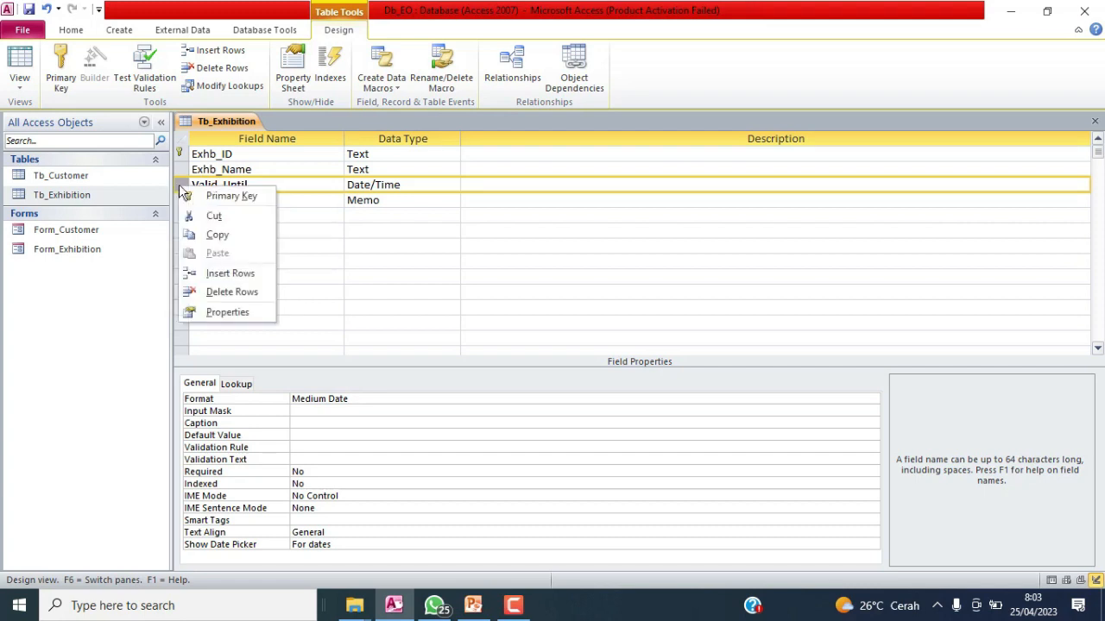
click(221, 272)
click(228, 187)
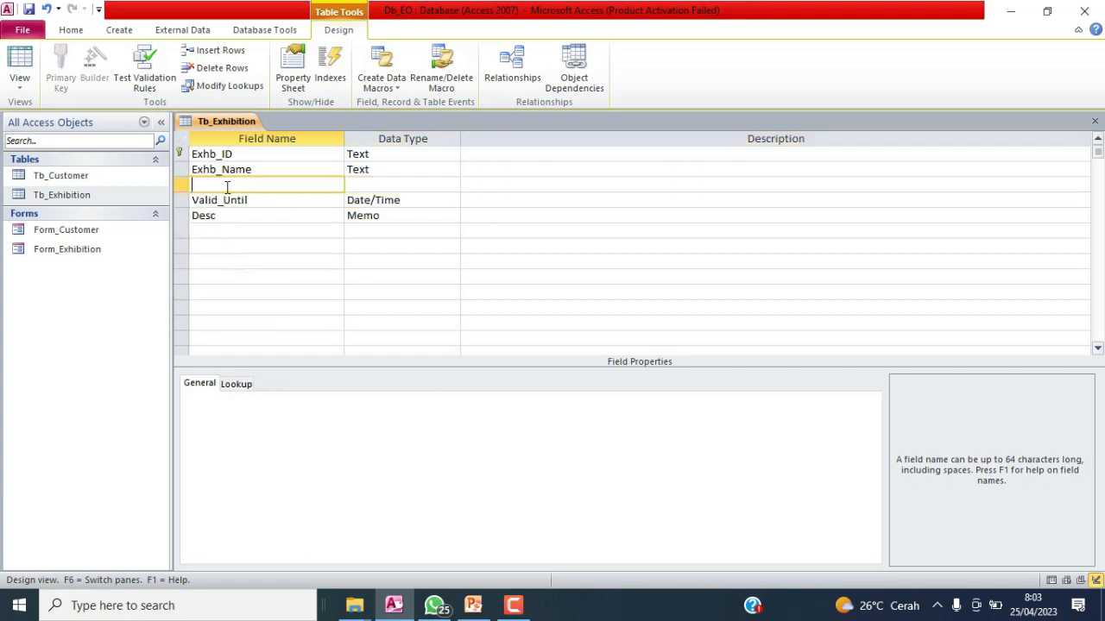
text(Venue)
- Start the Lookup Wizard as the Venue field's data type and choose to supply the list values manually
click(432, 185)
click(450, 185)
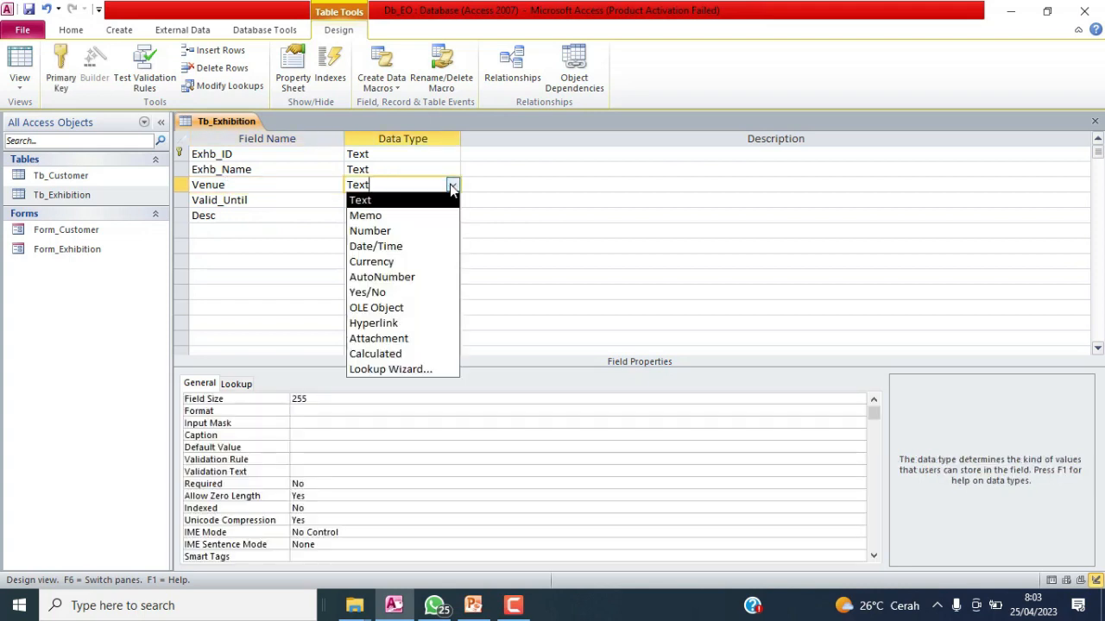
click(406, 369)
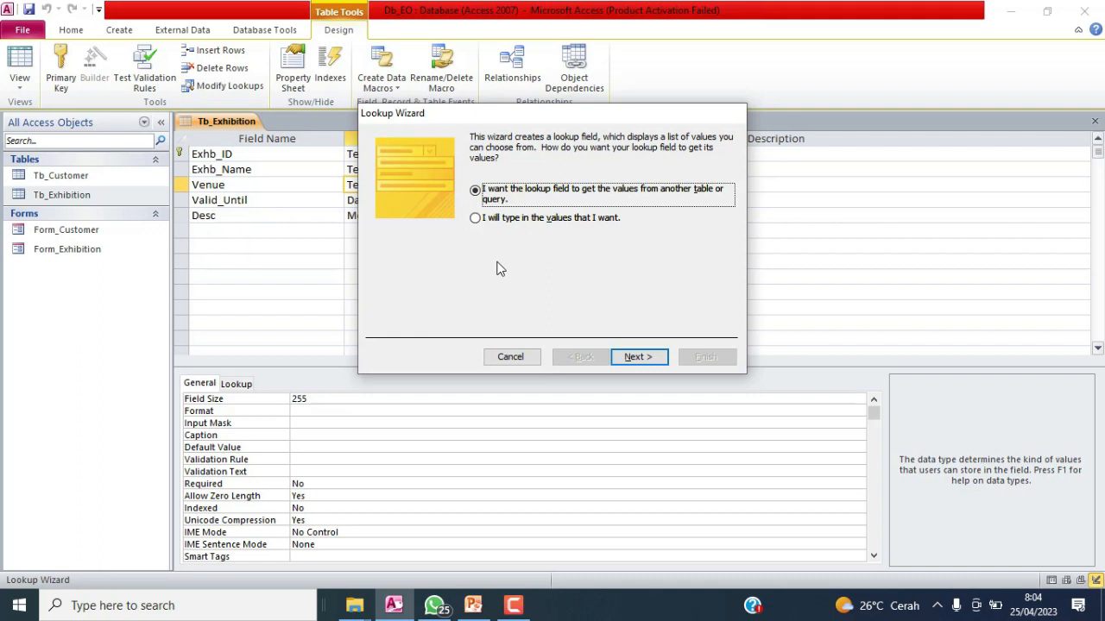
click(473, 221)
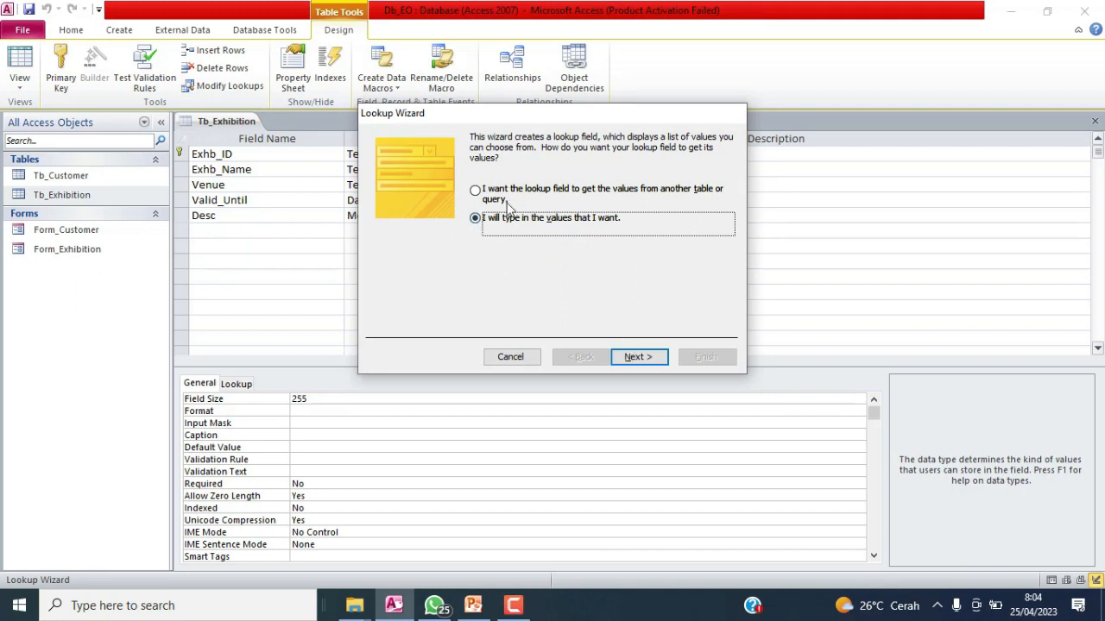
click(639, 358)
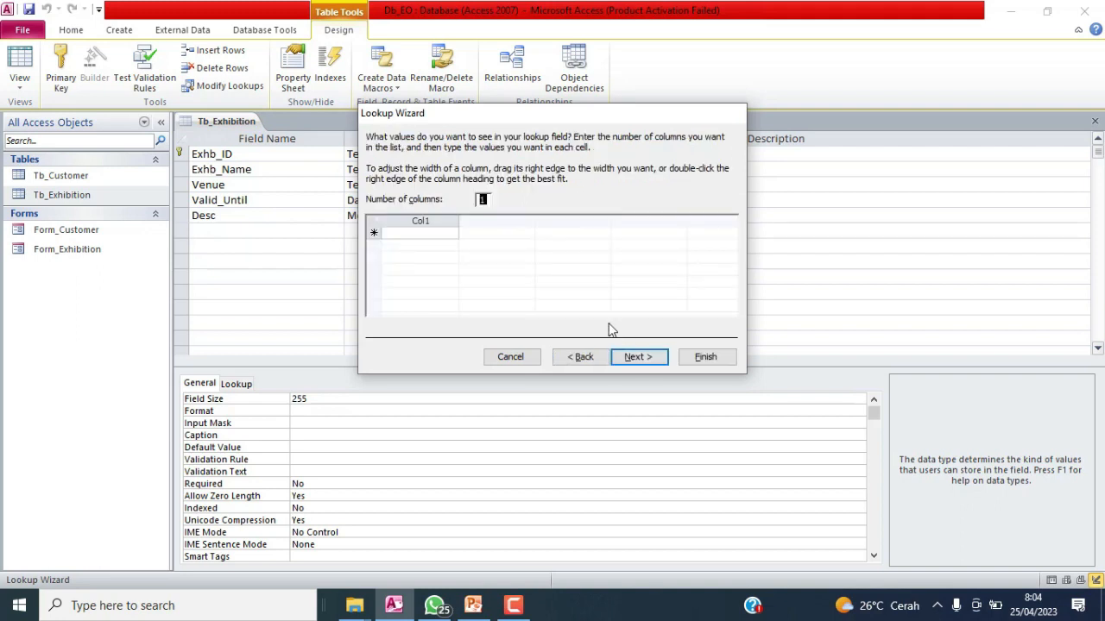
- Enter Indoor, Outdoor and Indoor & Outdoor as the lookup values and finish the wizard with the label Venue
click(430, 236)
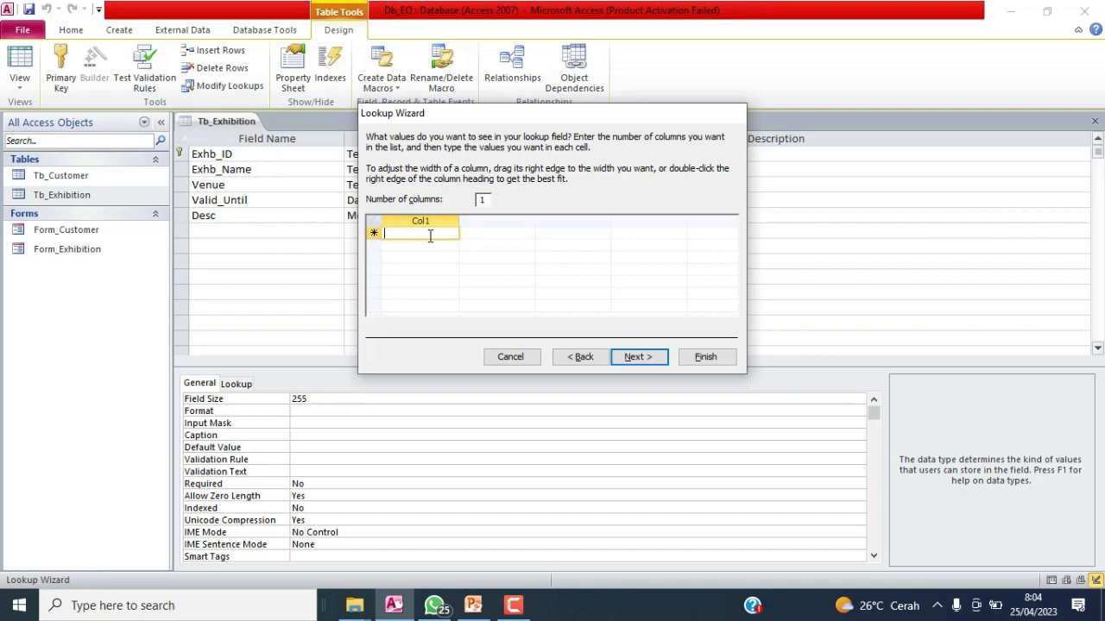
text(pre)
key(BackSpace)
key(BackSpace)
key(BackSpace)
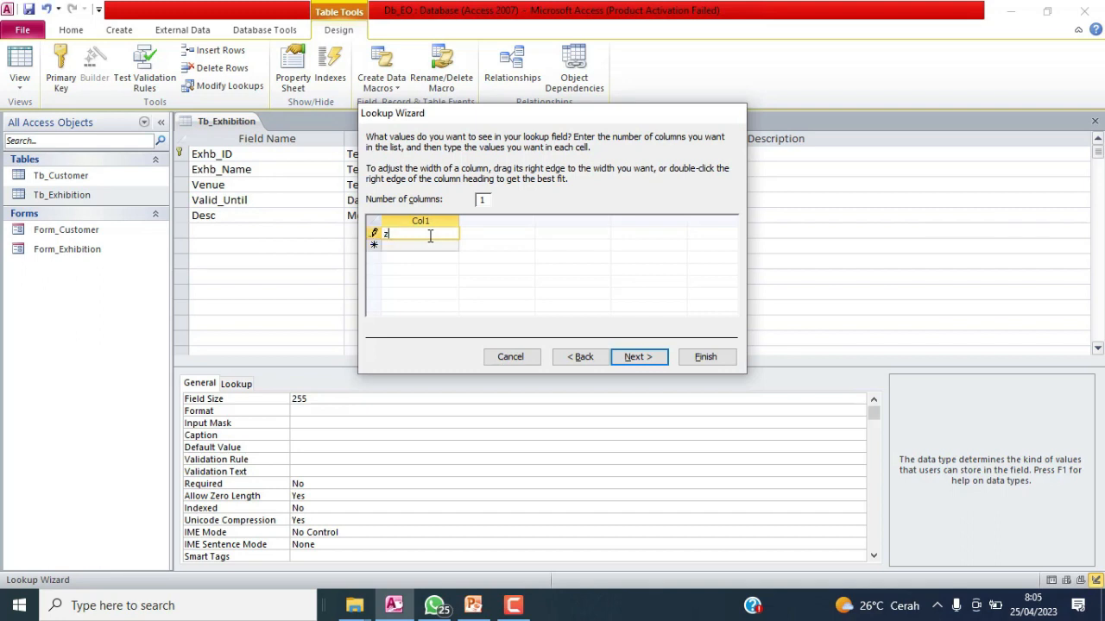
text(Indoor)
click(419, 246)
text(zoutf)
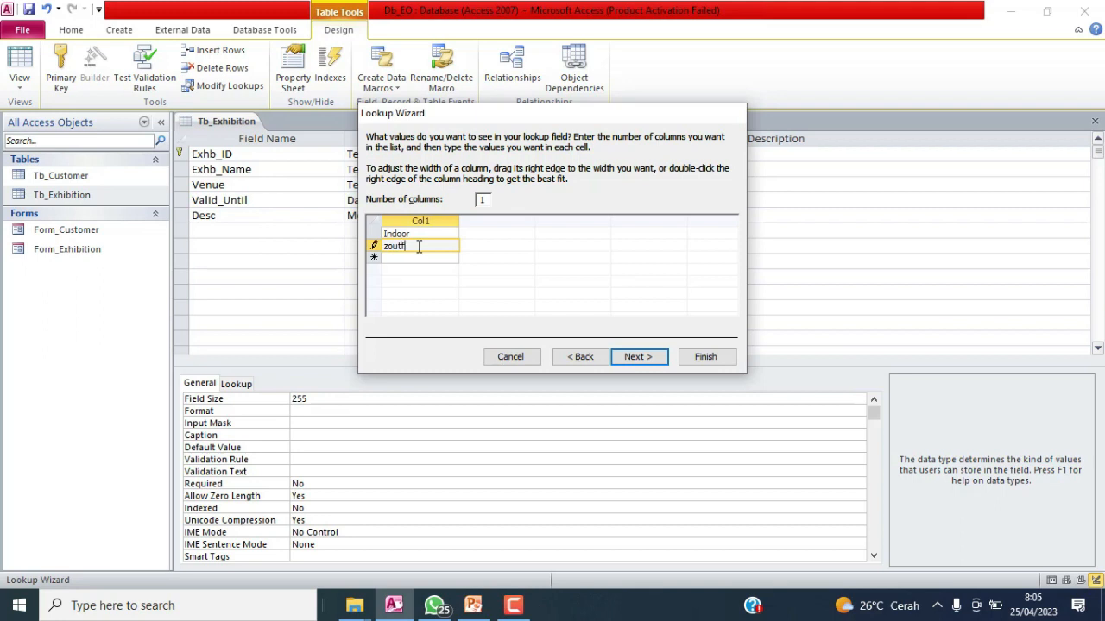
key(BackSpace)
key(BackSpace)
key(BackSpace)
key(BackSpace)
key(BackSpace)
text(Out)
text(door)
text(In)
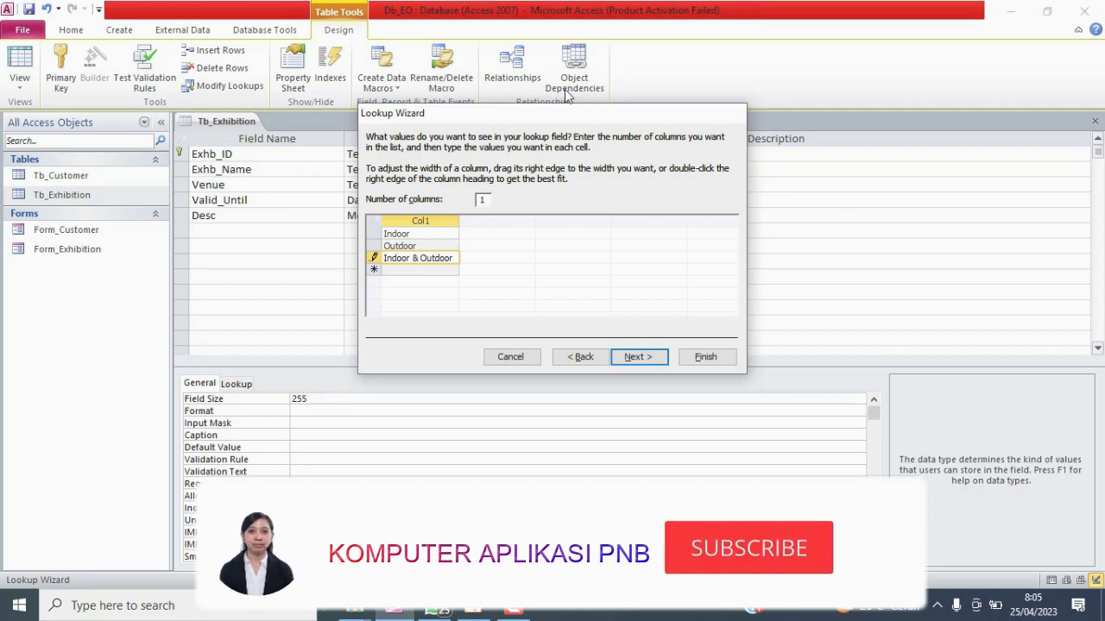
click(638, 357)
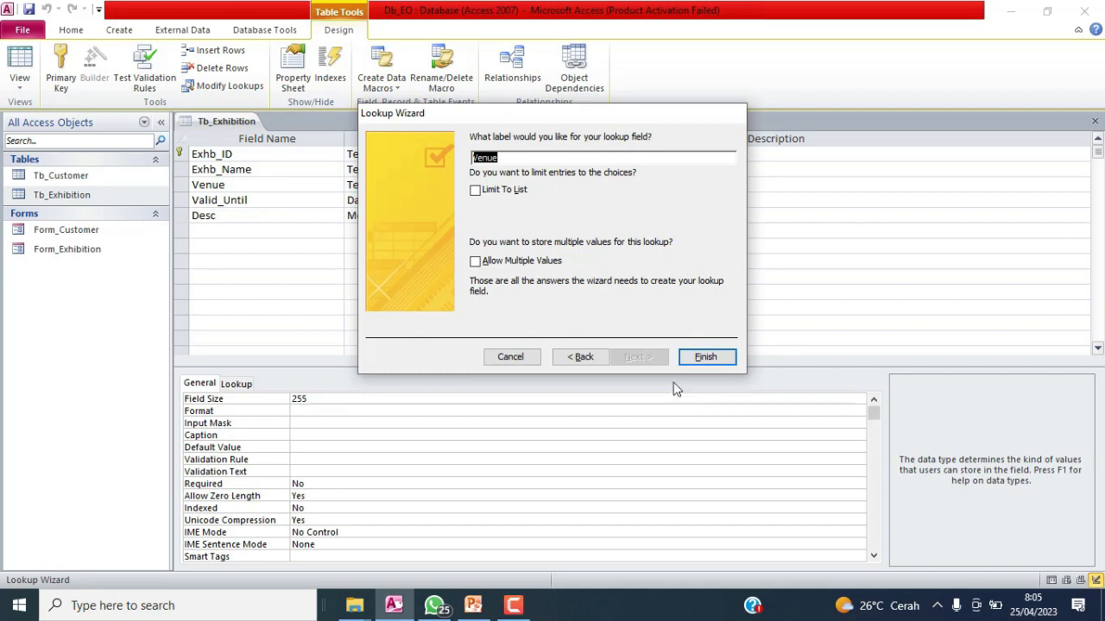
click(696, 359)
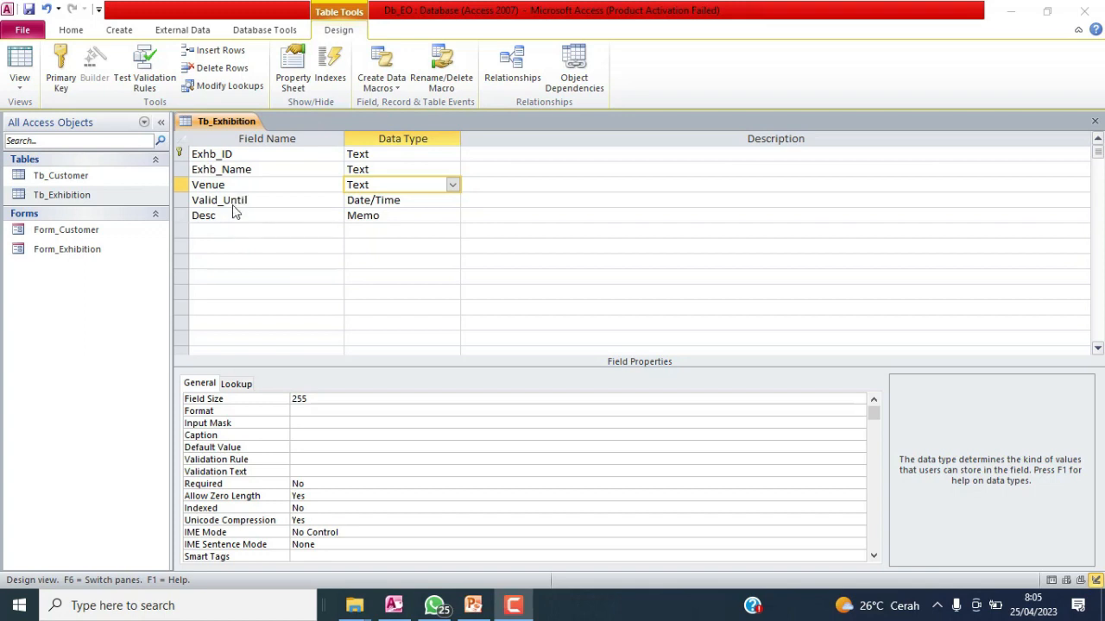
- Insert a Venue_Cost field above Valid_Until with the Currency data type
right_click(181, 199)
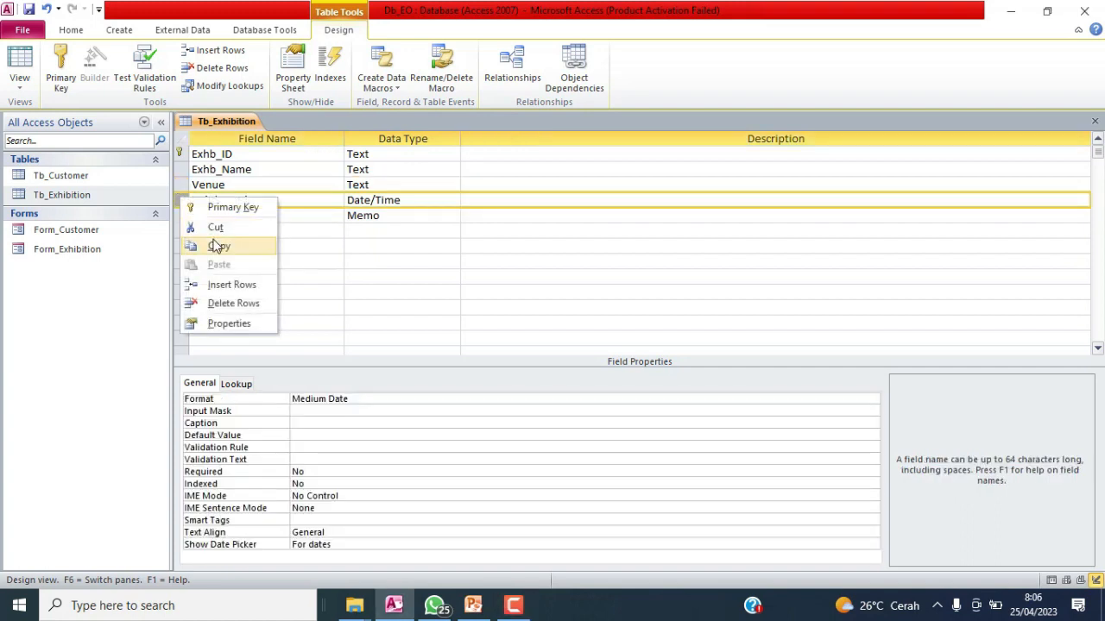
click(207, 283)
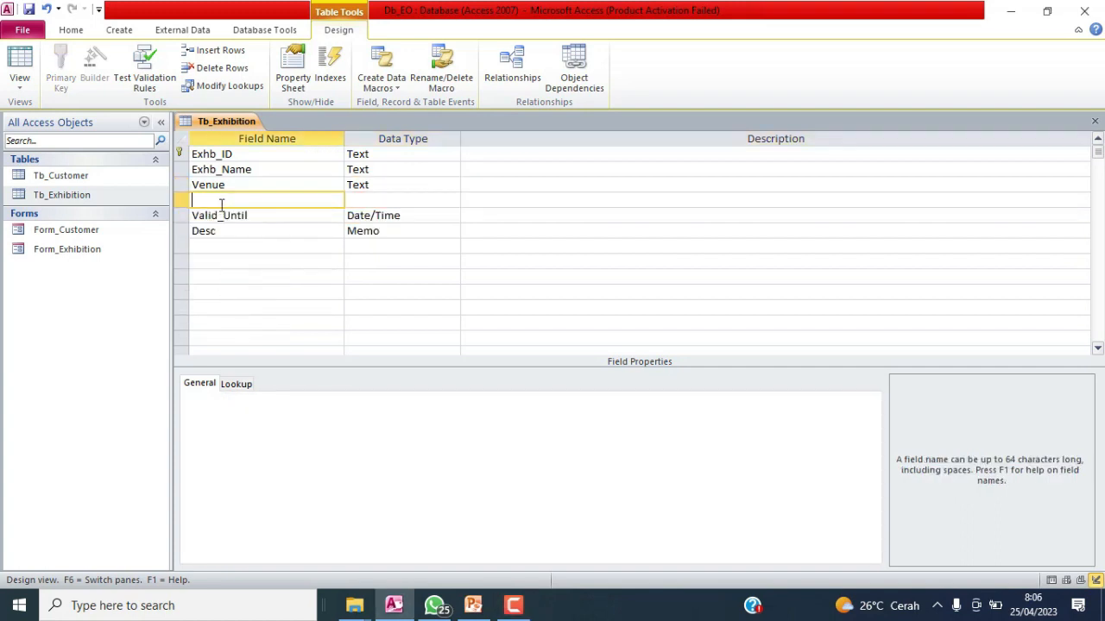
text(Venue_Cost)
key(Tab)
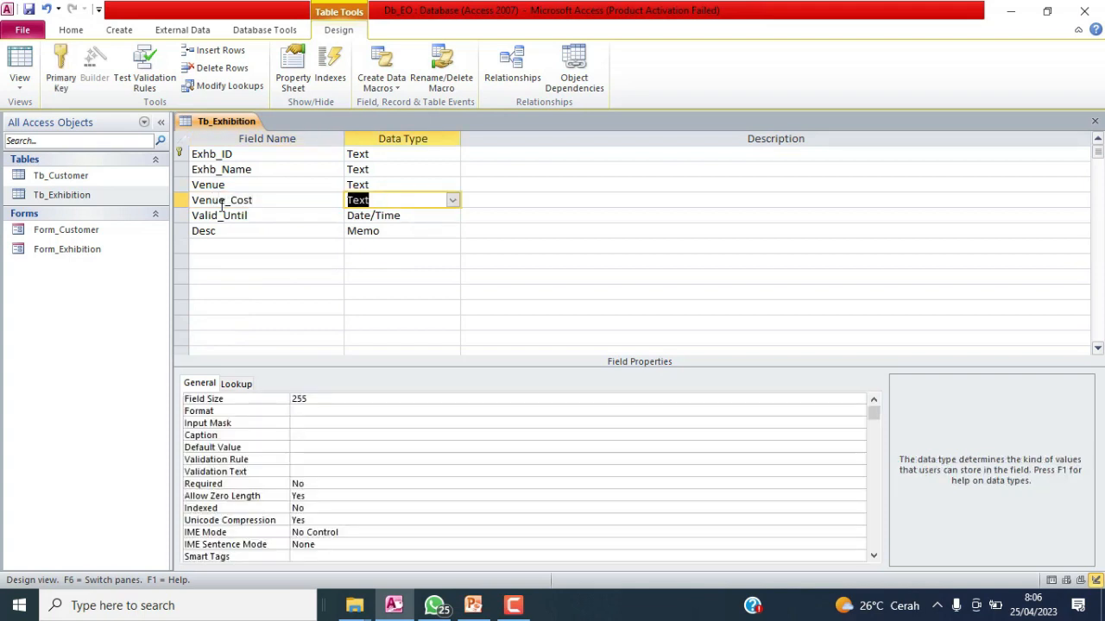
text(Cur)
key(Tab)
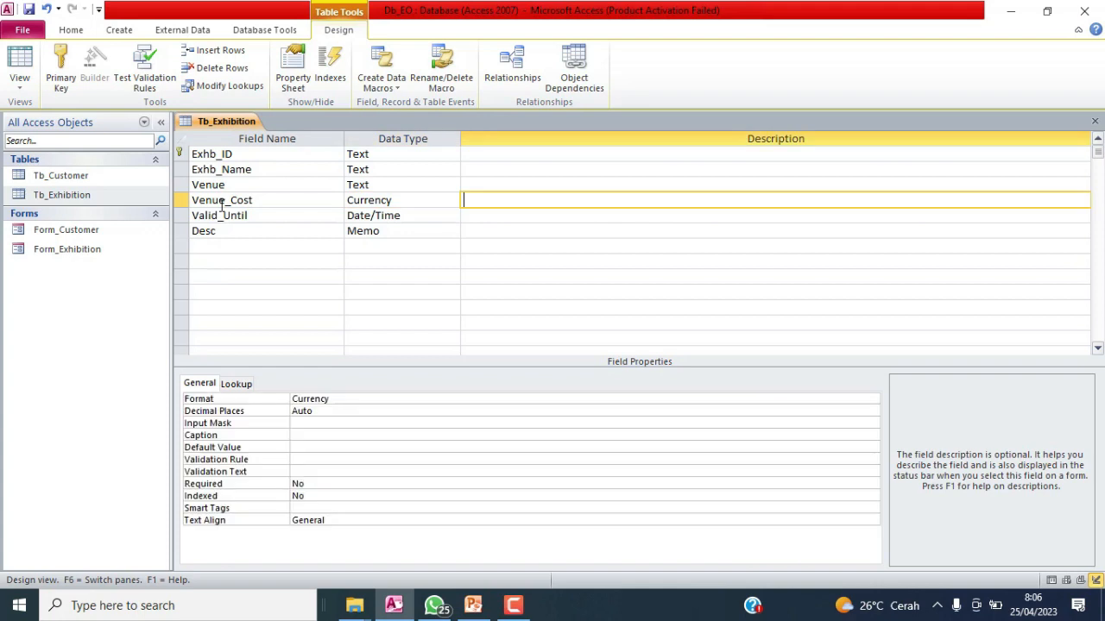
- Set the Venue_Cost field's format to Standard
click(381, 400)
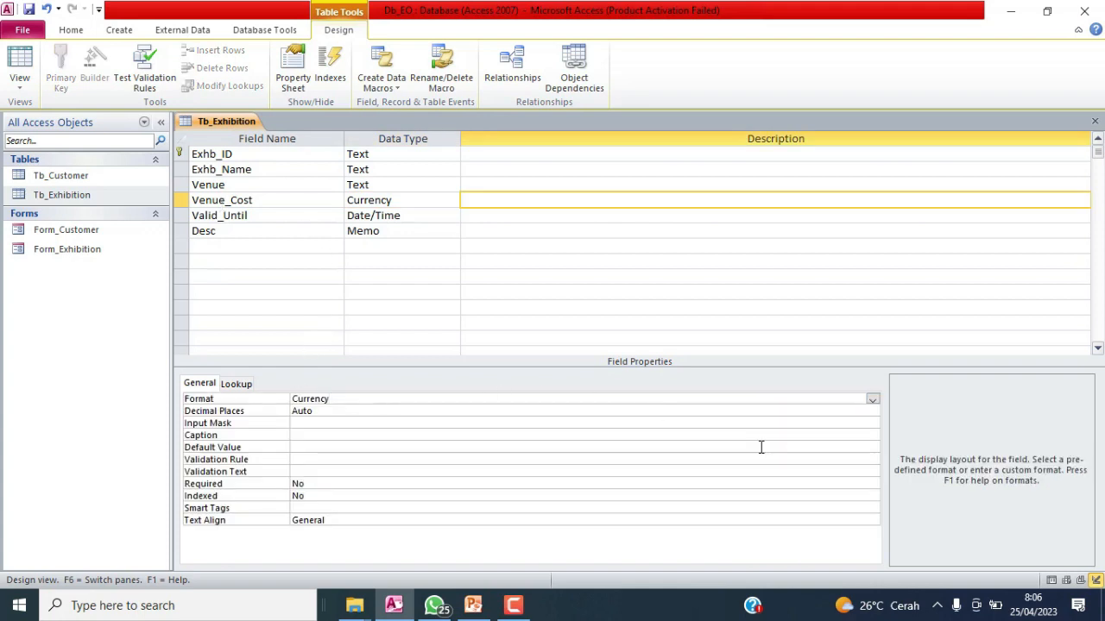
click(872, 400)
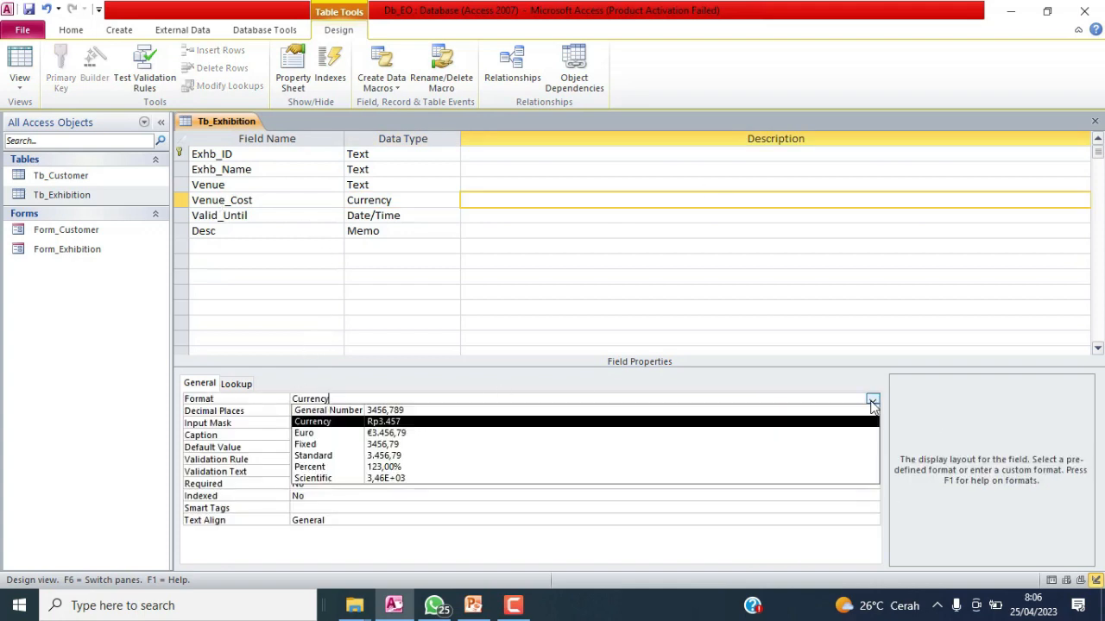
click(848, 464)
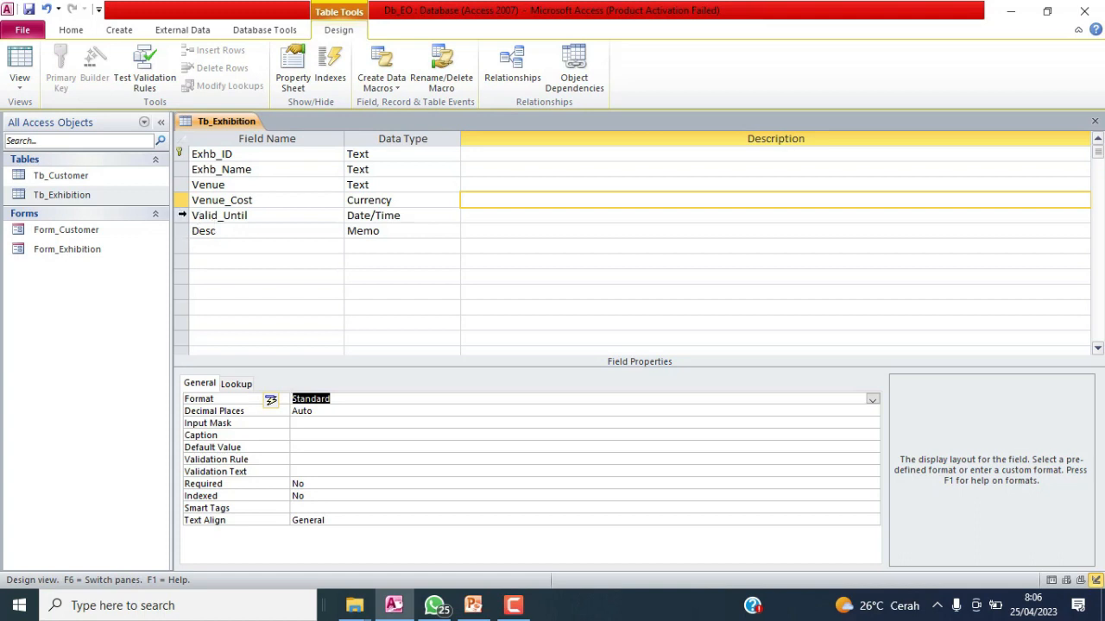
- Insert a Promo_Cost field above Valid_Until with the Currency data type
click(182, 215)
right_click(210, 216)
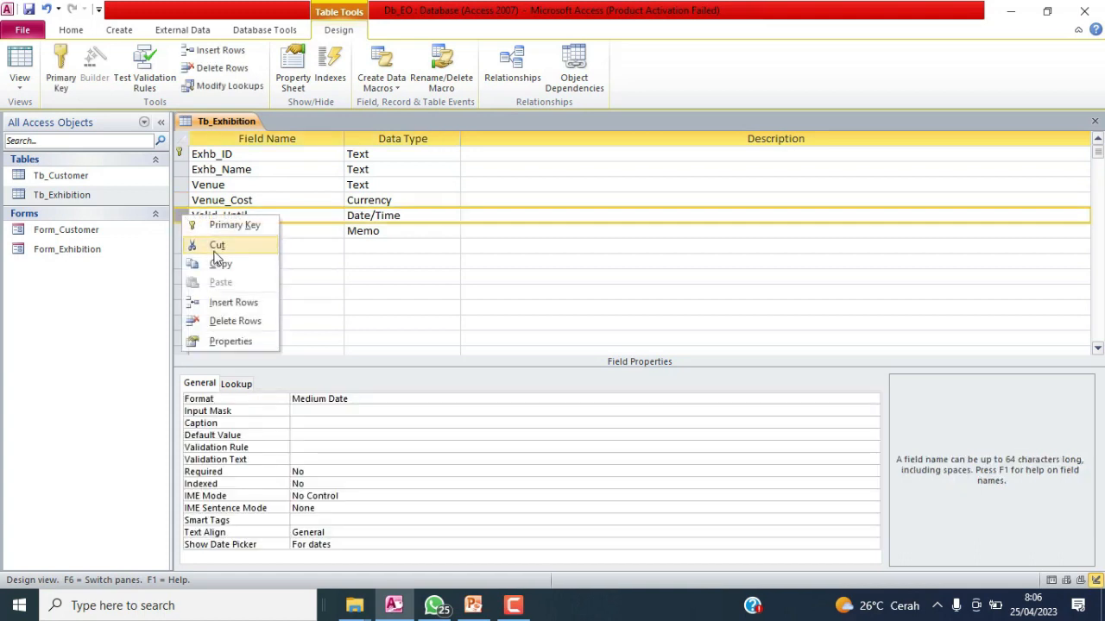
click(249, 301)
click(239, 215)
text(P)
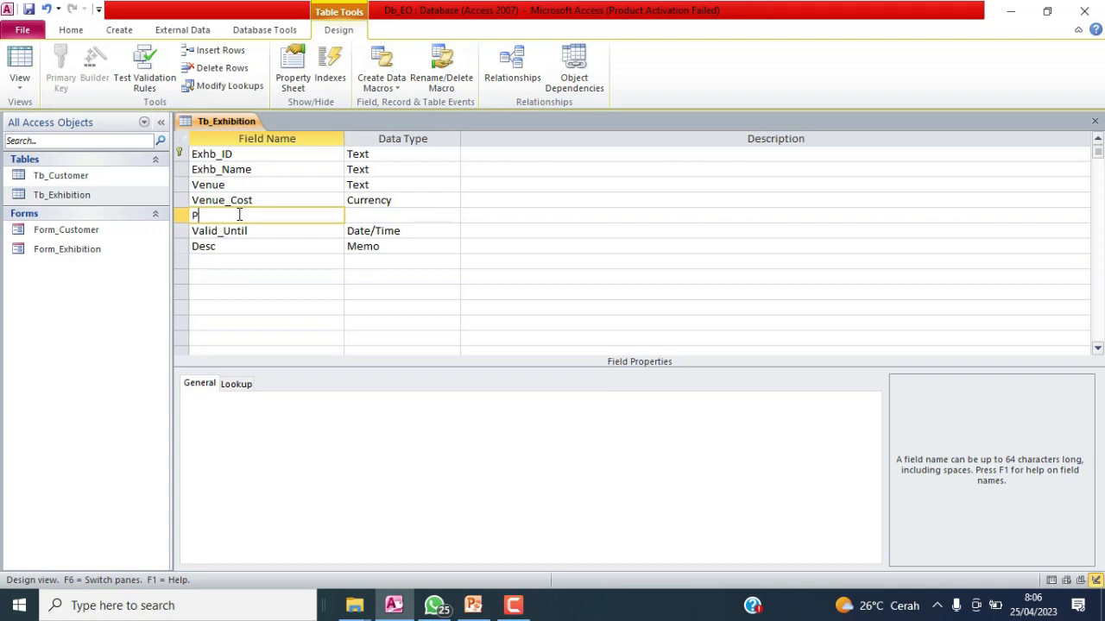
text(romo_Cost)
key(Tab)
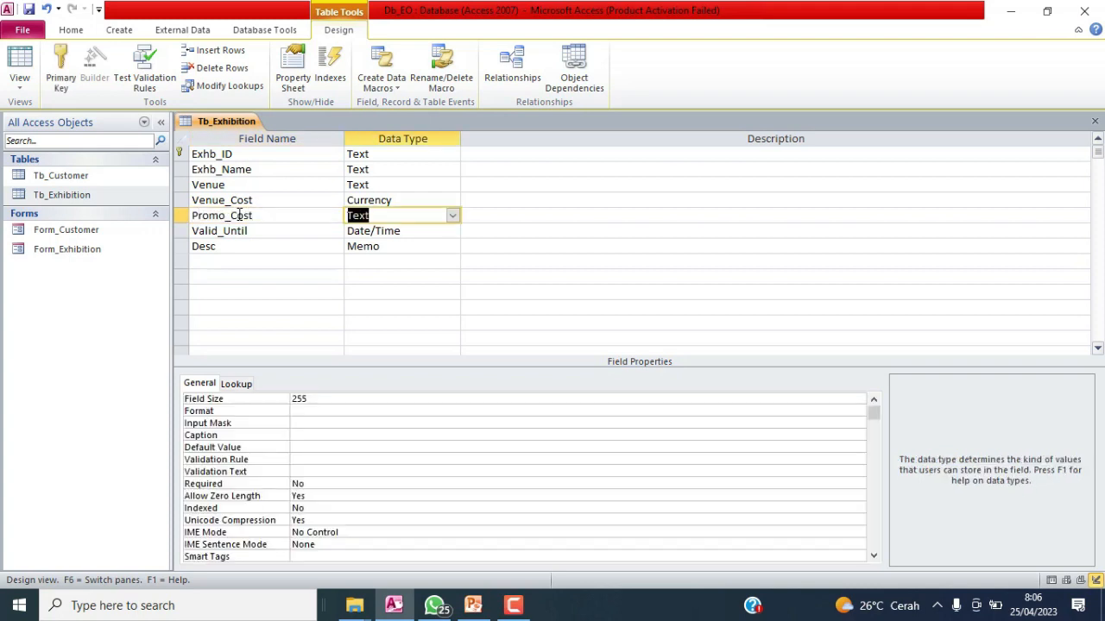
click(451, 215)
click(415, 293)
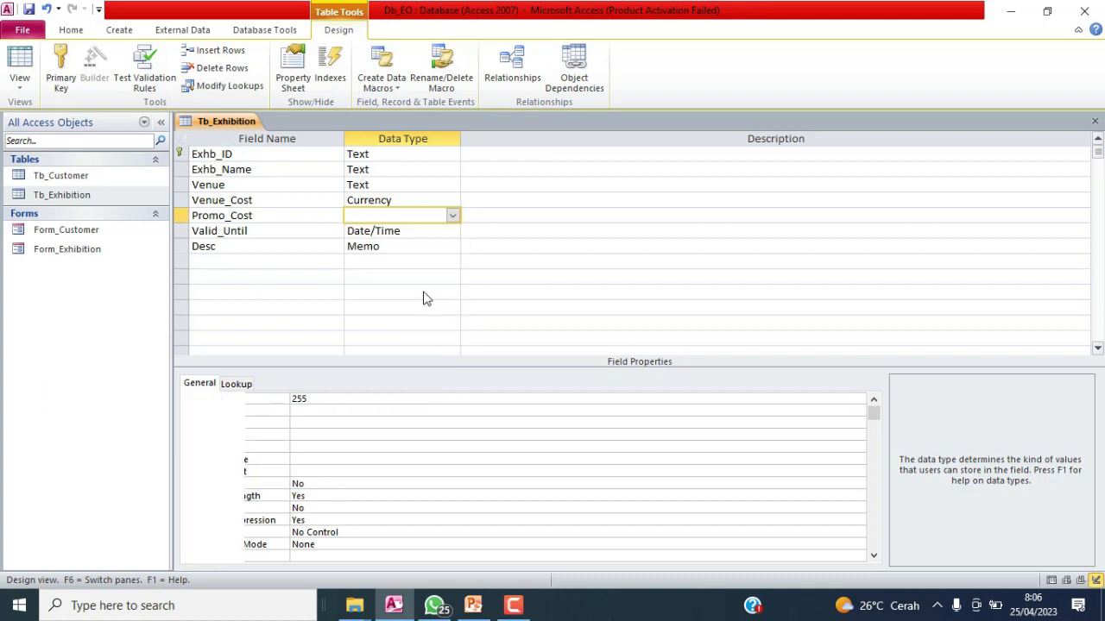
- Set the Promo_Cost field's format to Standard
click(406, 400)
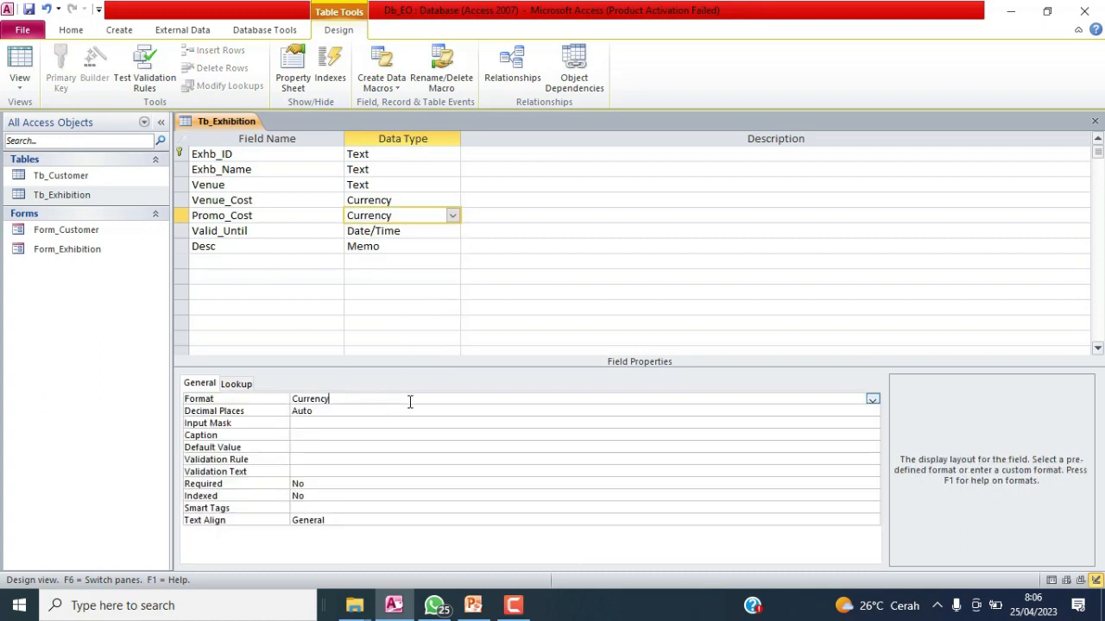
click(872, 399)
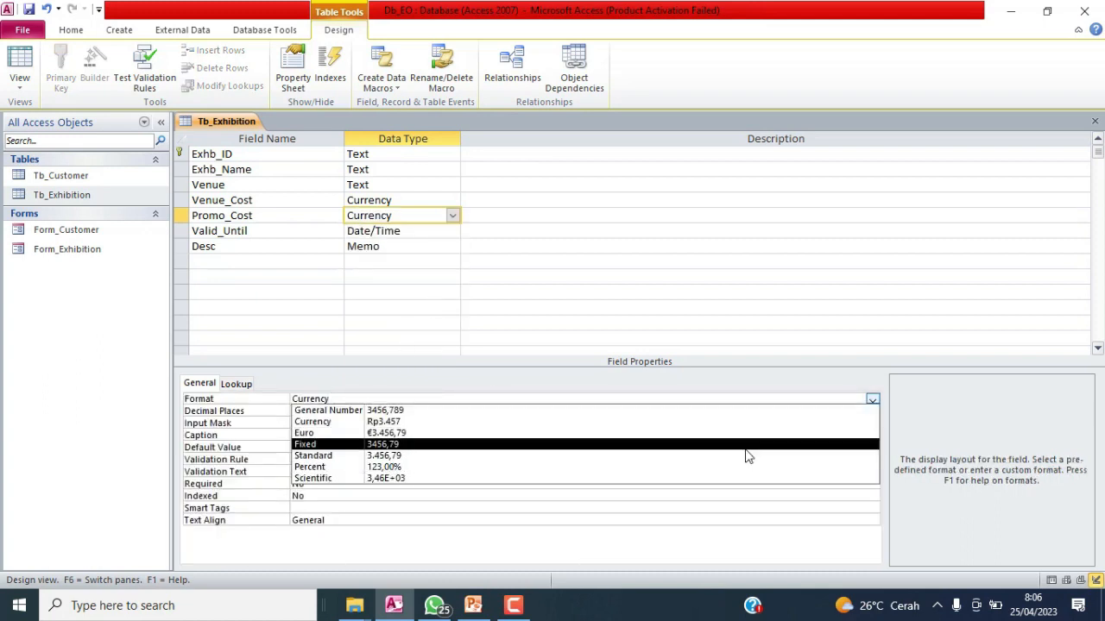
click(744, 456)
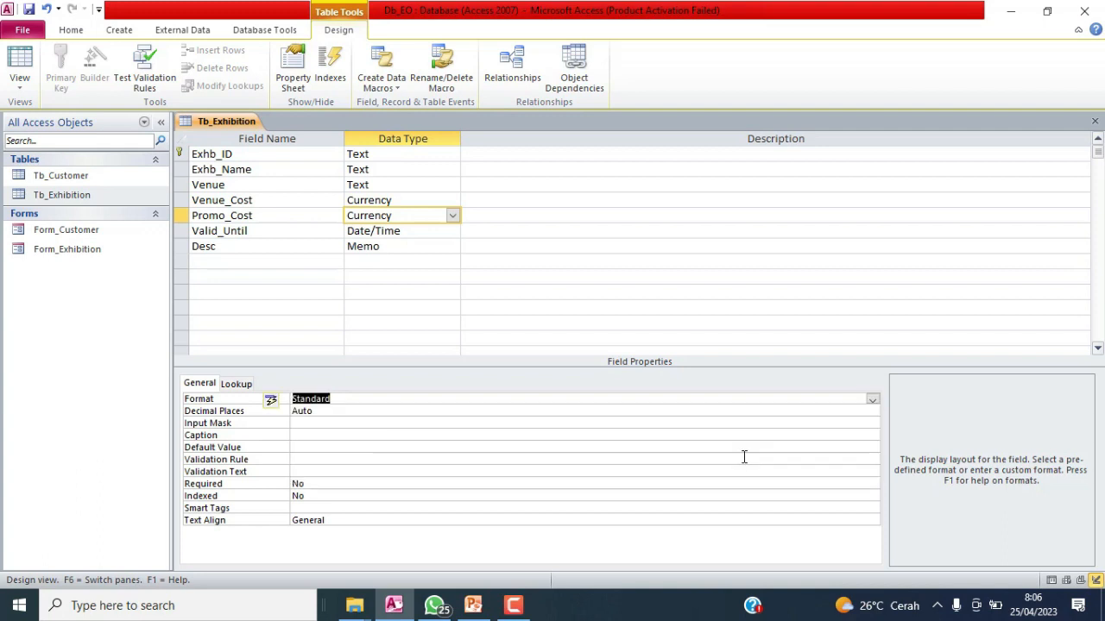
- Insert a Stand/Participant field above Valid_Until with the Currency data type
right_click(177, 233)
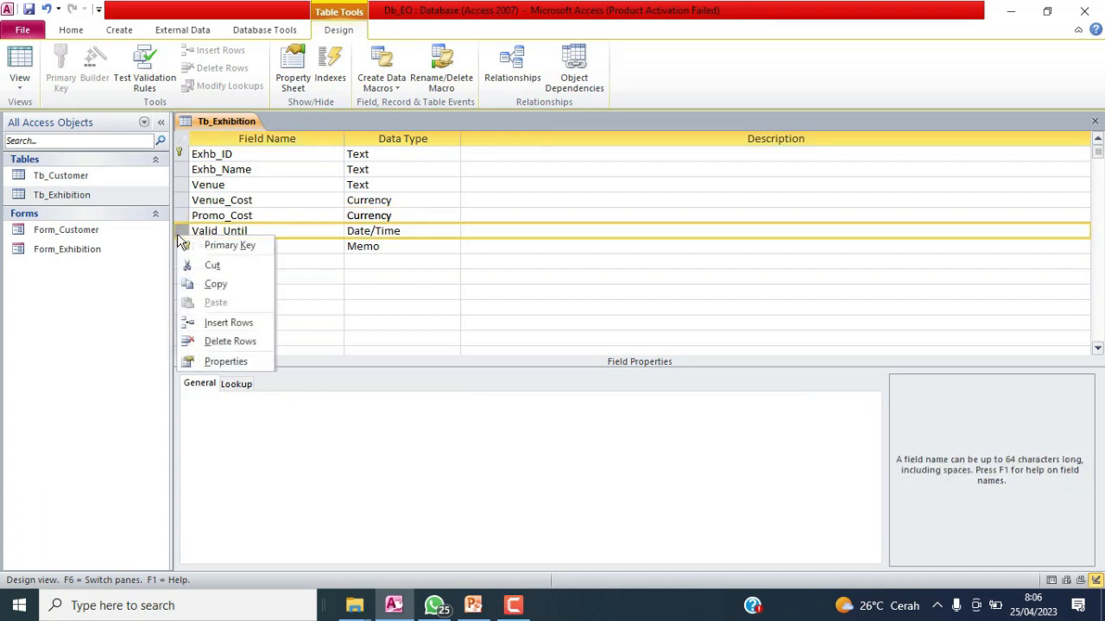
click(228, 322)
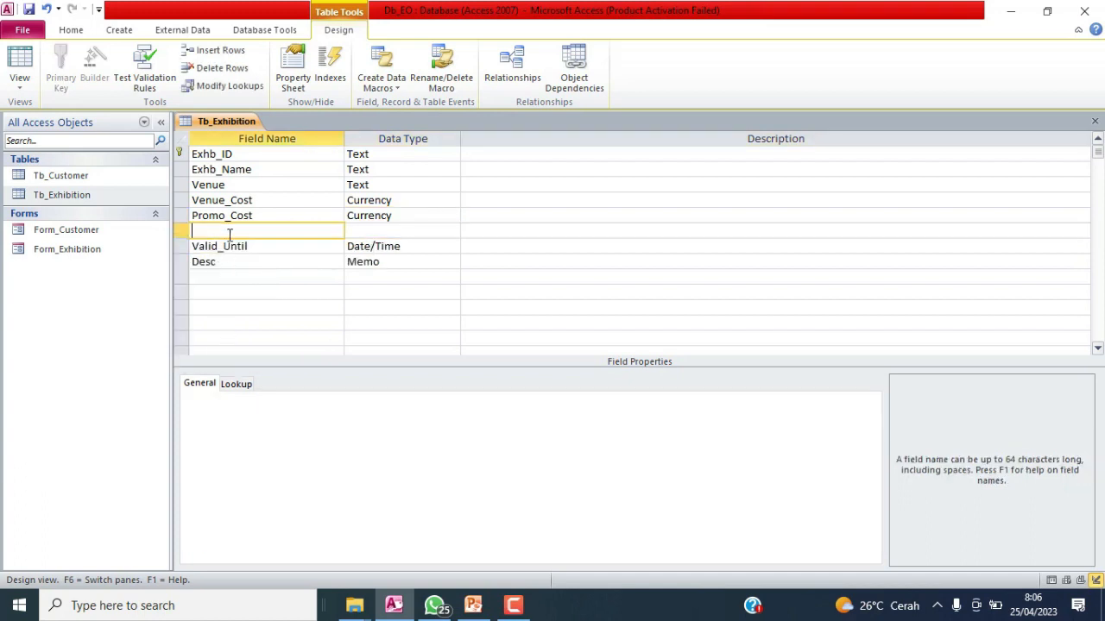
text(Stand/Particioan)
key(BackSpace)
key(BackSpace)
key(BackSpace)
text(pan)
key(Tab)
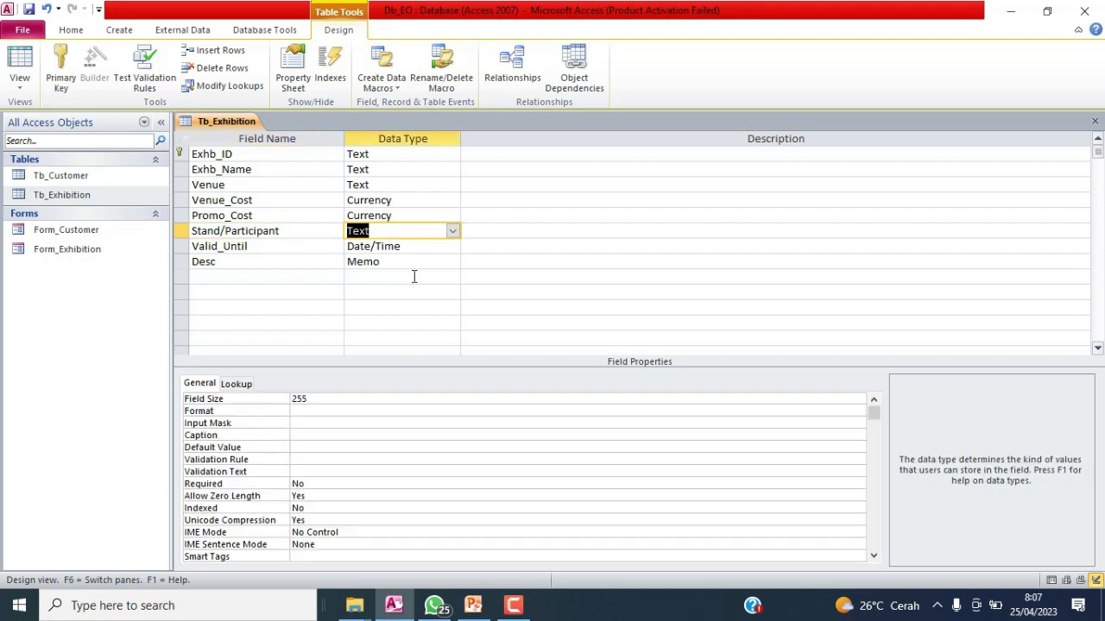
click(452, 231)
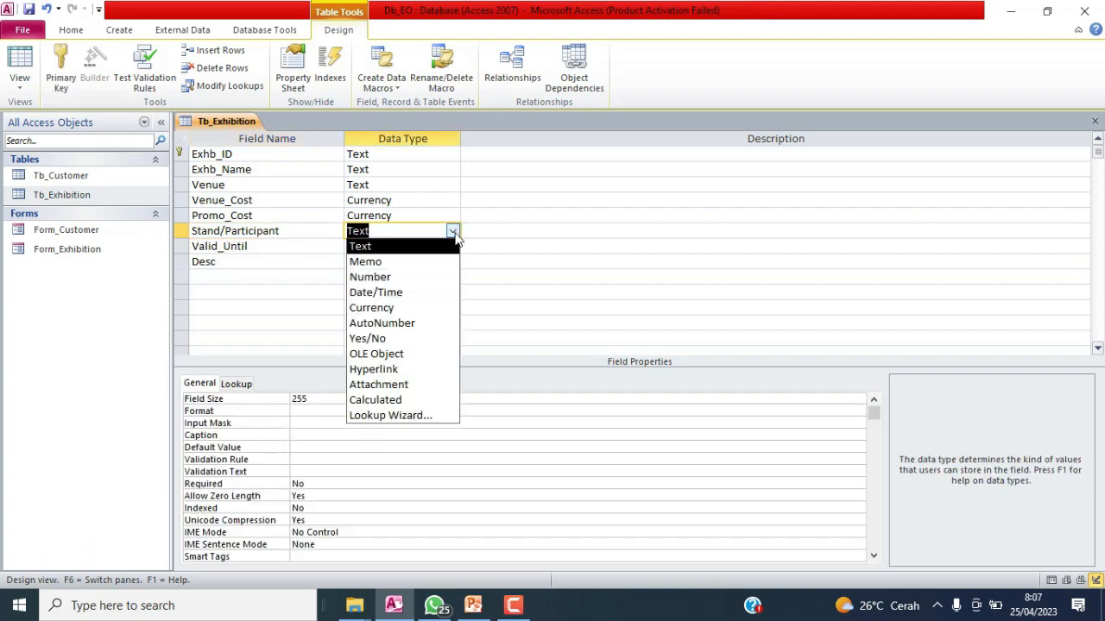
click(413, 312)
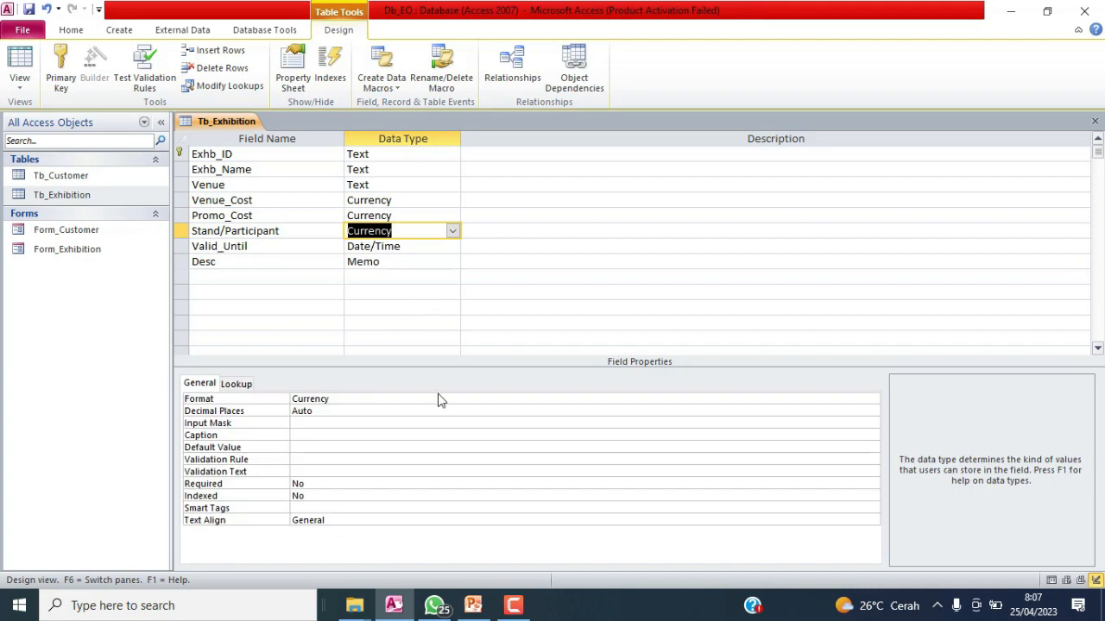
- Choose a new display format for the Stand/Participant field
click(873, 401)
click(873, 402)
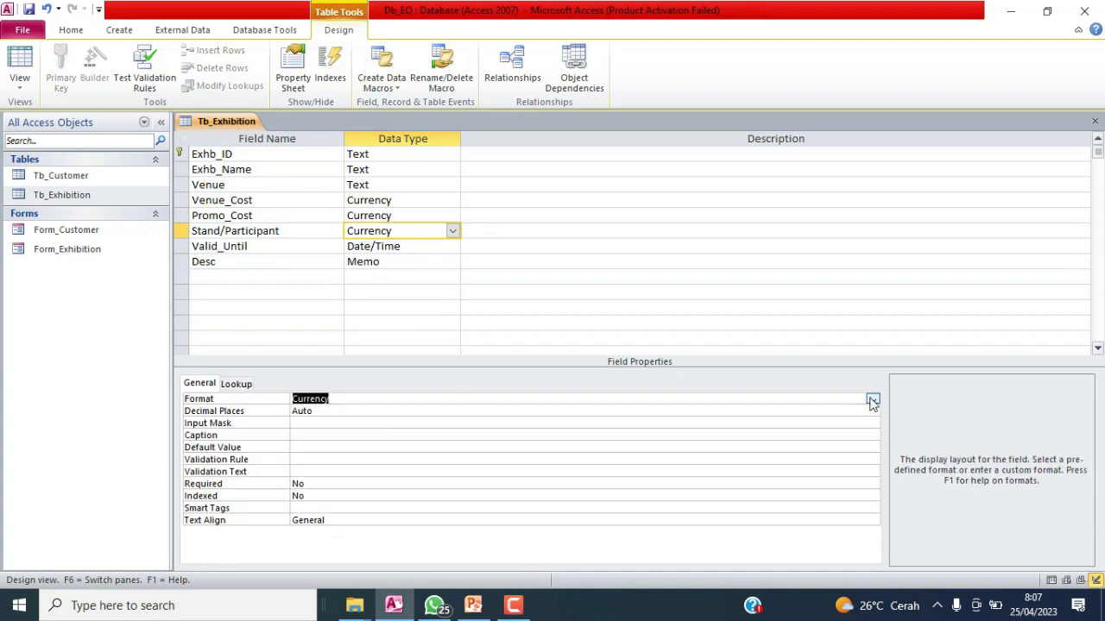
click(872, 402)
click(773, 467)
- Insert a Pct_Profit field above Valid_Until with the Number data type
click(177, 246)
right_click(177, 246)
click(248, 334)
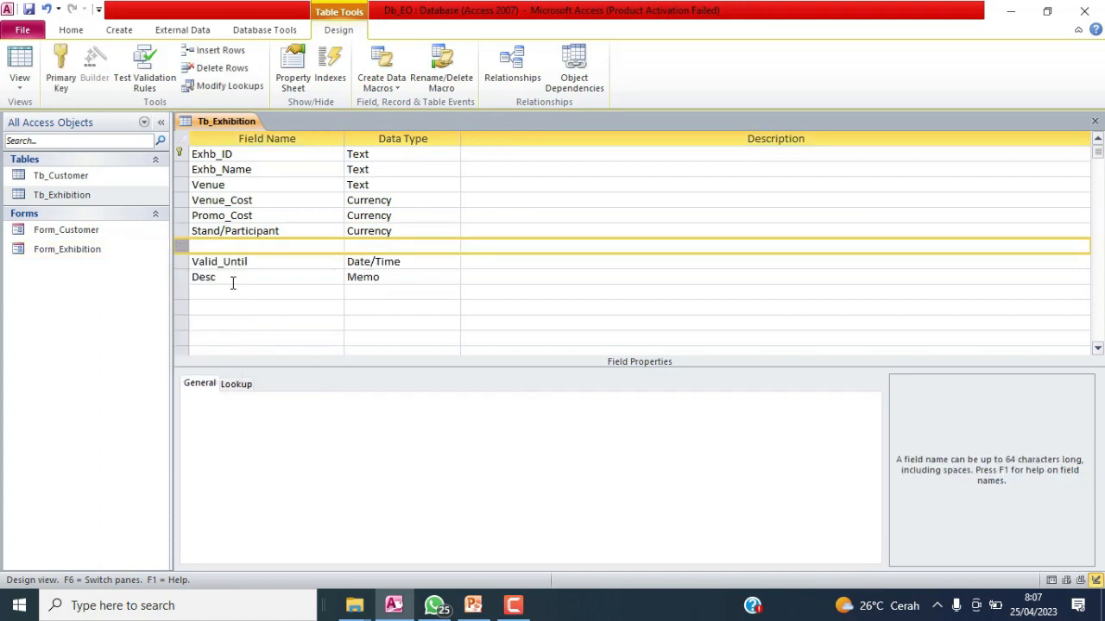
click(232, 246)
text(Po)
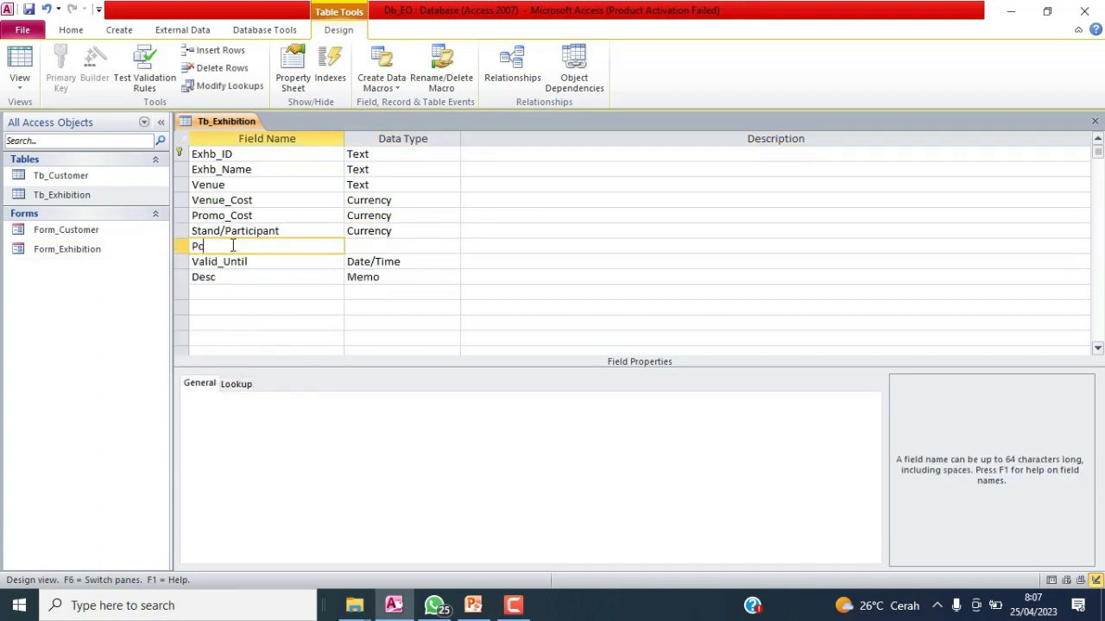
text(t_pro)
text(of)
click(411, 249)
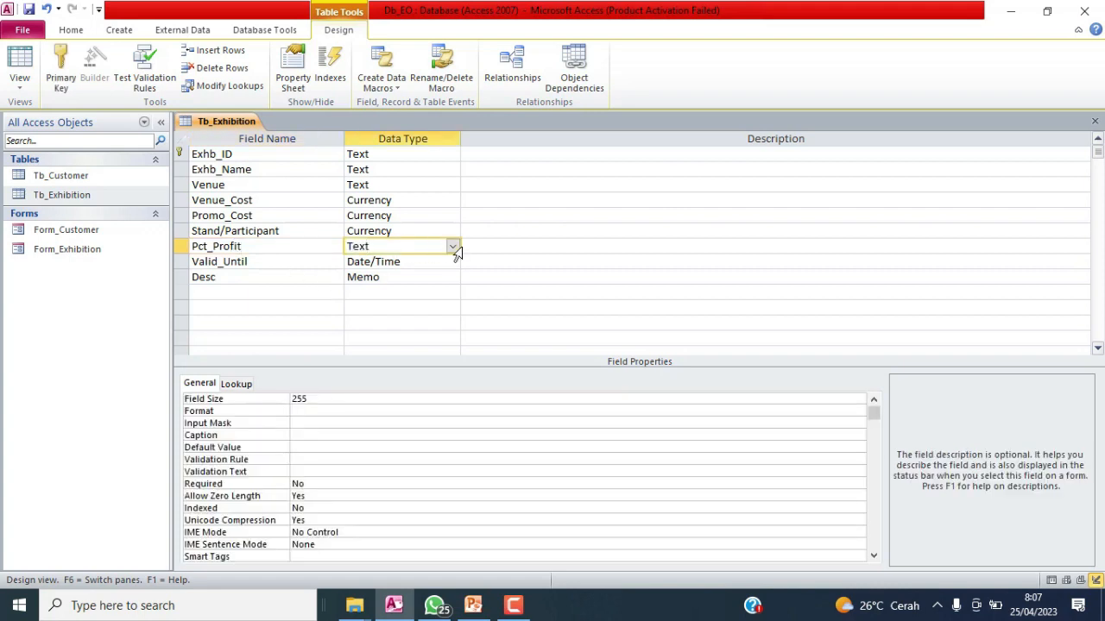
click(452, 248)
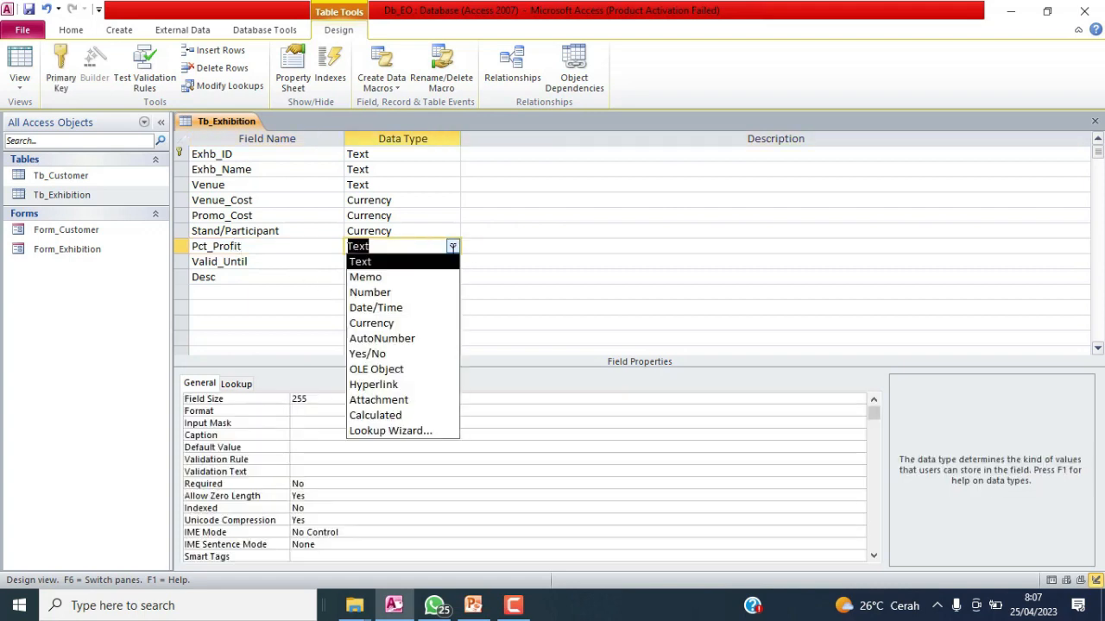
click(423, 292)
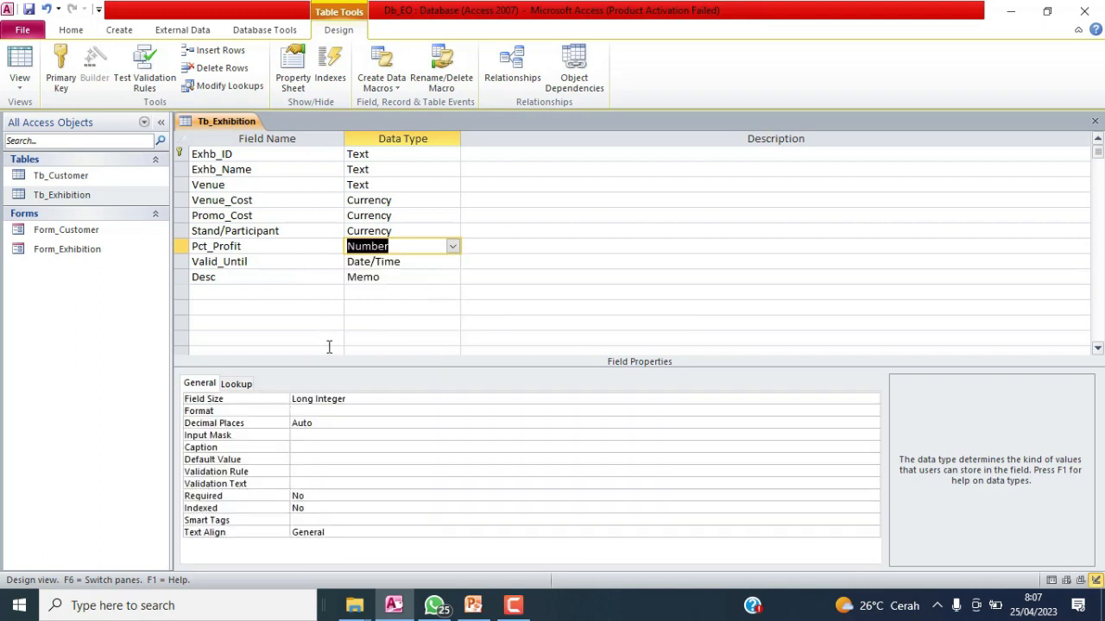
- Set the Pct_Profit field's size to Single and its format to Percent
click(446, 398)
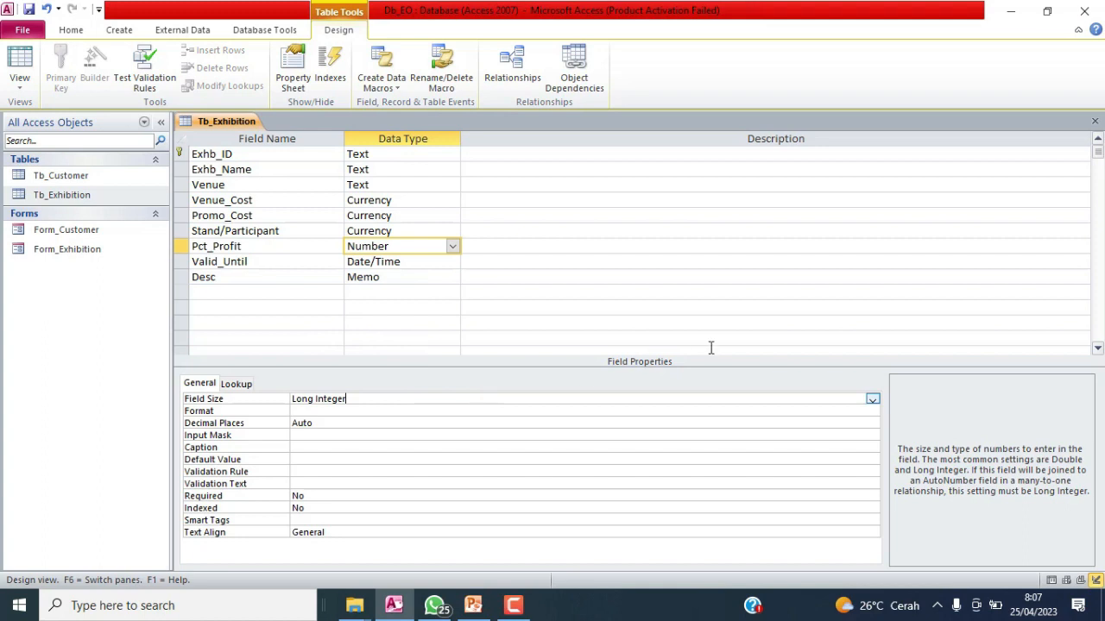
click(873, 399)
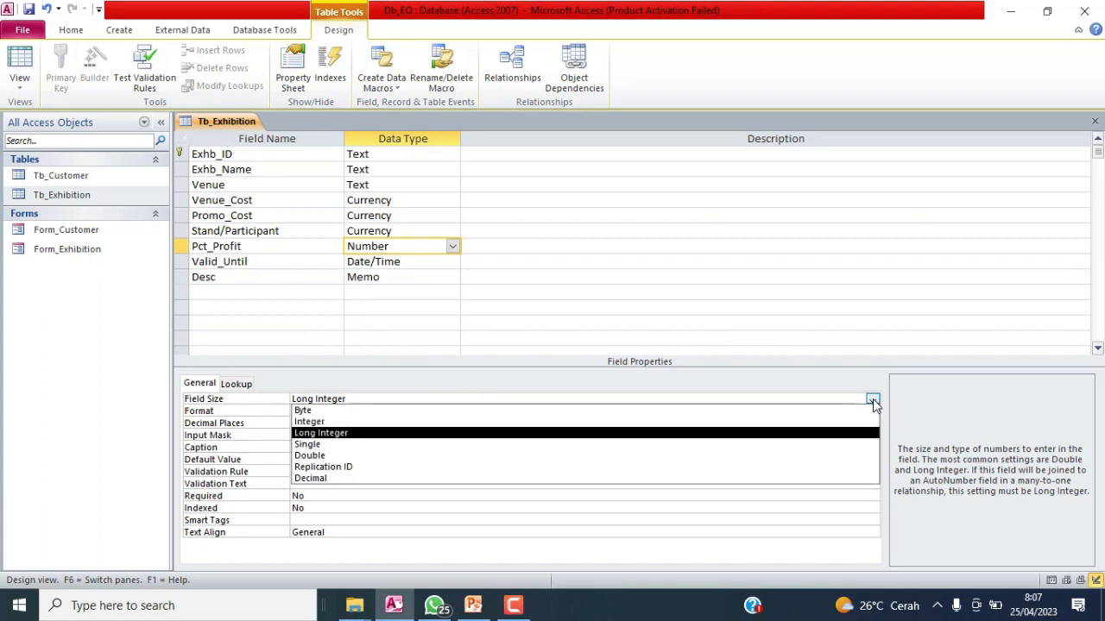
click(733, 445)
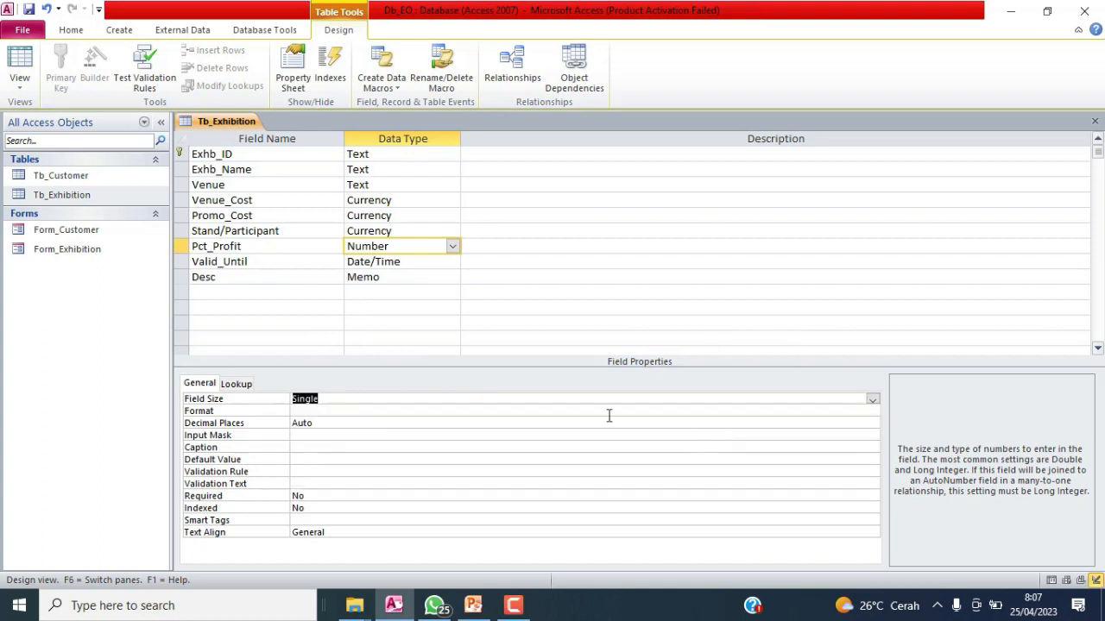
click(492, 407)
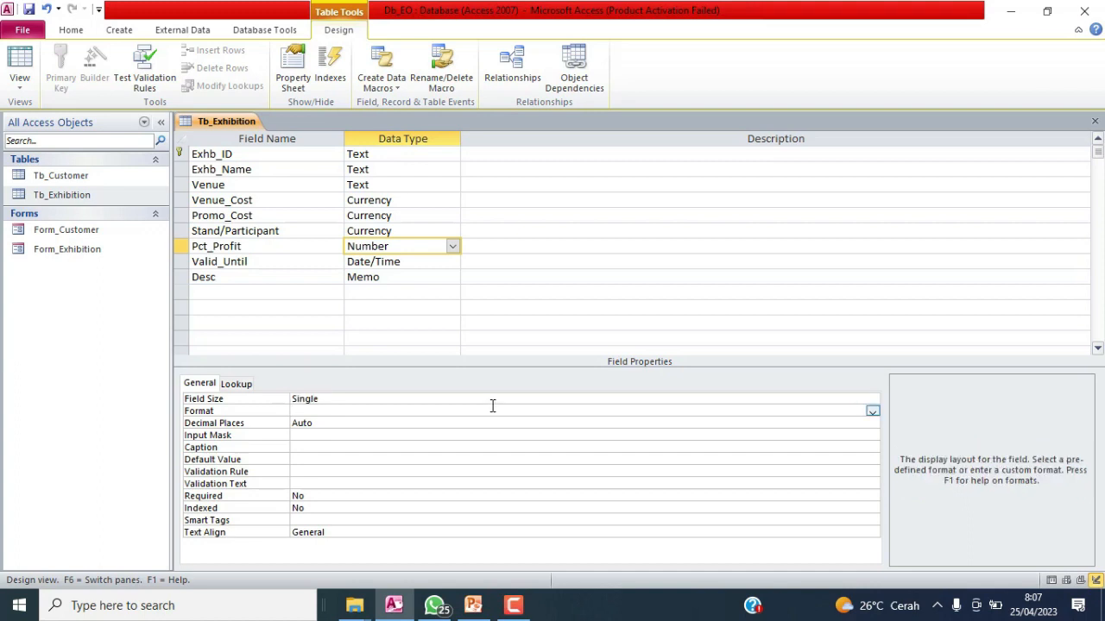
click(872, 412)
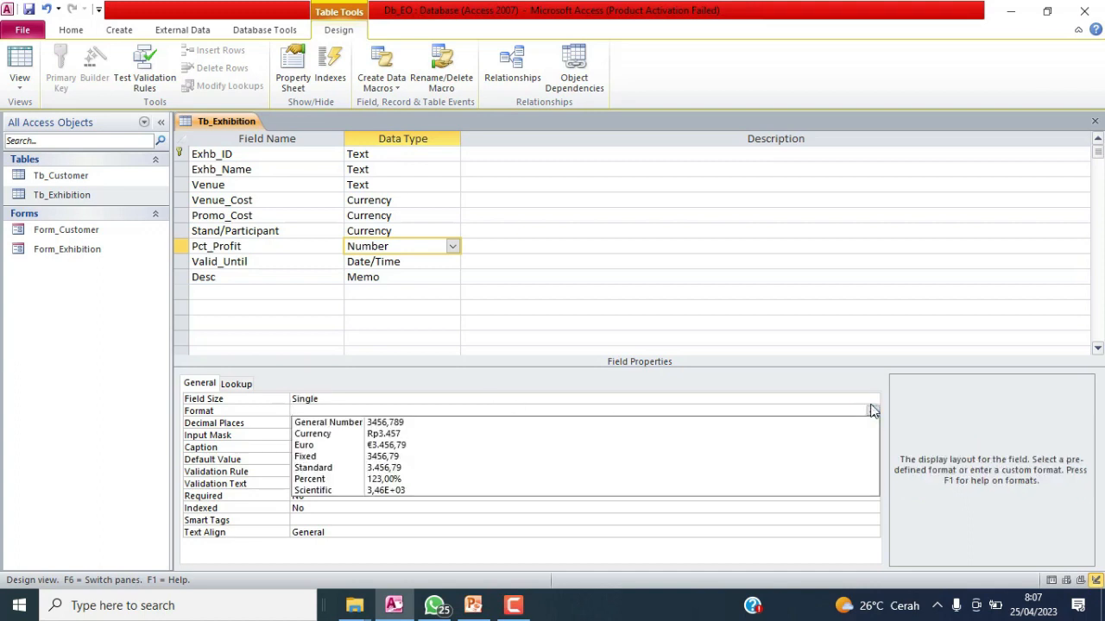
click(726, 480)
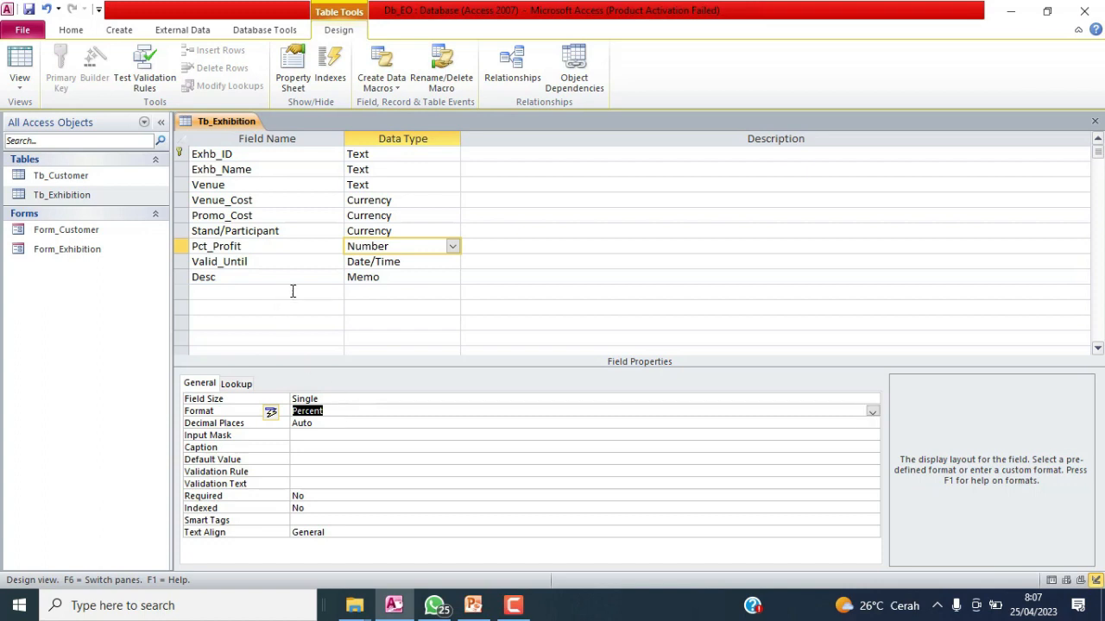
- Save the Tb_Exhibition design and show the table in Datasheet view
click(32, 11)
right_click(222, 120)
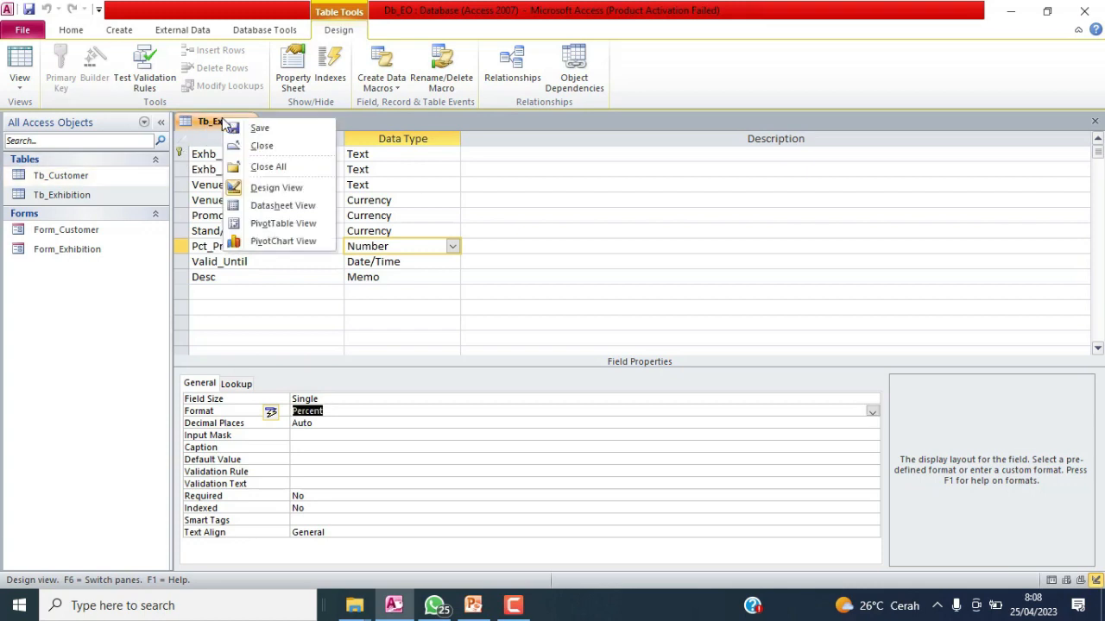
click(104, 195)
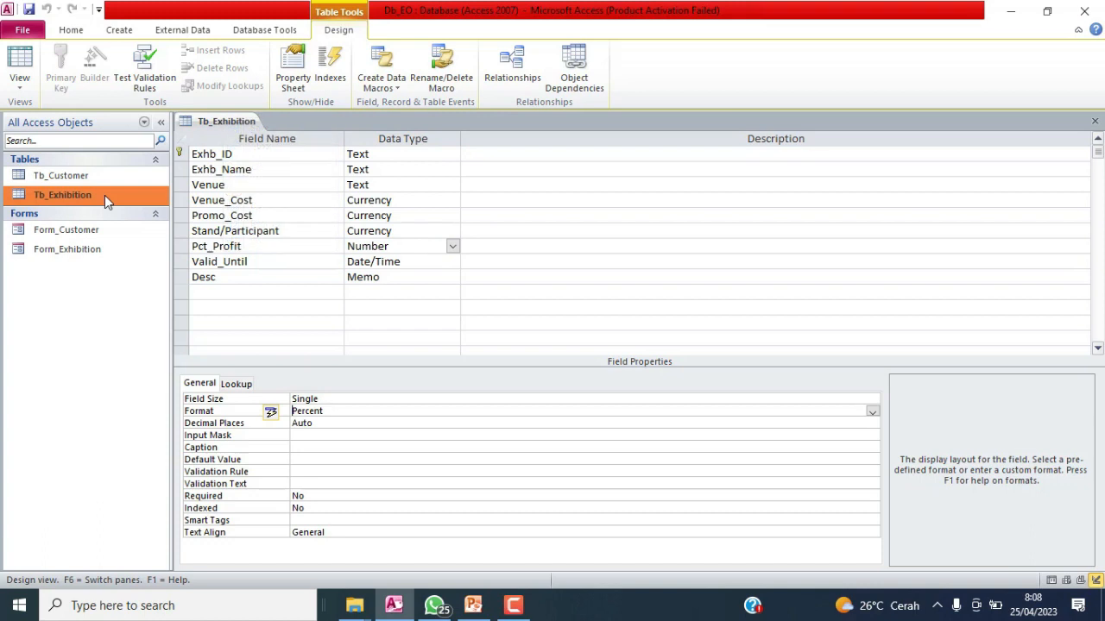
right_click(228, 127)
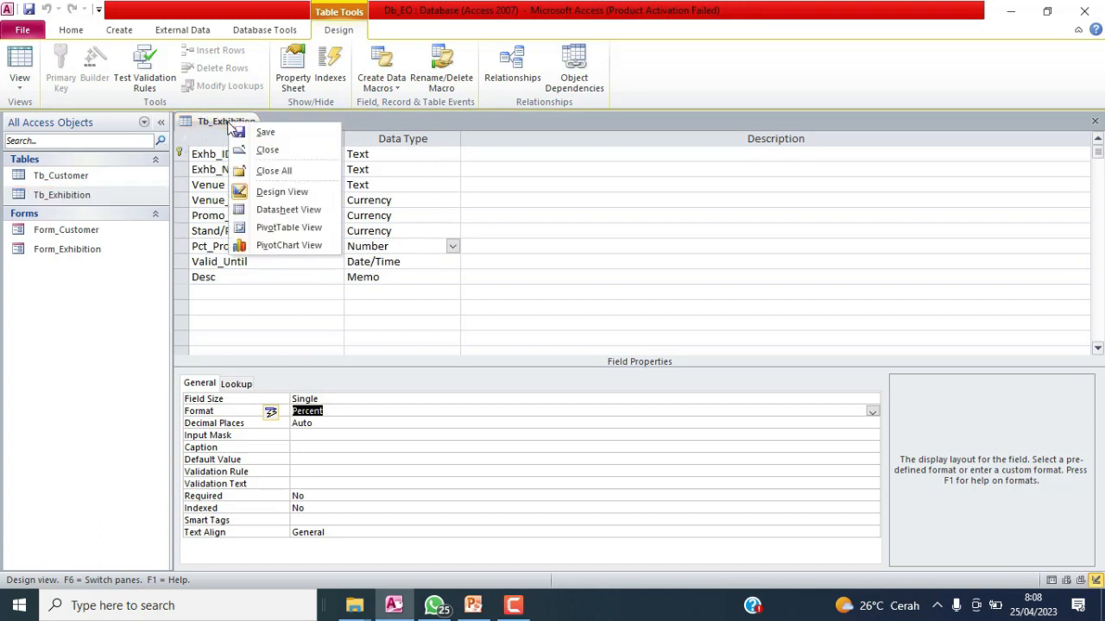
click(299, 213)
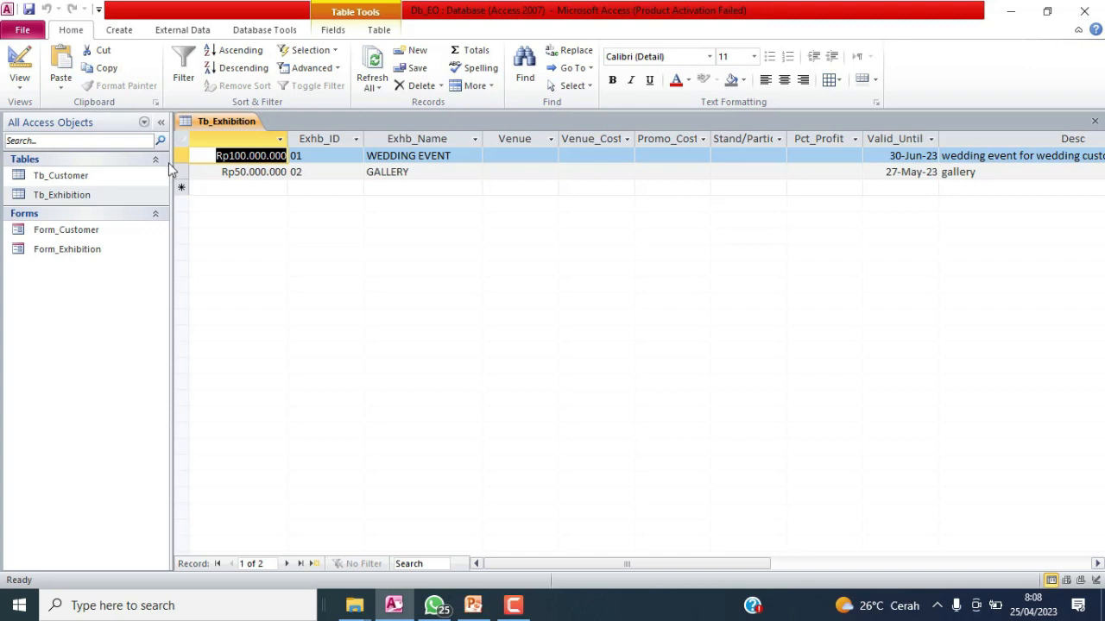
- Compare the Tb_Exhibition fields in Design view with the datasheet, examining the unnamed first column
click(110, 198)
right_click(110, 200)
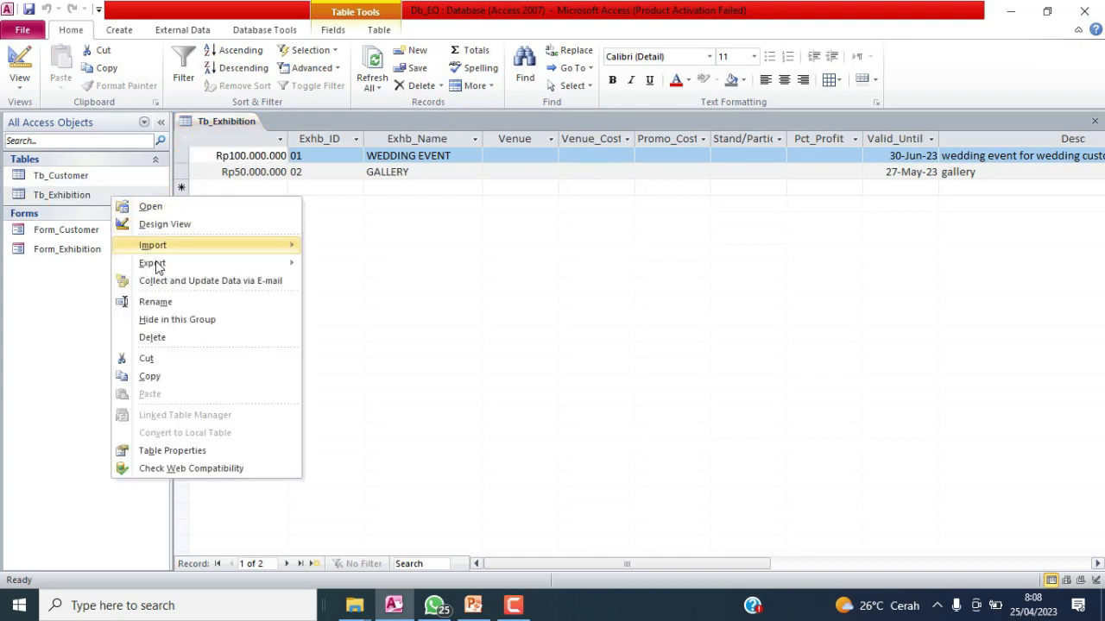
click(175, 227)
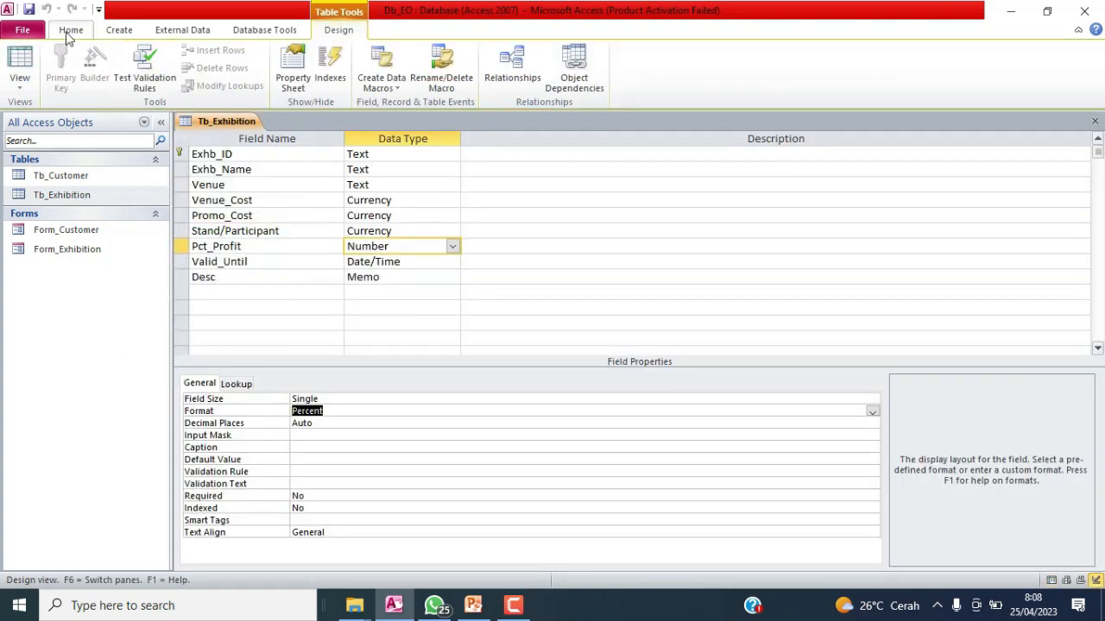
double_click(103, 191)
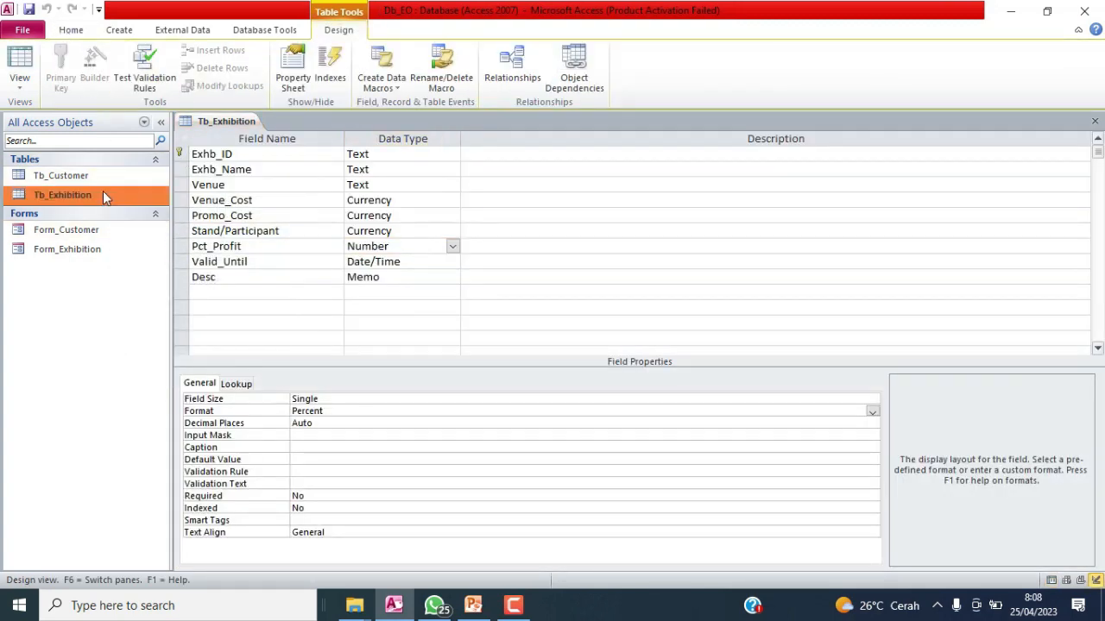
click(233, 138)
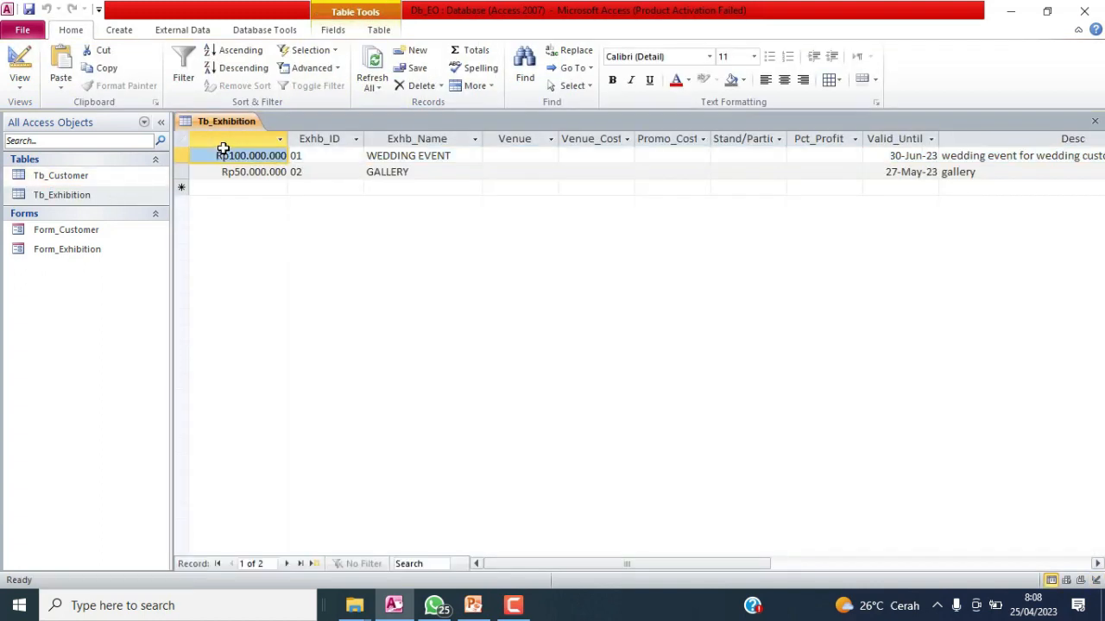
right_click(235, 141)
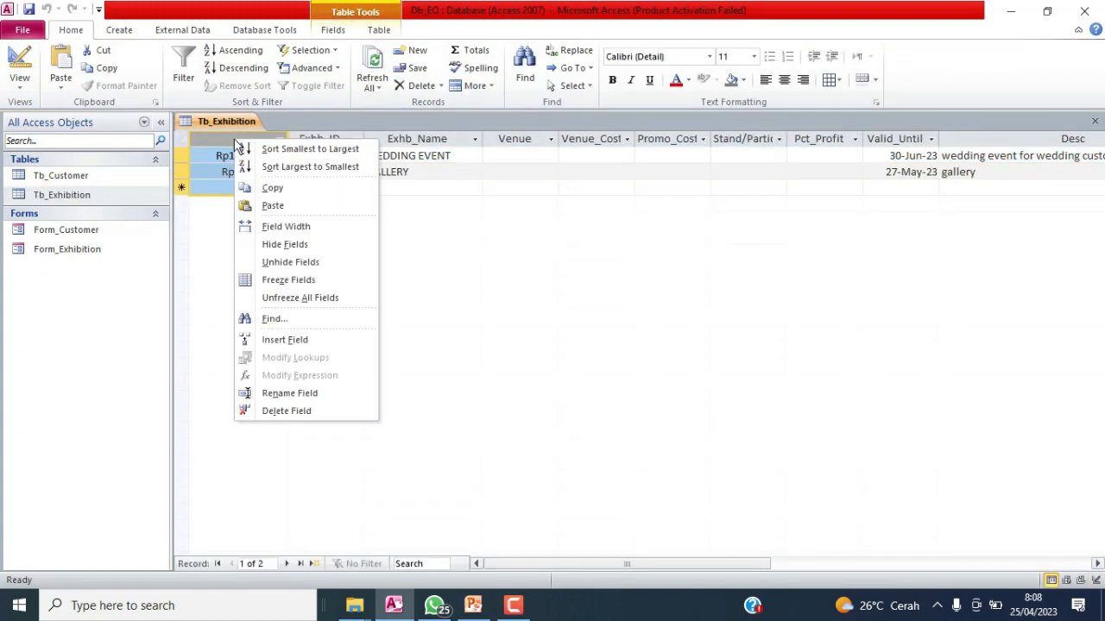
click(98, 189)
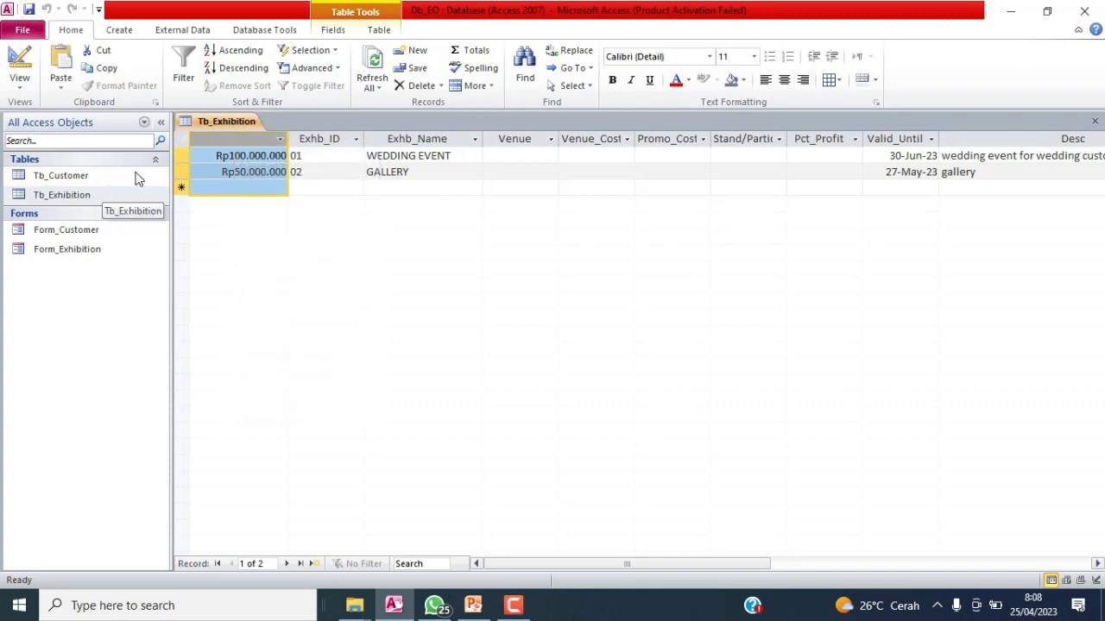
right_click(215, 123)
click(483, 324)
mouse_move(542, 566)
mouse_down()
mouse_move(616, 563)
mouse_move(524, 563)
mouse_up()
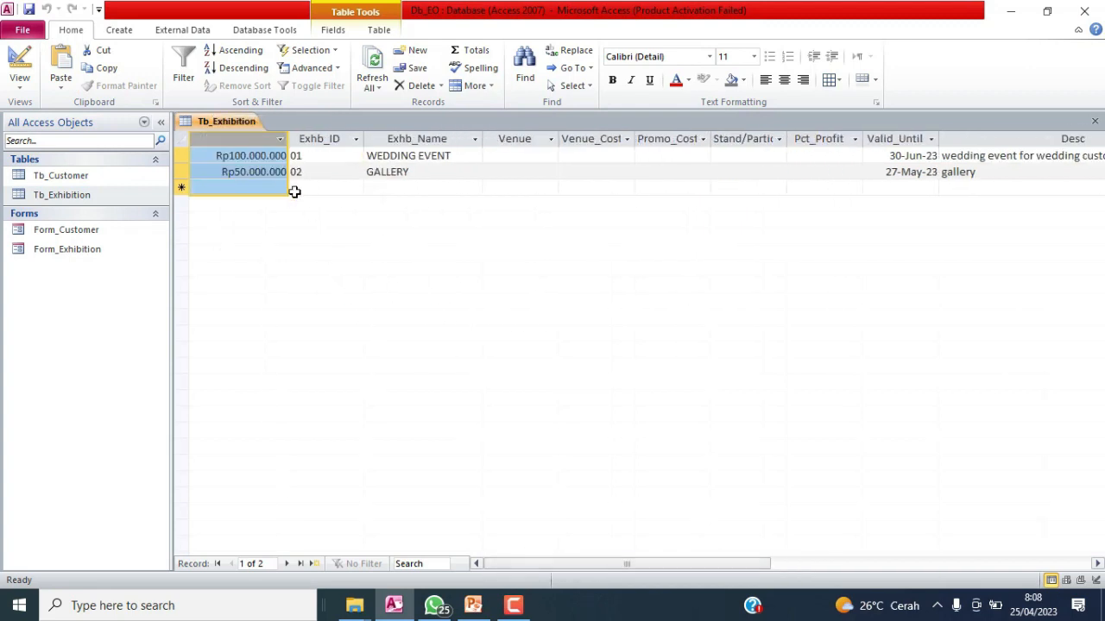
- Close the Tb_Exhibition table and reopen it in Datasheet view
right_click(218, 122)
click(252, 170)
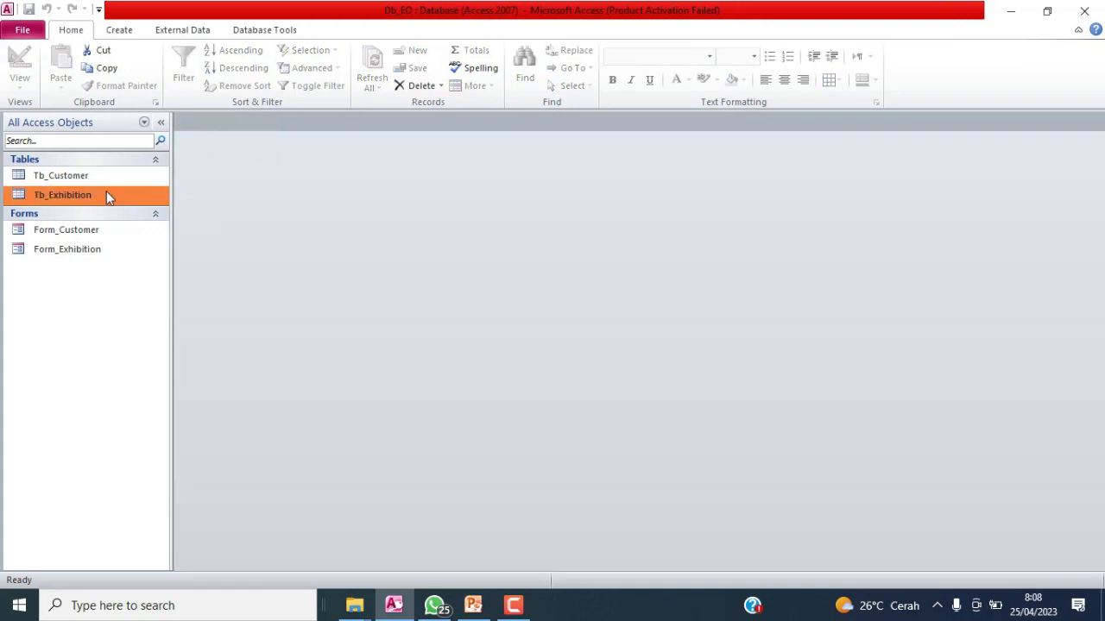
double_click(62, 195)
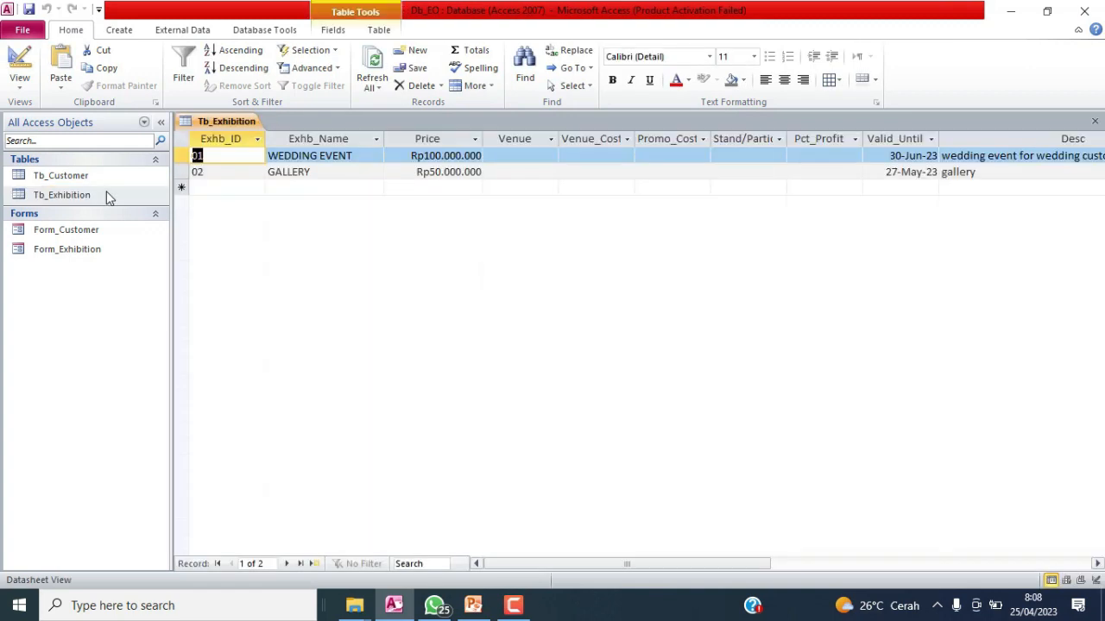
- Permanently delete the Price field and its data from Tb_Exhibition in Design view
right_click(243, 121)
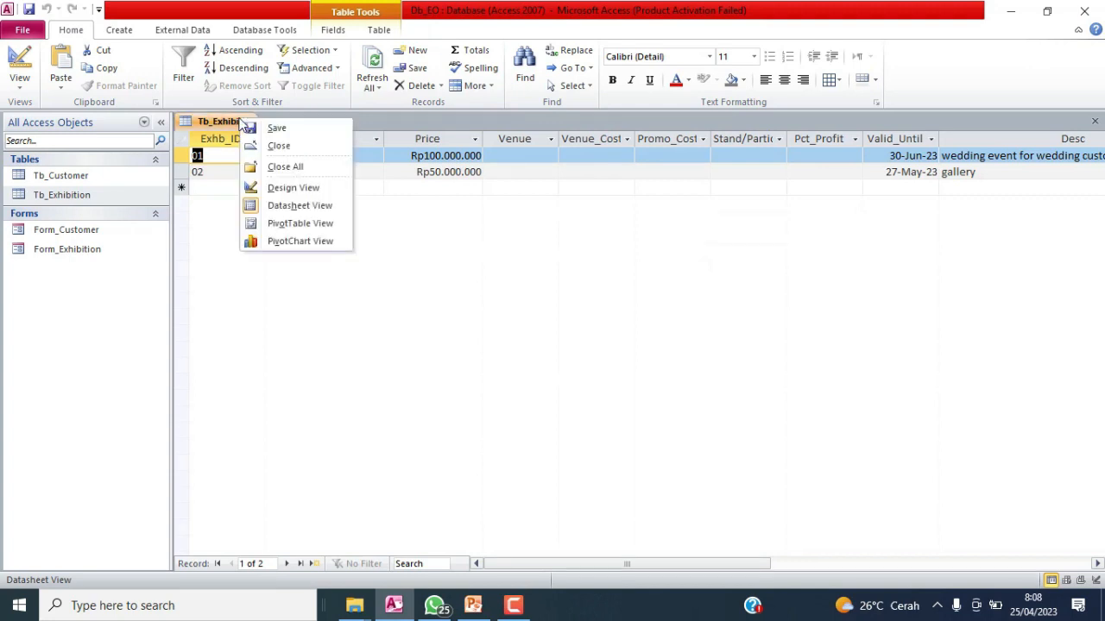
click(289, 191)
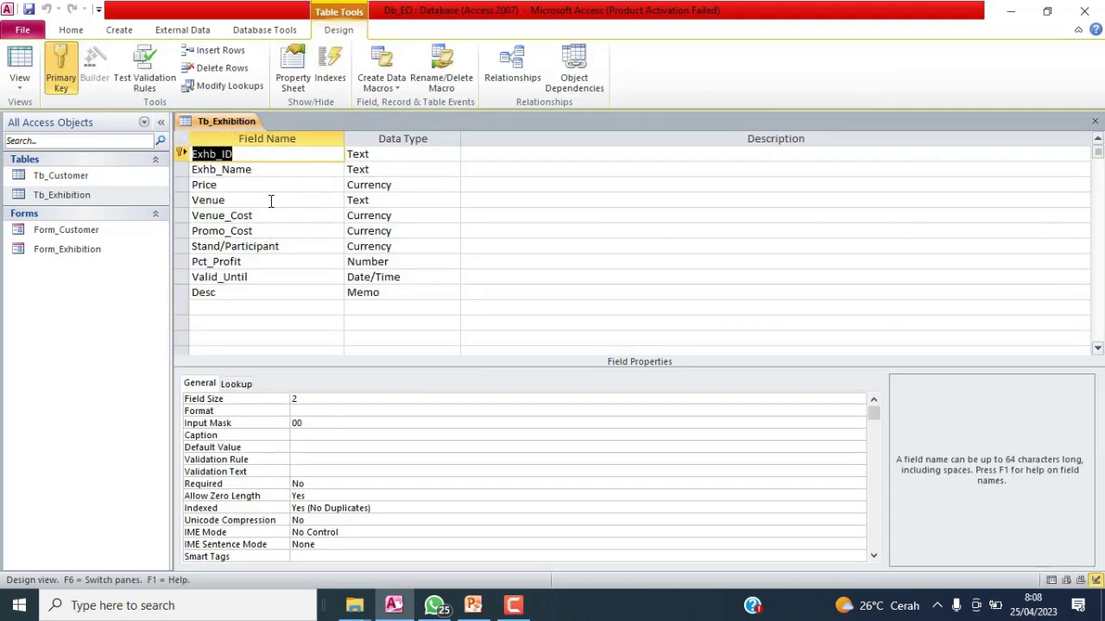
click(176, 184)
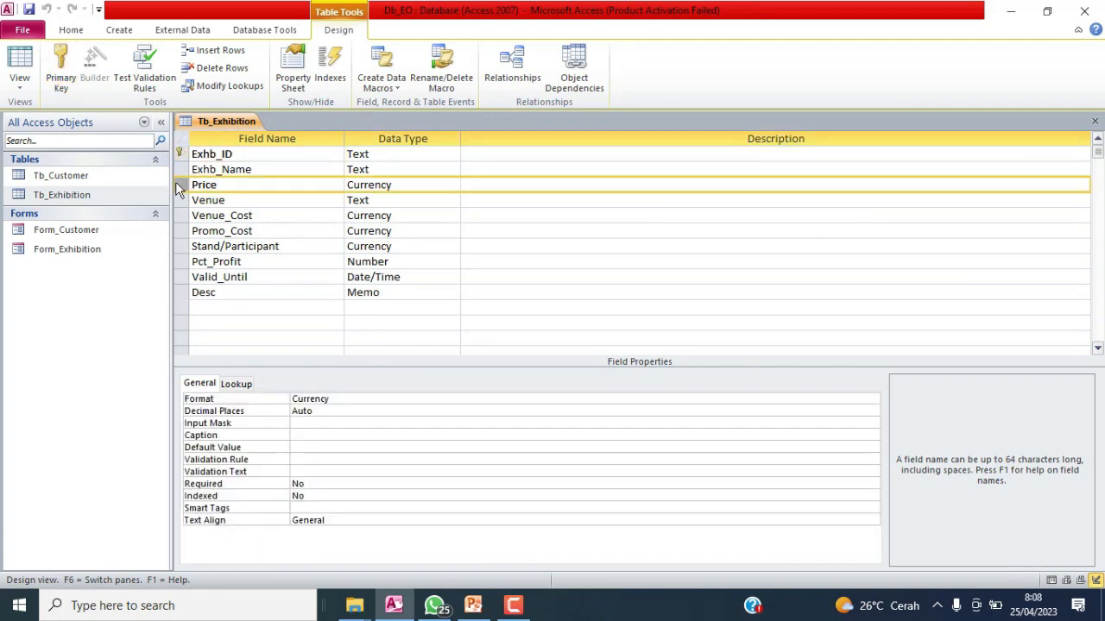
right_click(176, 183)
click(254, 298)
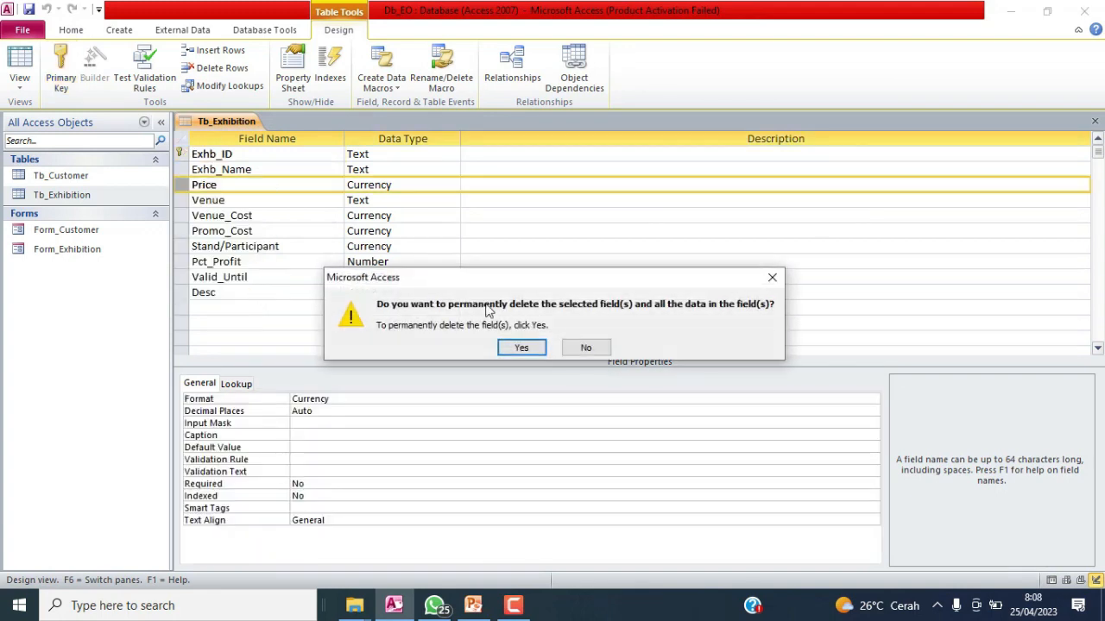
click(511, 342)
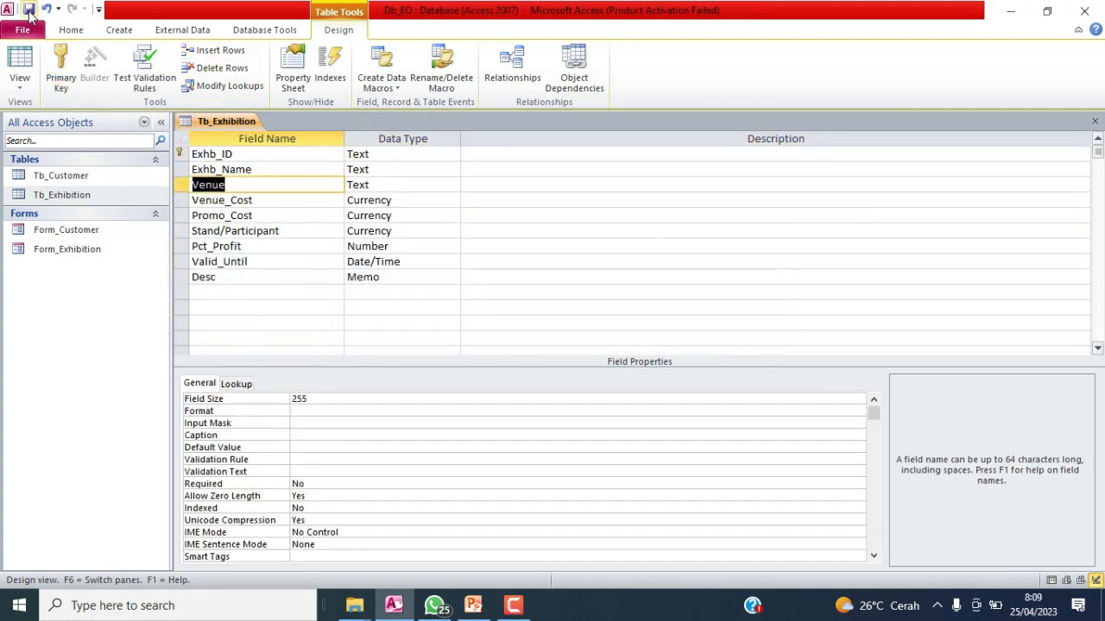
- Open the Tb_Exhibition table in Datasheet view and widen the Venue column so its full choices fit
double_click(129, 196)
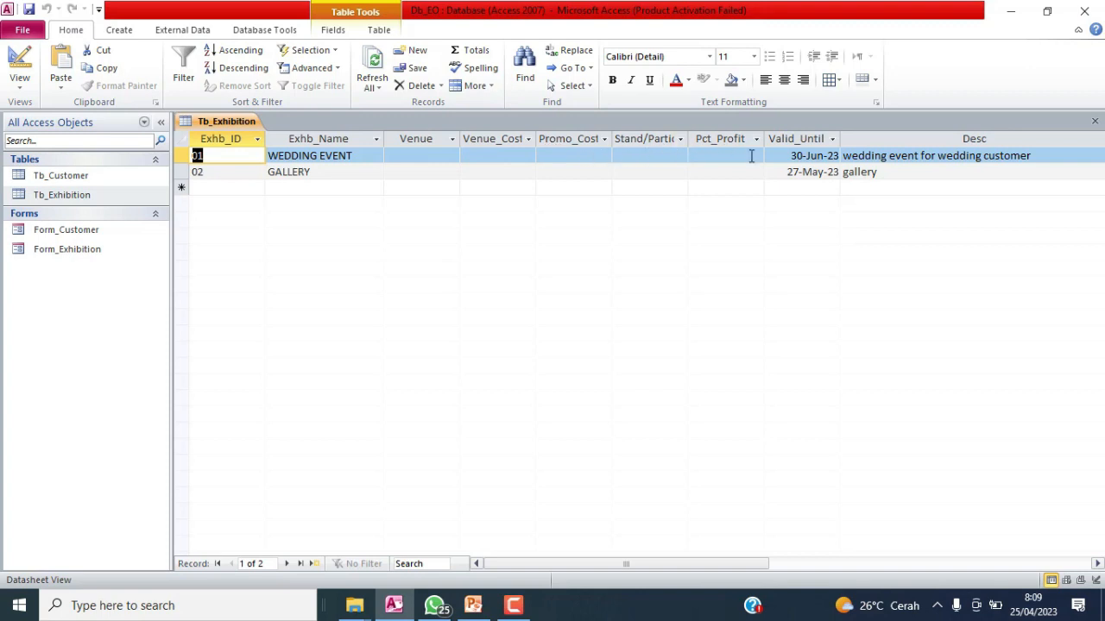
click(405, 157)
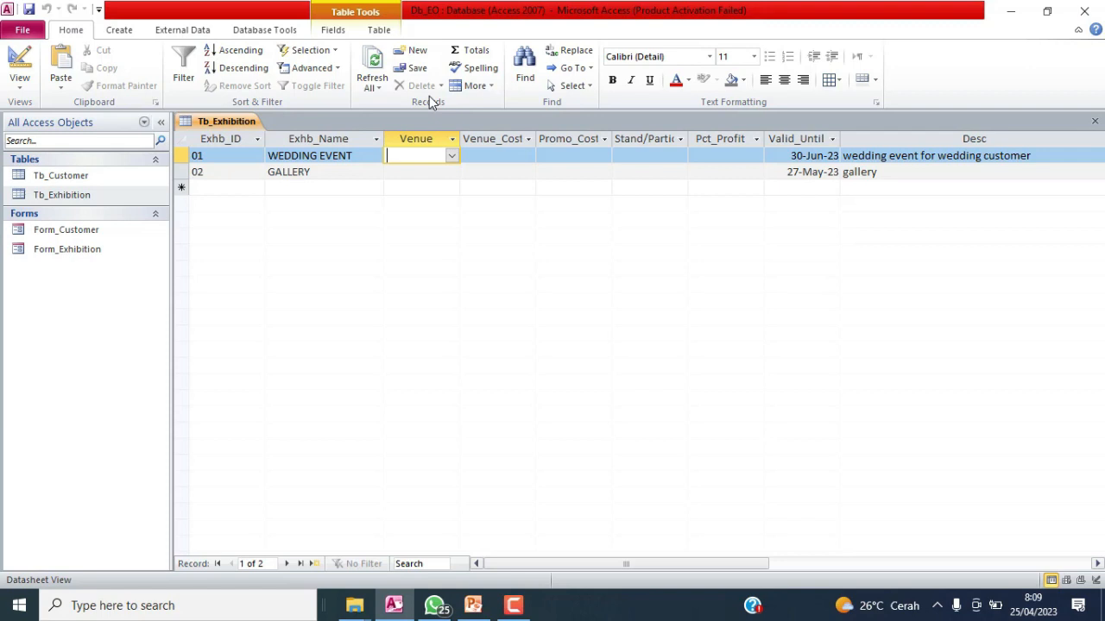
click(450, 157)
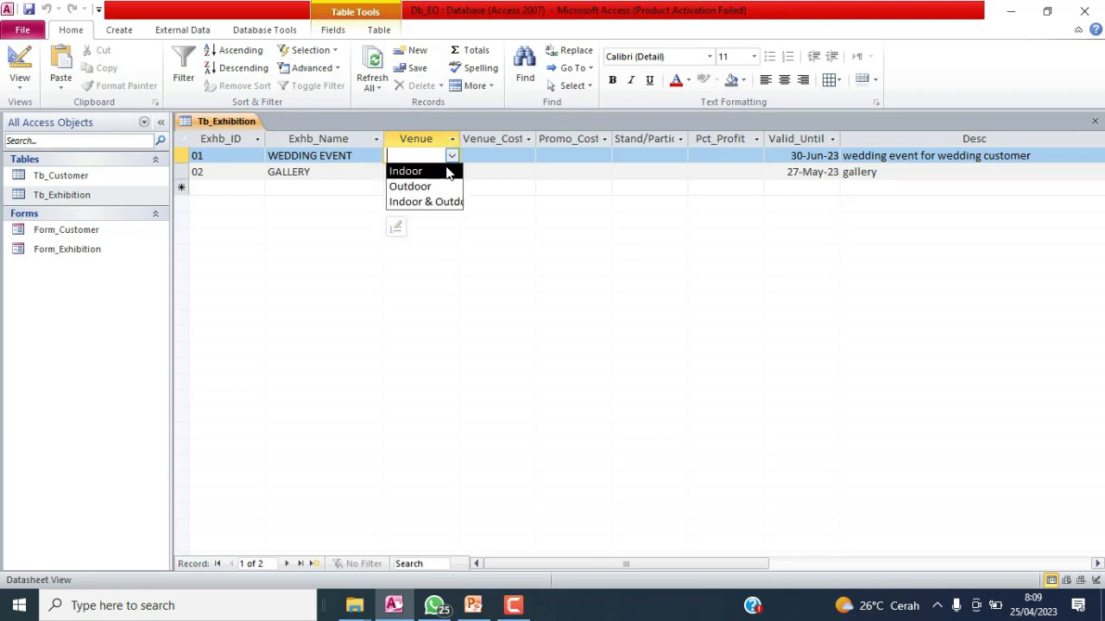
drag(459, 138, 510, 141)
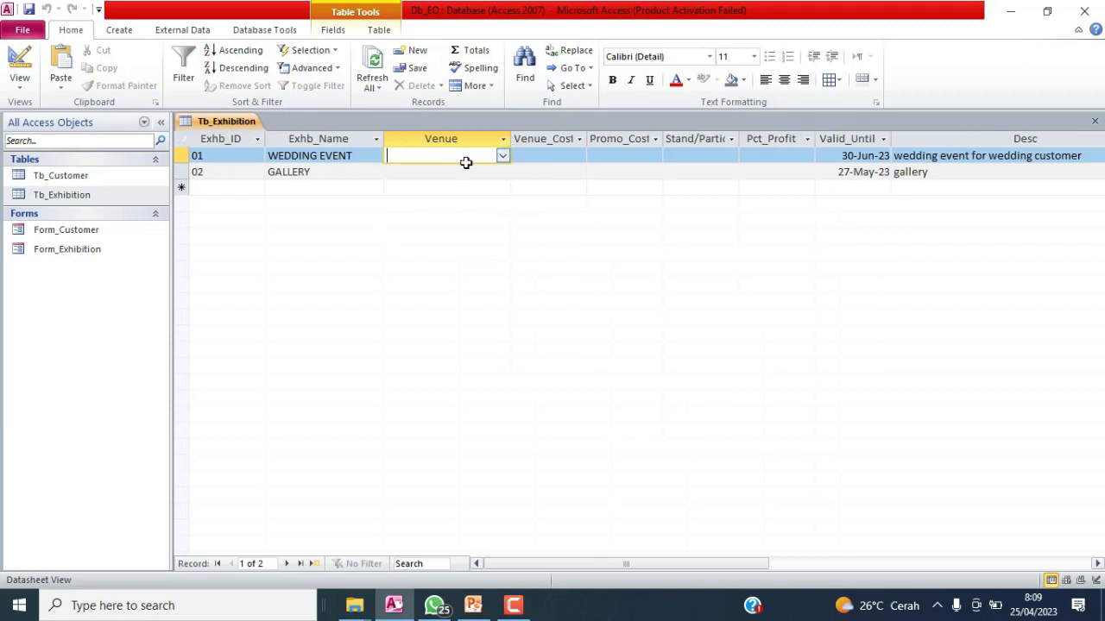
- For the WEDDING EVENT record, set Venue to Outdoor, Venue_Cost to 100.000.000 and Promo_Cost to 80.000.000
click(503, 156)
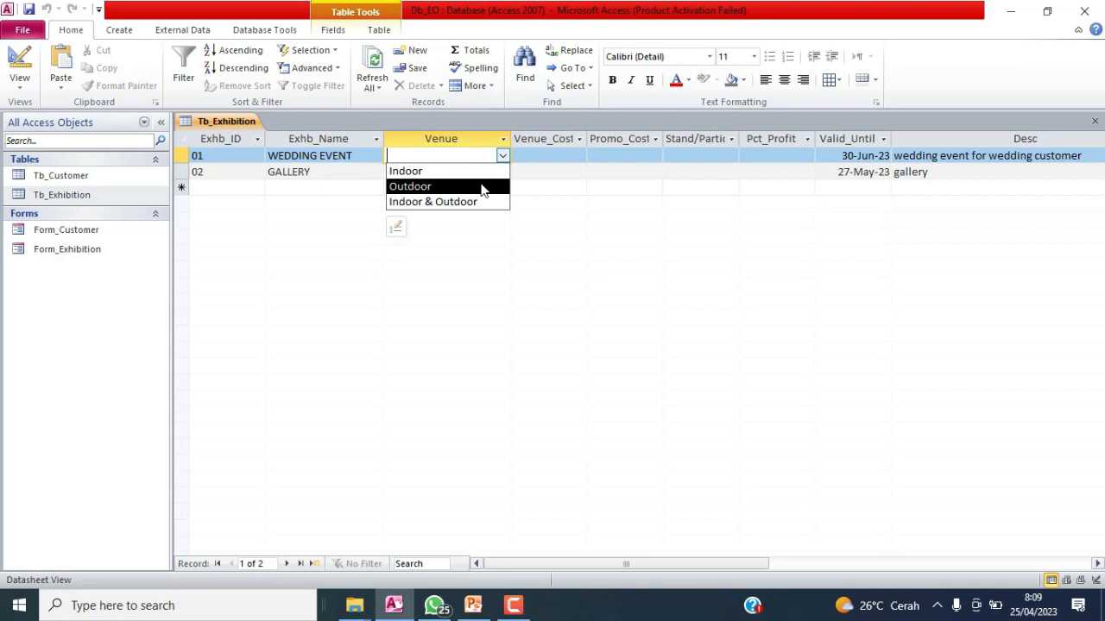
click(481, 188)
click(529, 156)
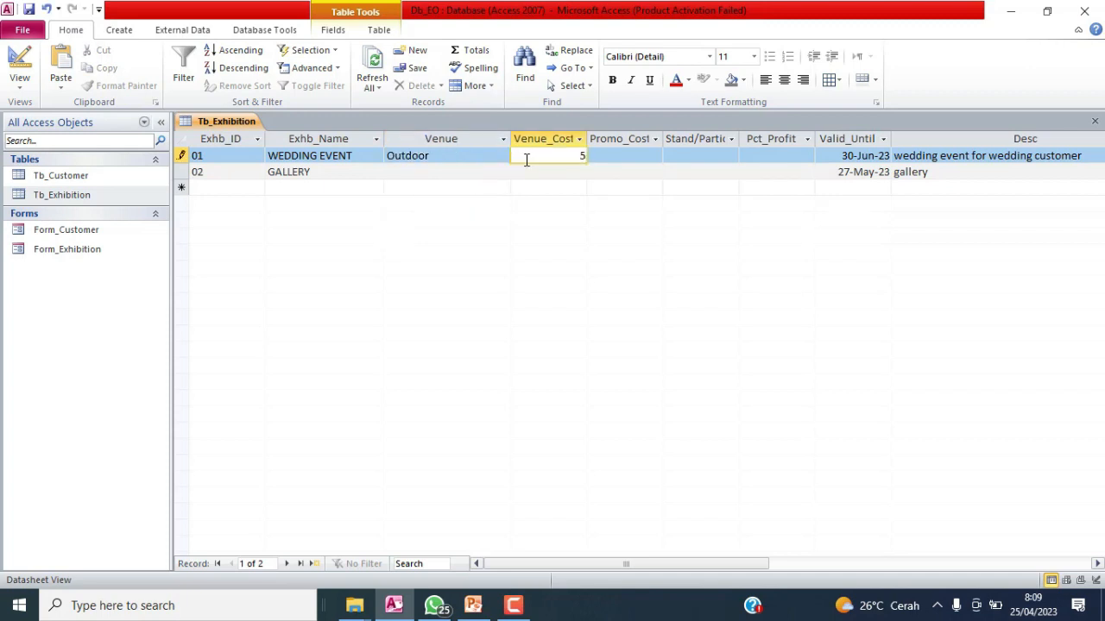
text(100.000.000)
click(631, 155)
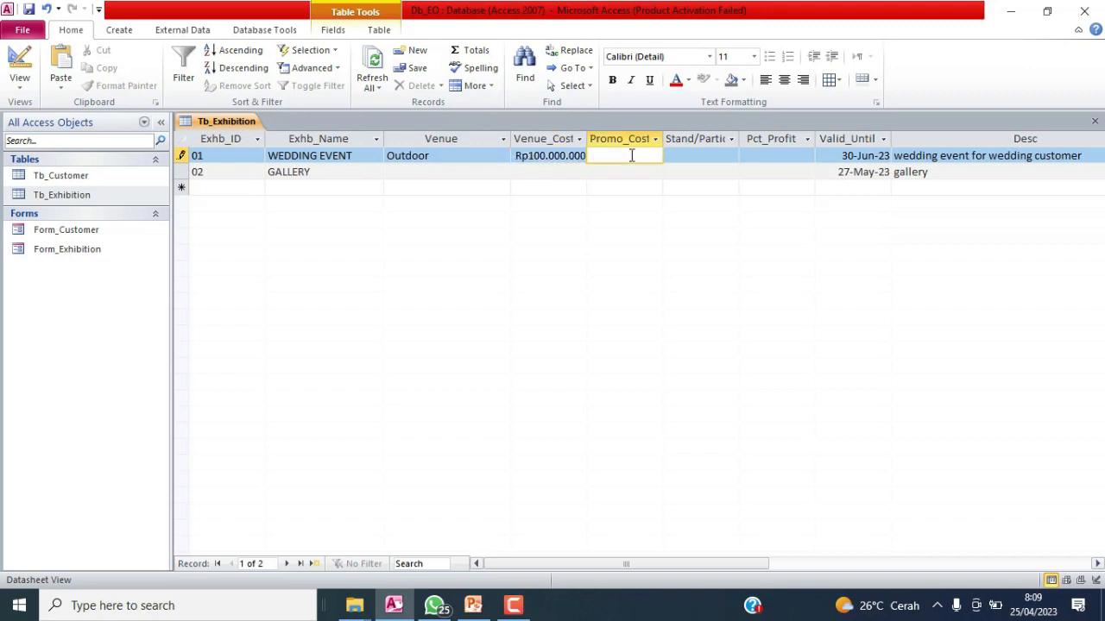
text(80.000.000)
key(Tab)
- Enter a Stand/Participant amount of 5.000.000 and a Pct_Profit of 10 for the WEDDING EVENT record
click(697, 156)
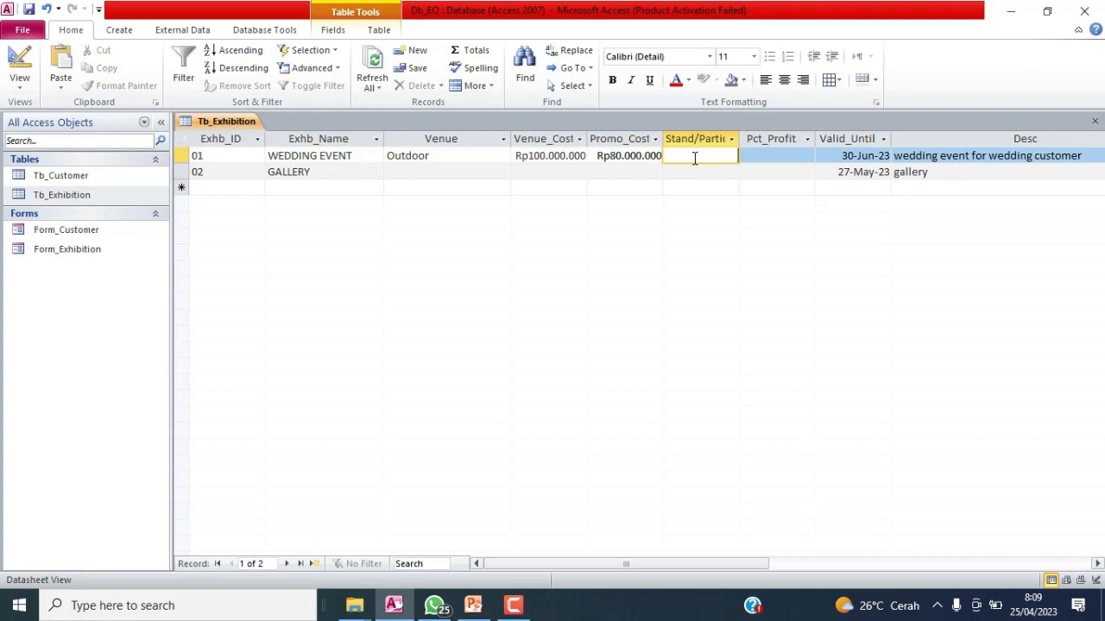
text(5.)
text(000.)
text(000000)
click(754, 153)
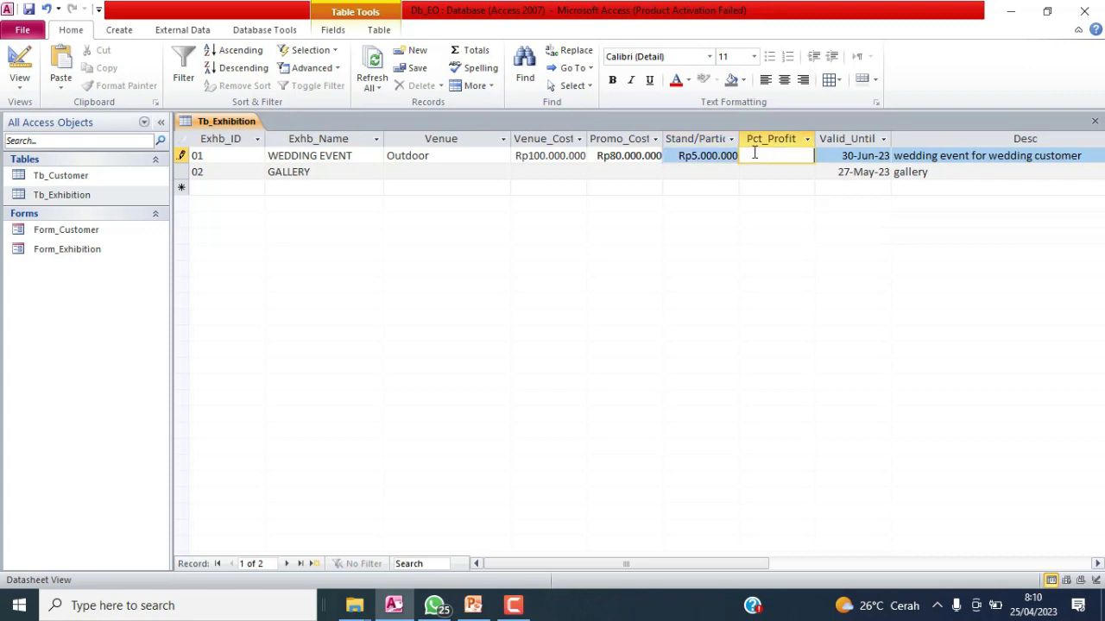
text(10)
click(776, 170)
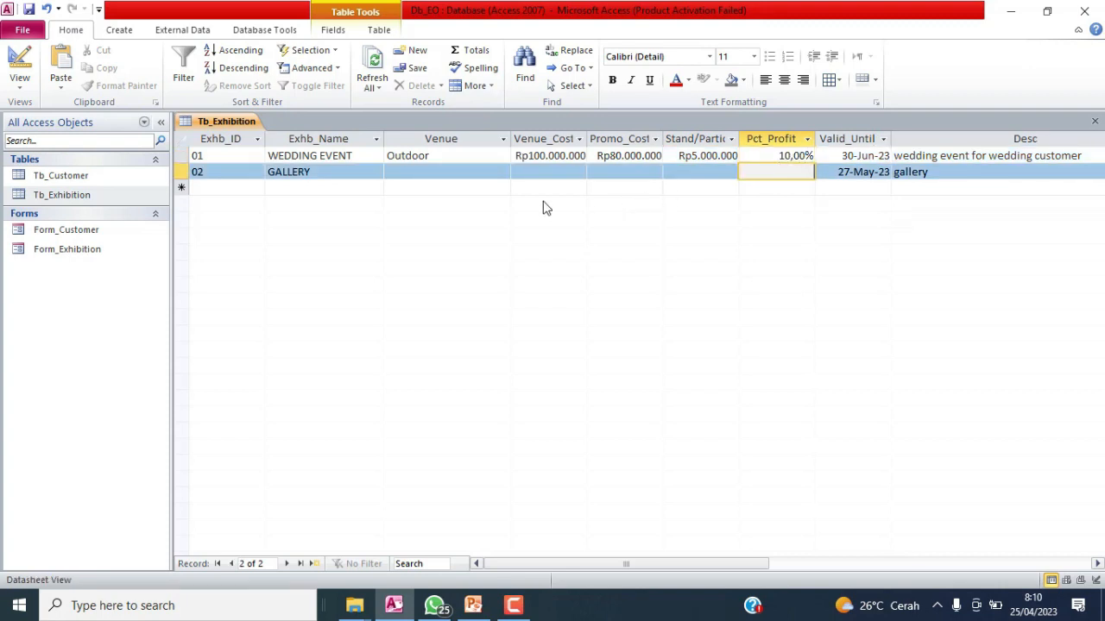
- For the GALLERY record, set Venue to Indoor and Venue_Cost to 50.000.000
click(468, 173)
click(504, 172)
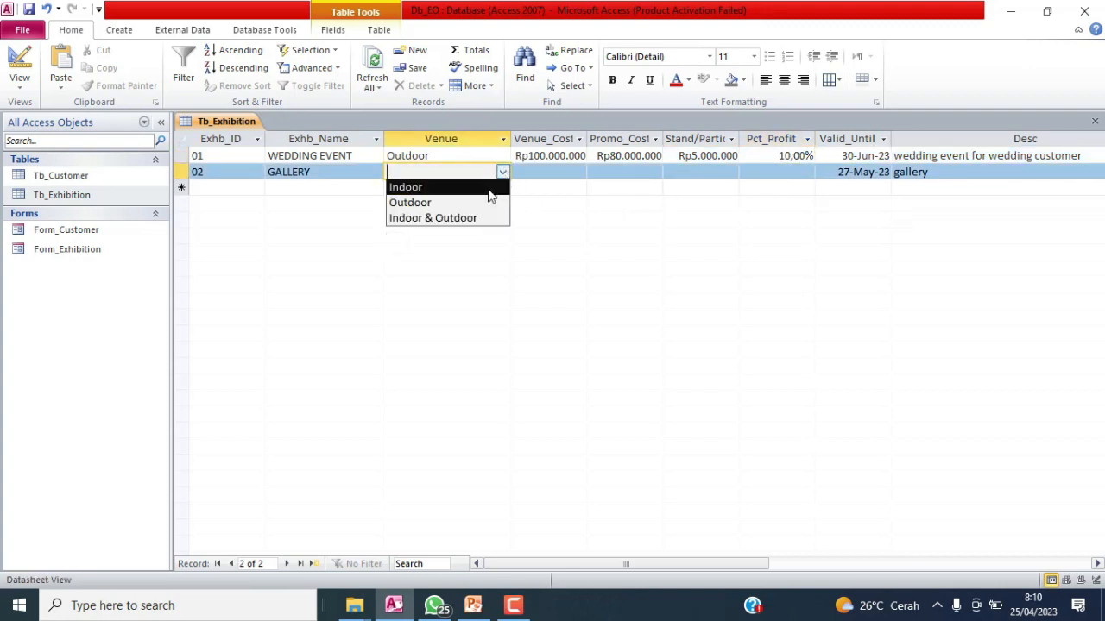
click(488, 185)
click(546, 174)
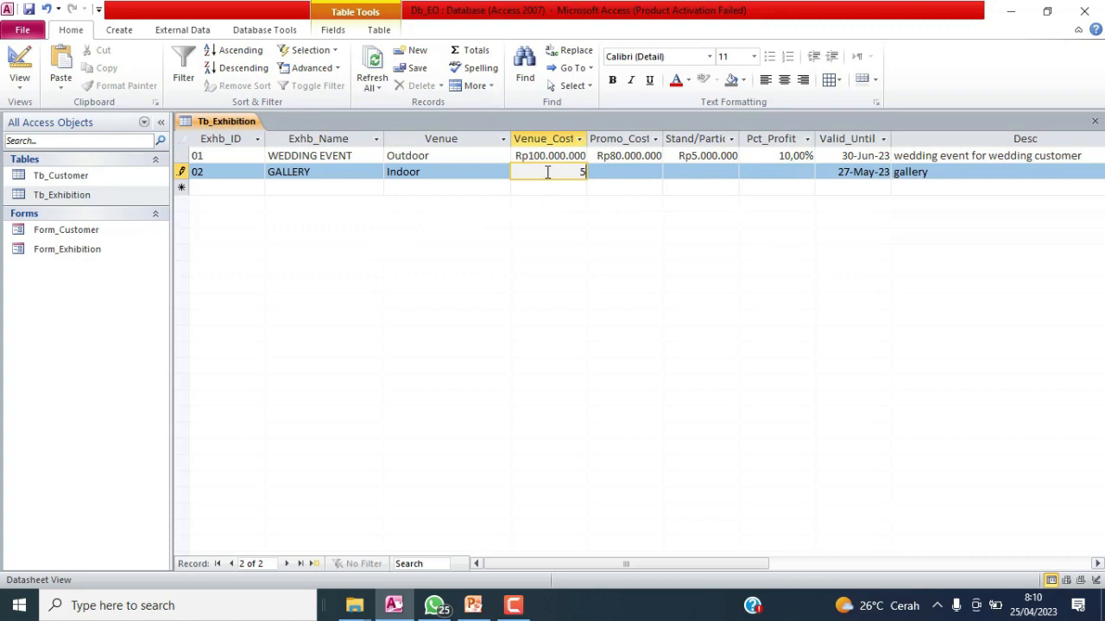
text(50.000.000)
- Enter Promo_Cost 45.000.000, Stand/Participant 500.000 and Pct_Profit 5 for the GALLERY record, and save the table
click(614, 176)
click(619, 174)
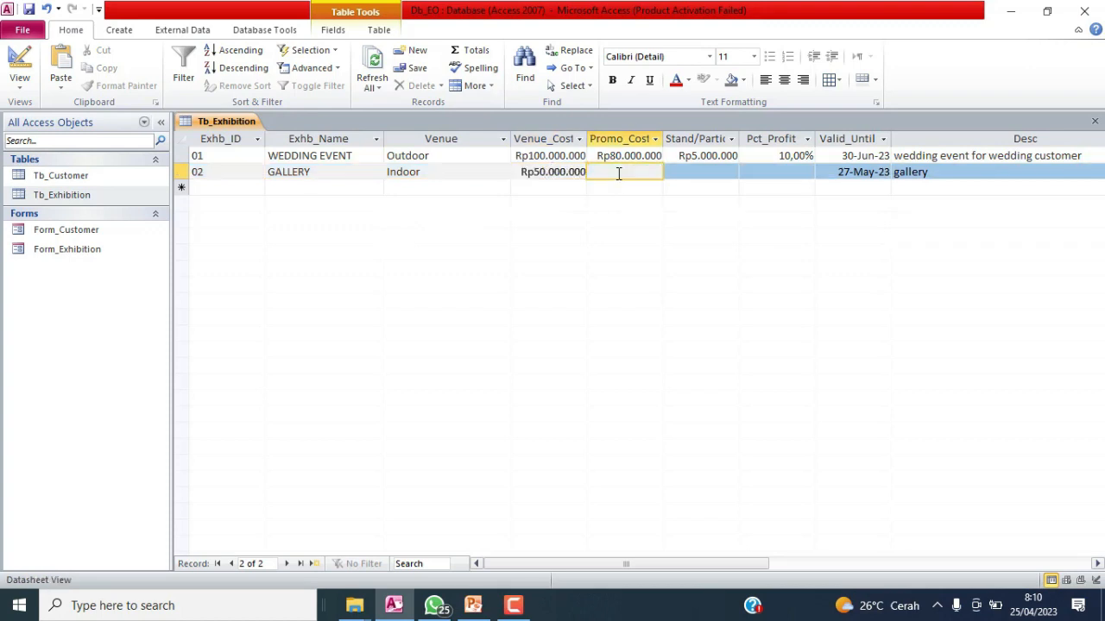
text(45.000.000)
click(694, 171)
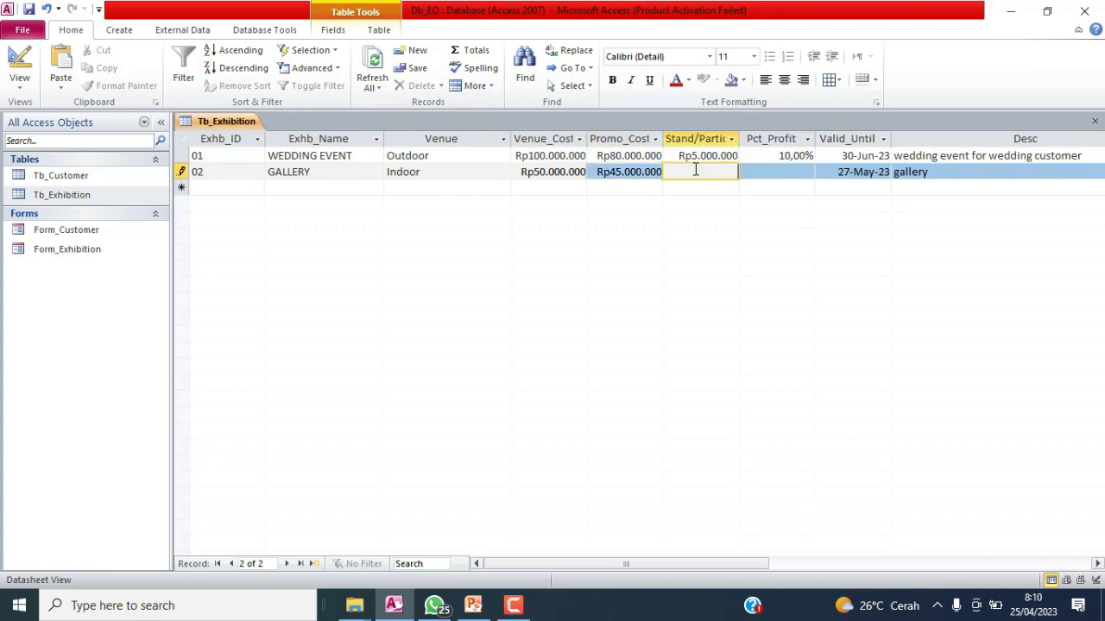
text(500000)
click(766, 174)
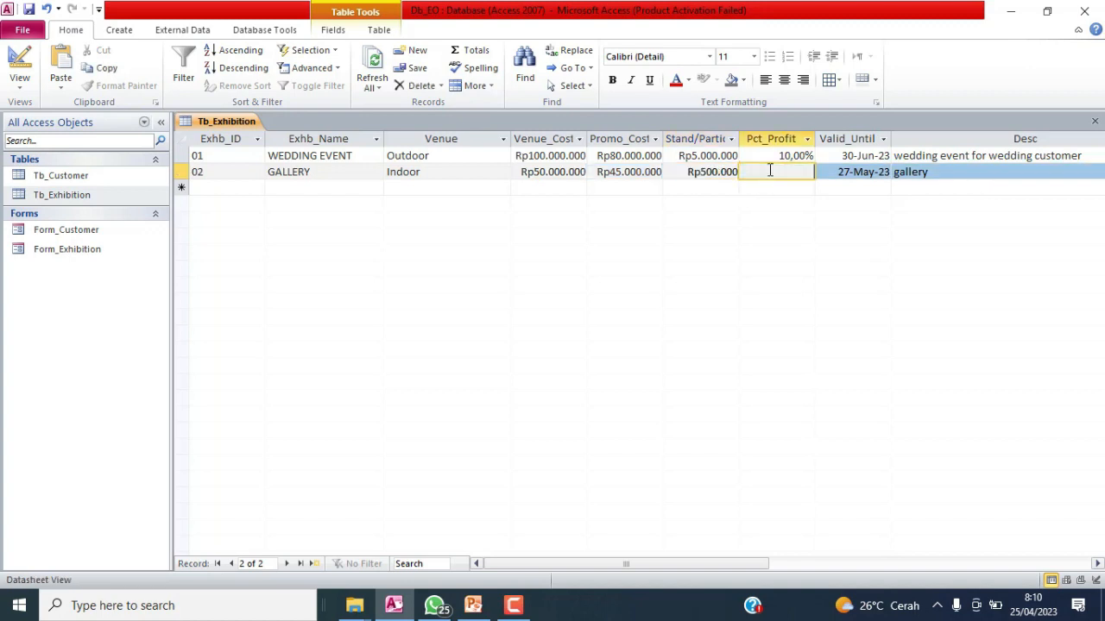
text(5)
click(28, 9)
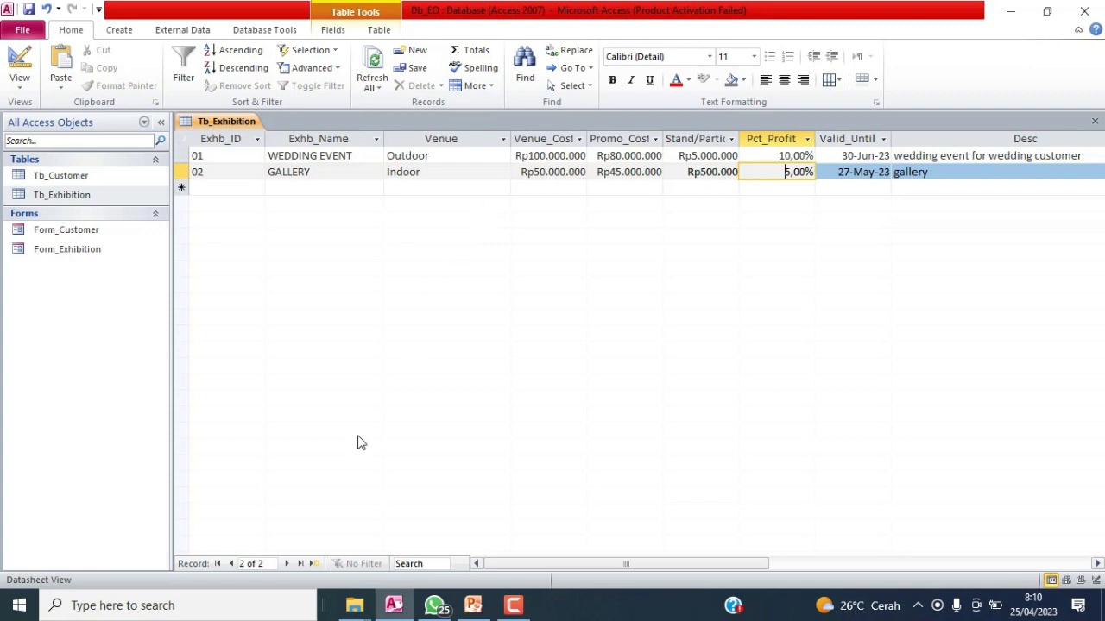
- Close the Tb_Exhibition table and open Tb_Customer in Design view
right_click(227, 127)
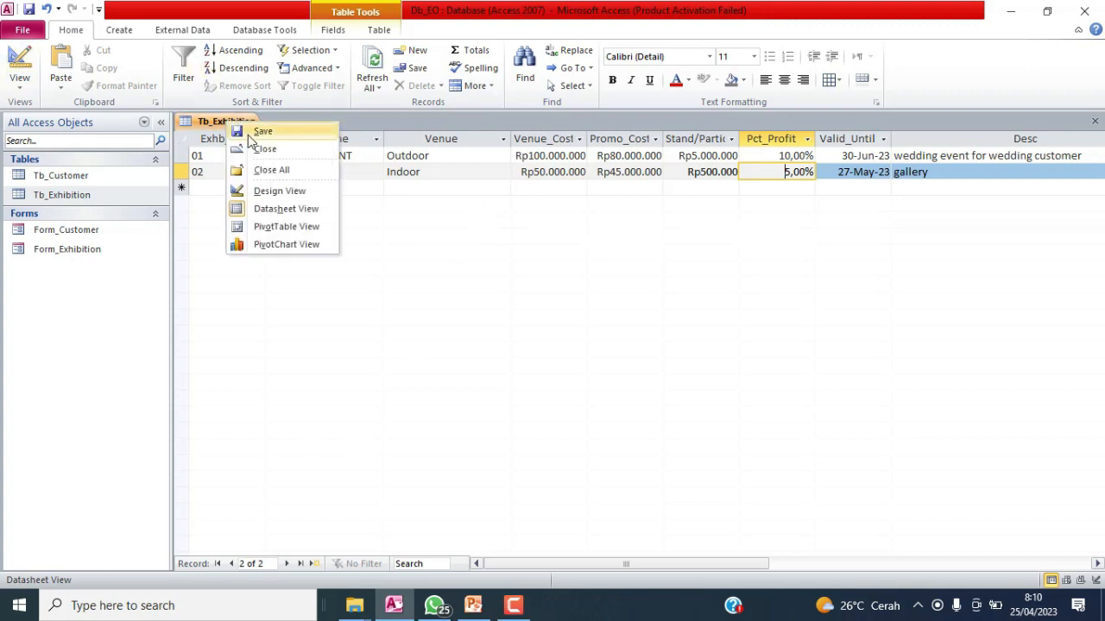
click(260, 150)
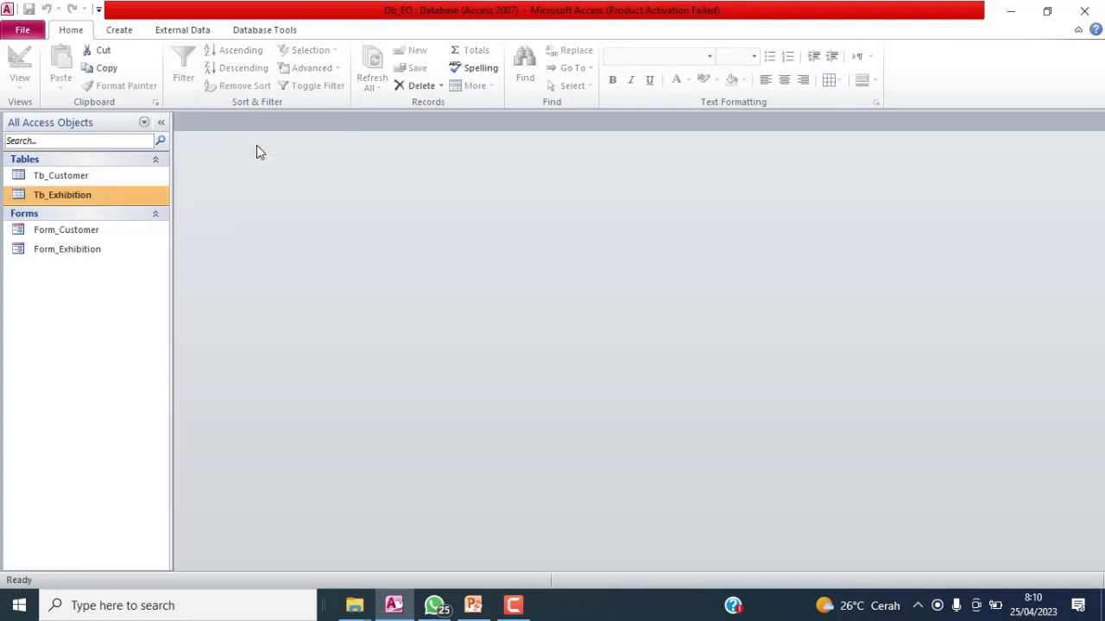
click(90, 175)
right_click(90, 175)
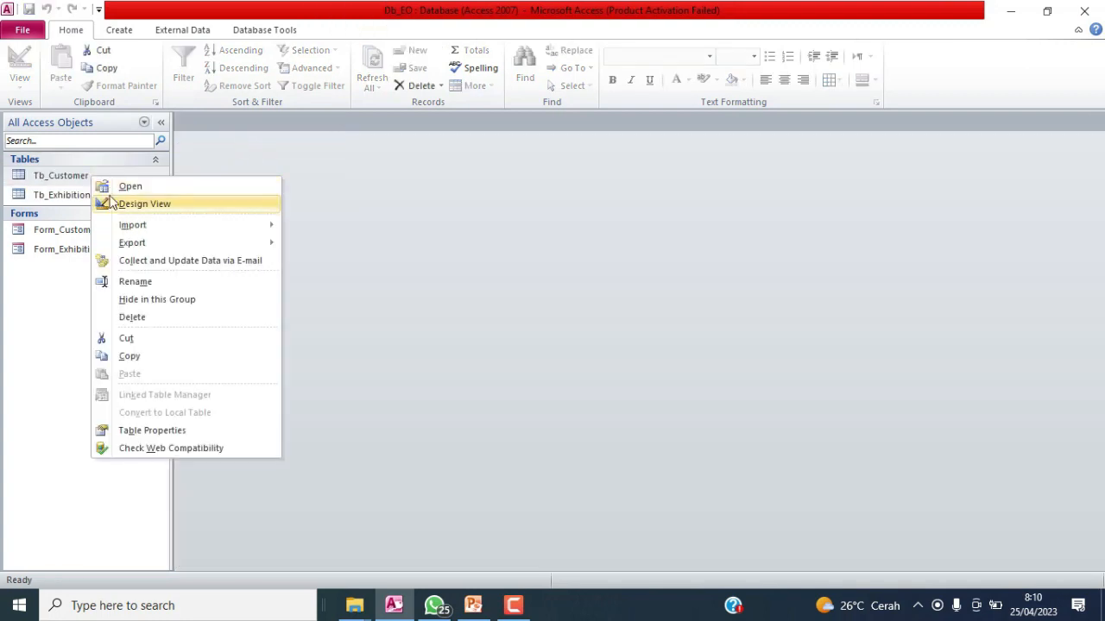
click(134, 213)
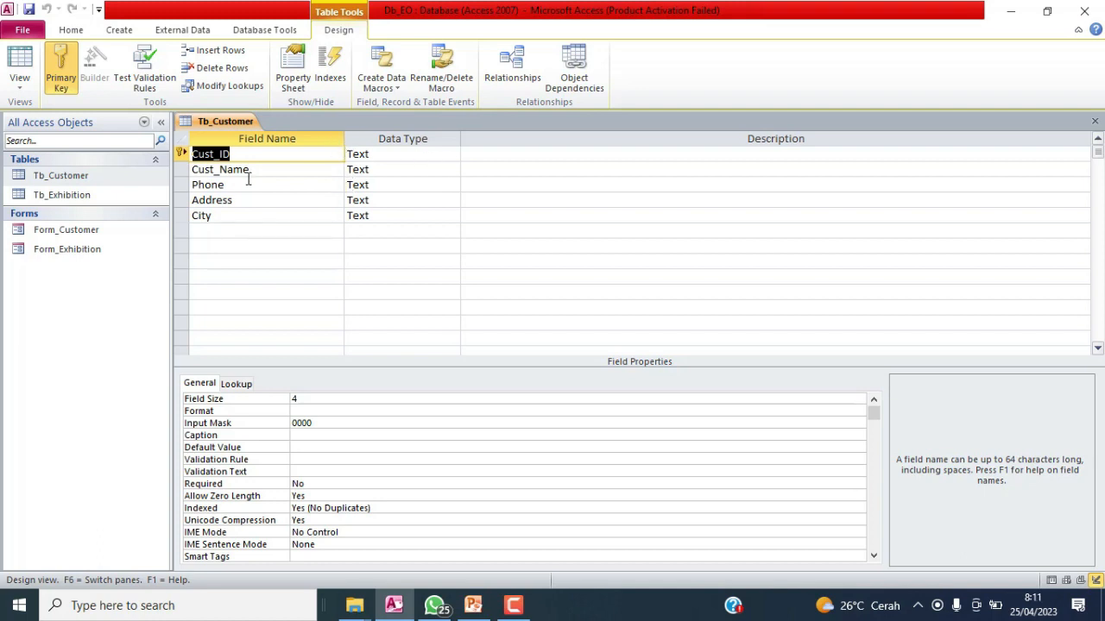
- Insert a new field named Cust_Type above Phone in Tb_Customer
right_click(179, 185)
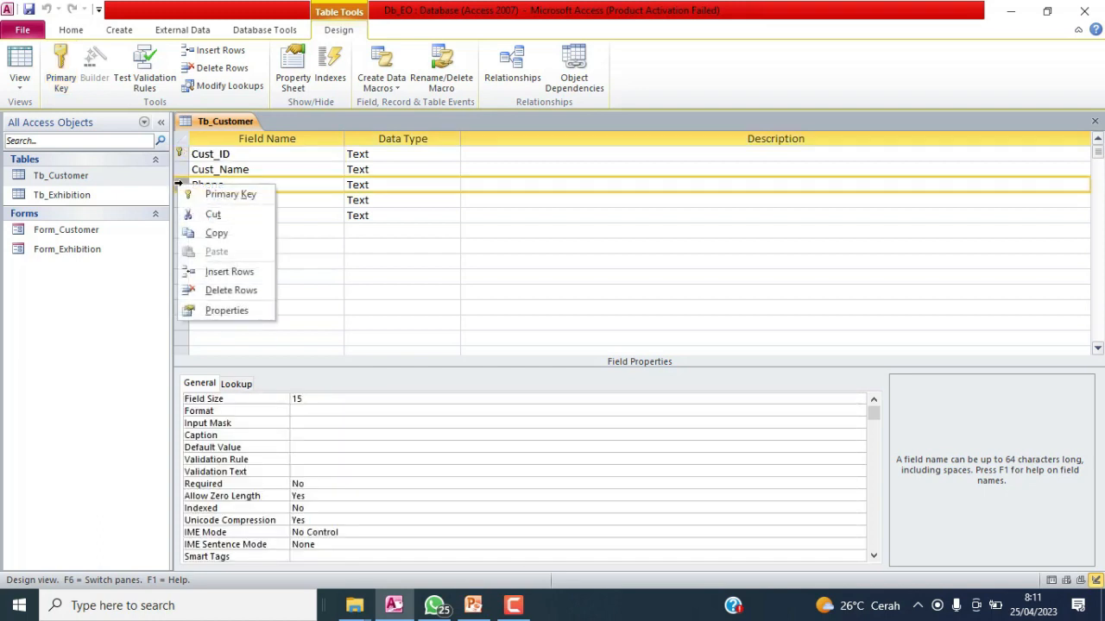
click(243, 275)
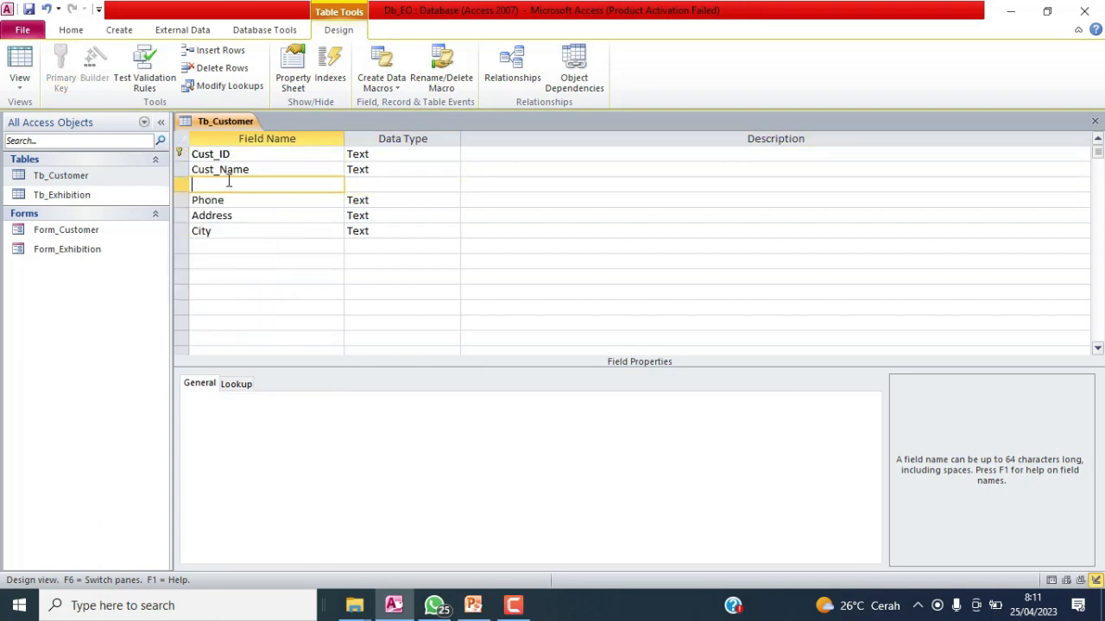
text(Cust_Type)
- Start the Lookup Wizard for the Cust_Type field and choose to type in the lookup values
click(451, 188)
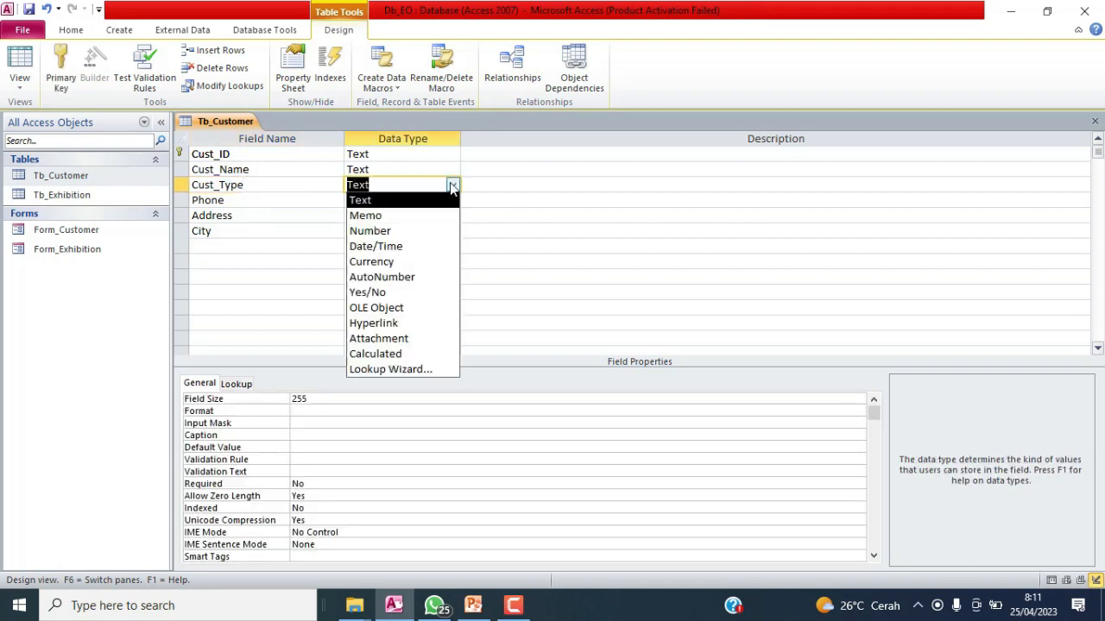
click(385, 369)
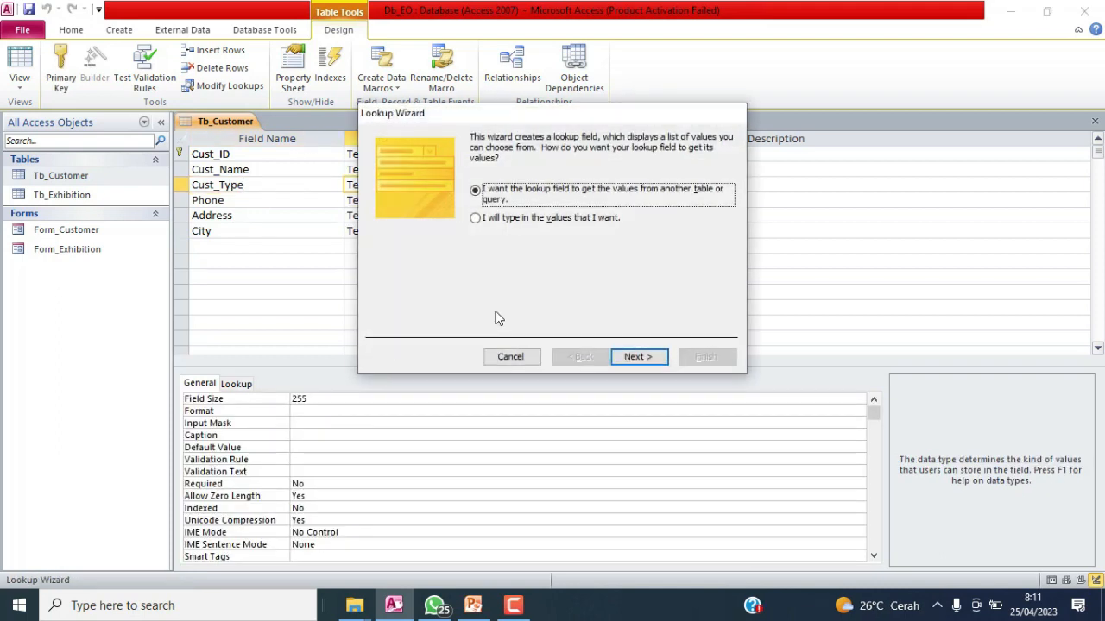
click(496, 221)
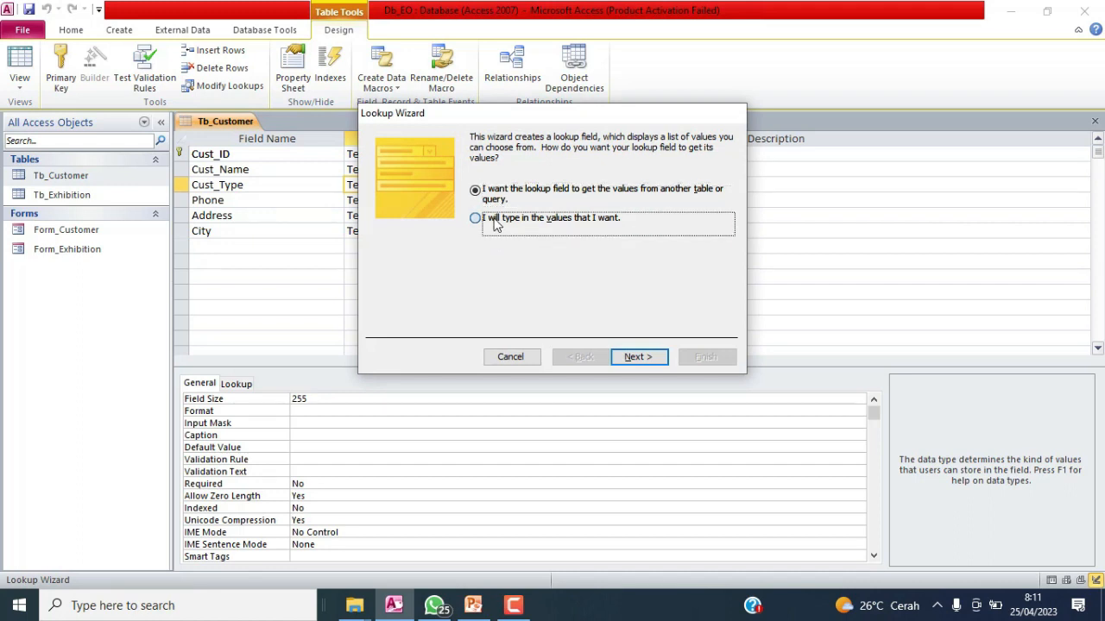
click(625, 356)
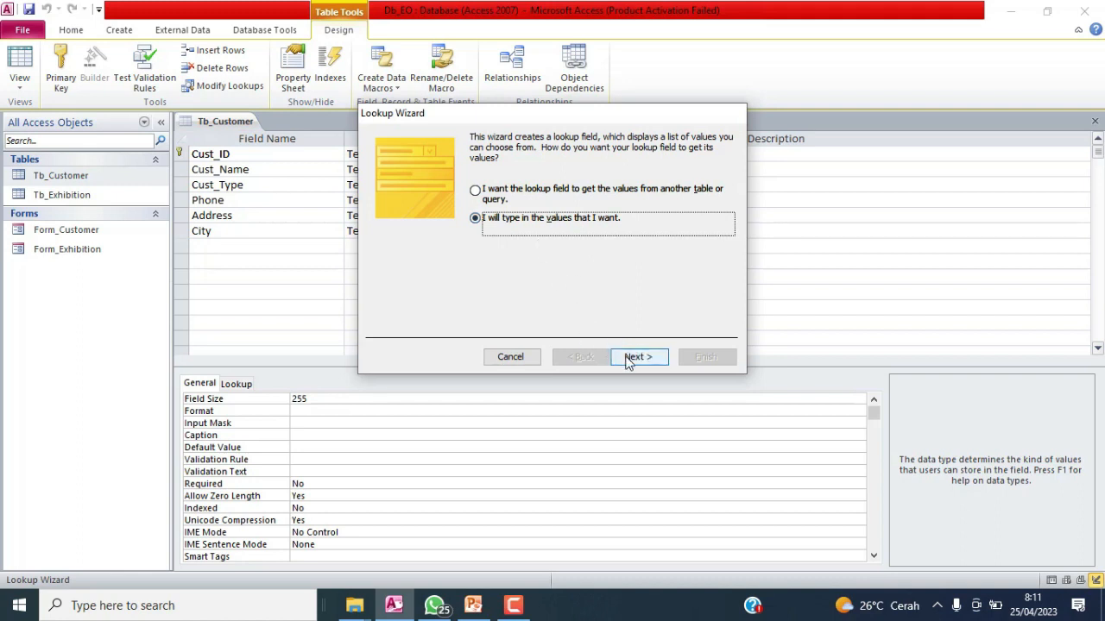
- Fill the Cust_Type lookup list with Corporate, Goverment, Association and Other, finish the wizard and save Tb_Customer
click(442, 234)
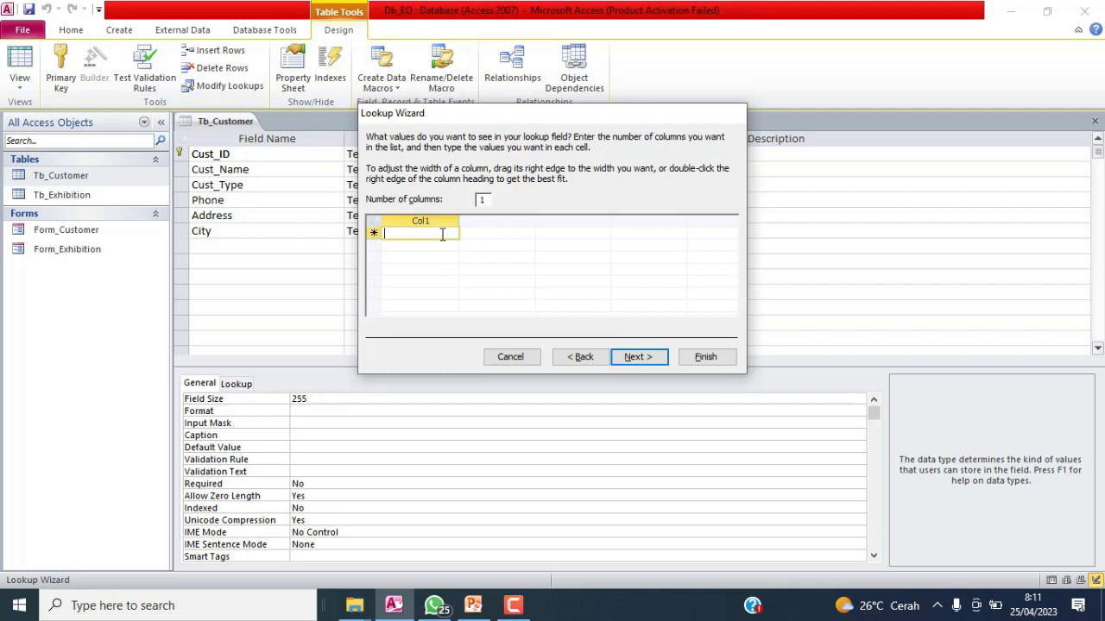
text(C)
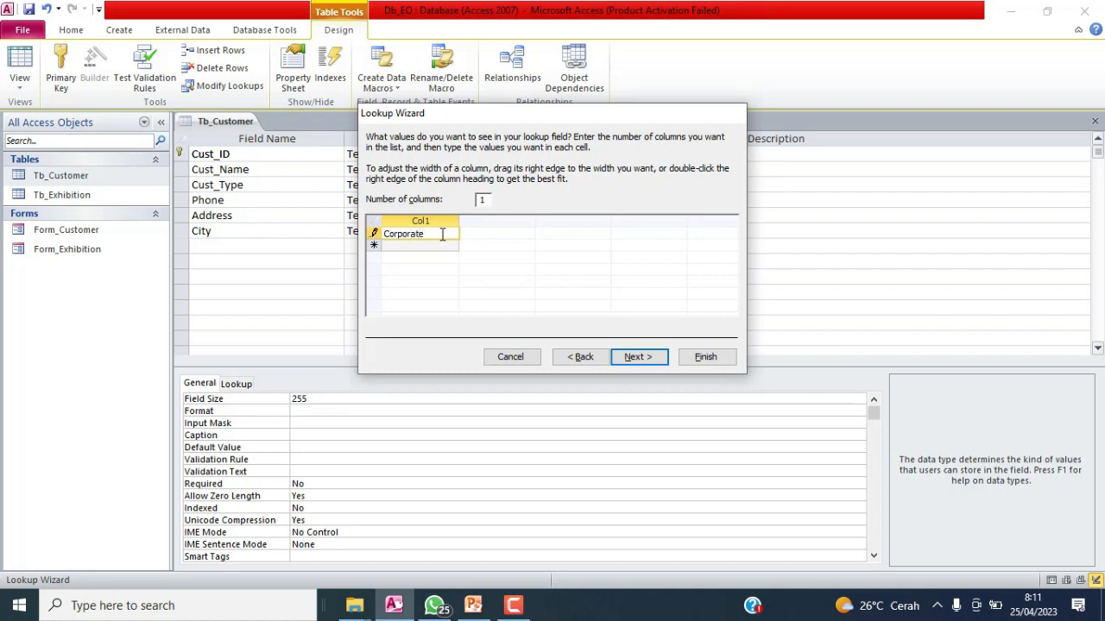
text(orporate)
click(444, 248)
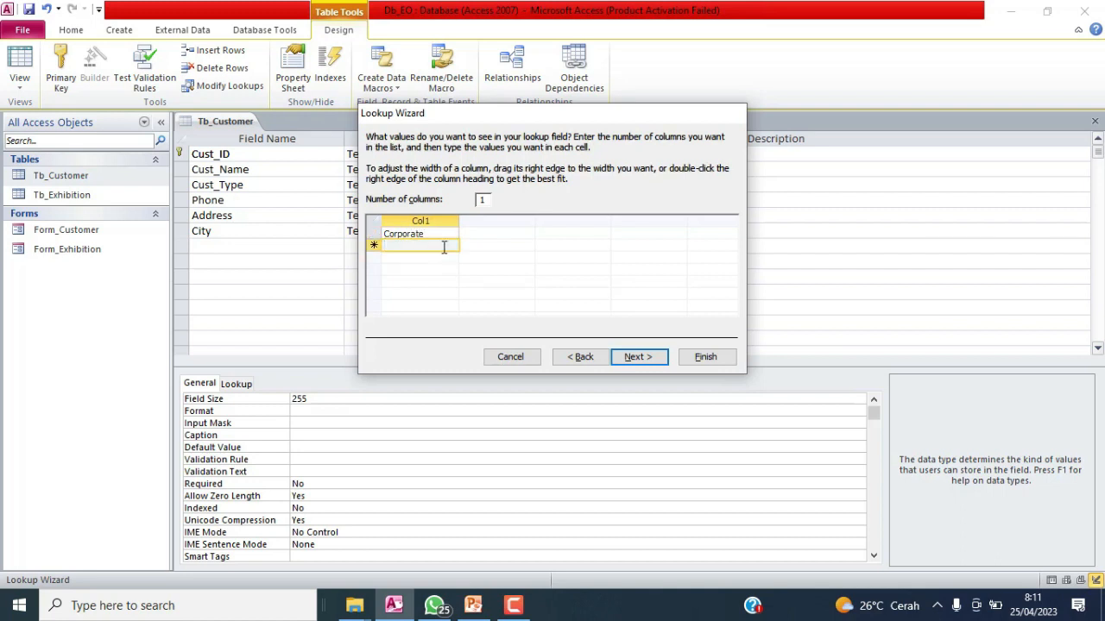
text(Govermen)
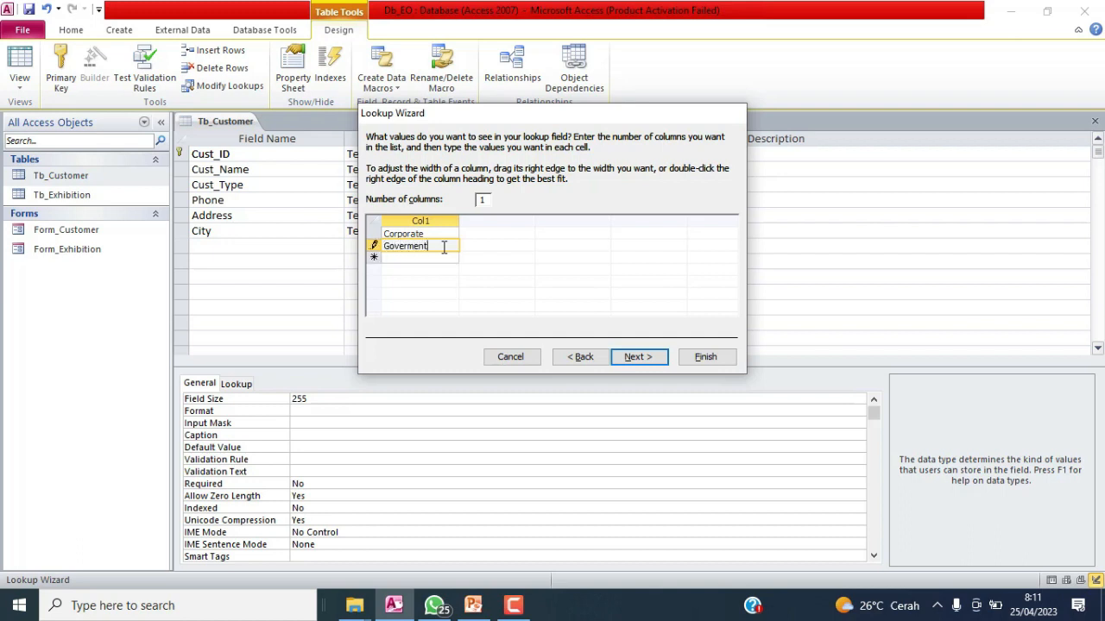
text(t)
click(445, 258)
text(A)
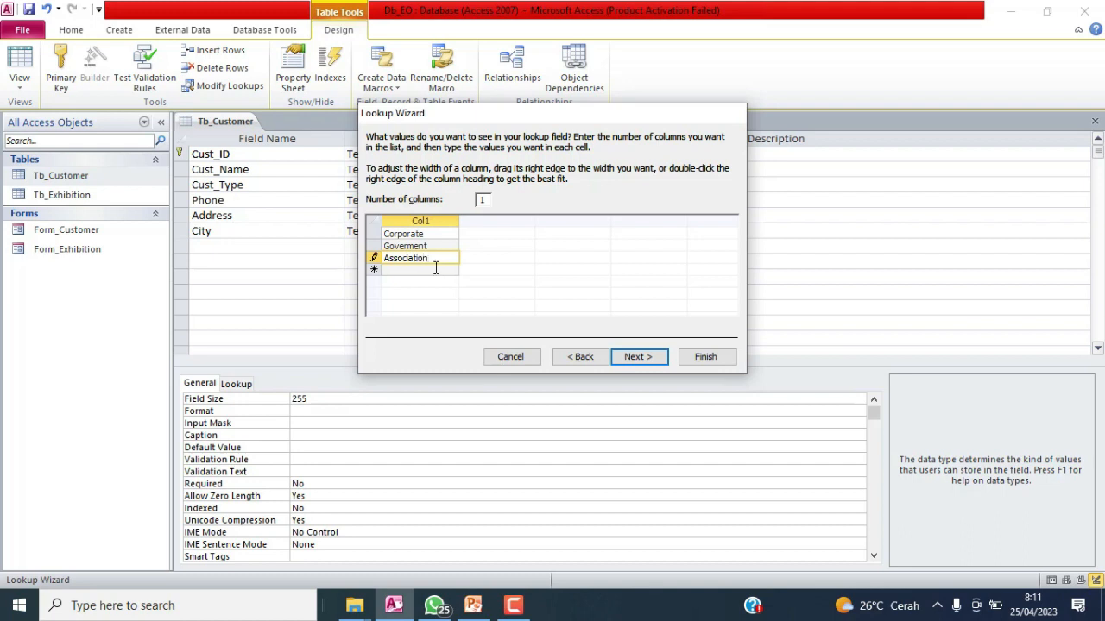
text(Other)
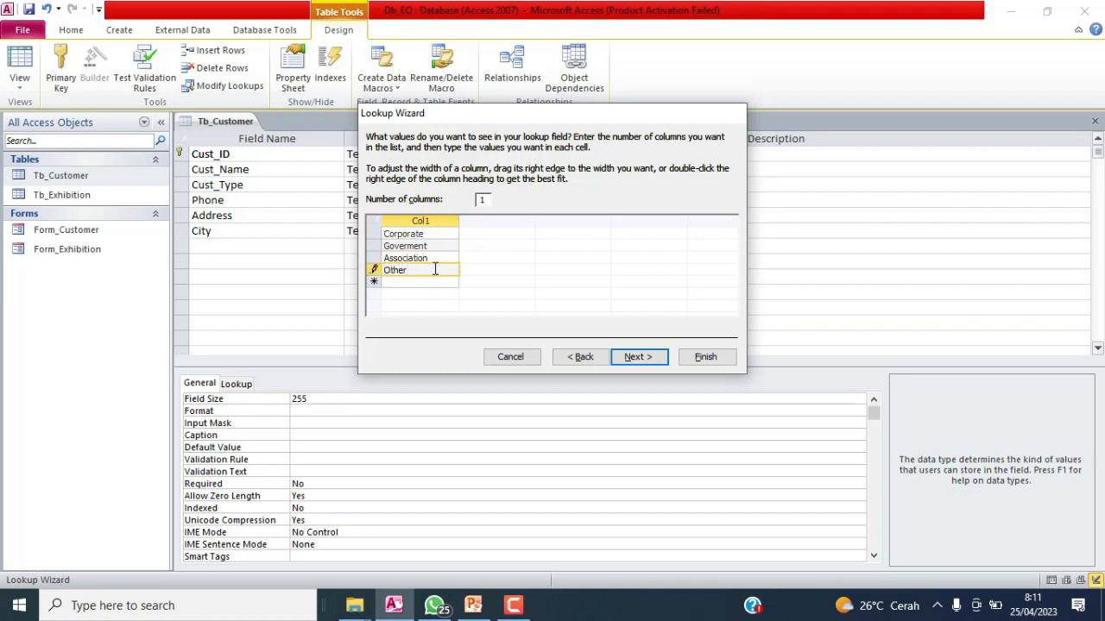
click(636, 357)
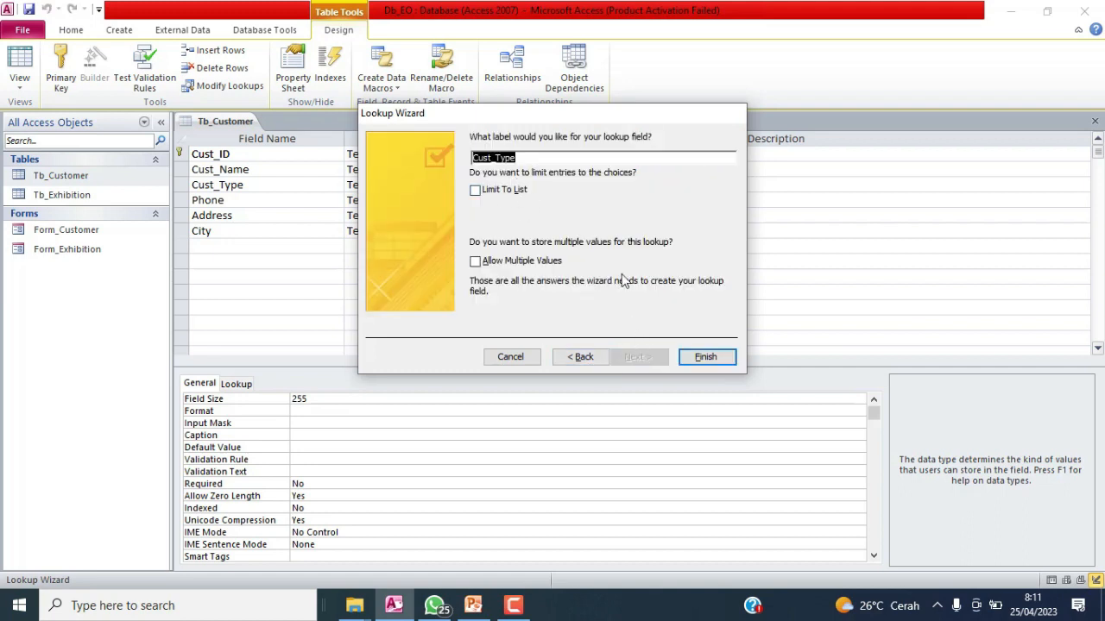
click(706, 357)
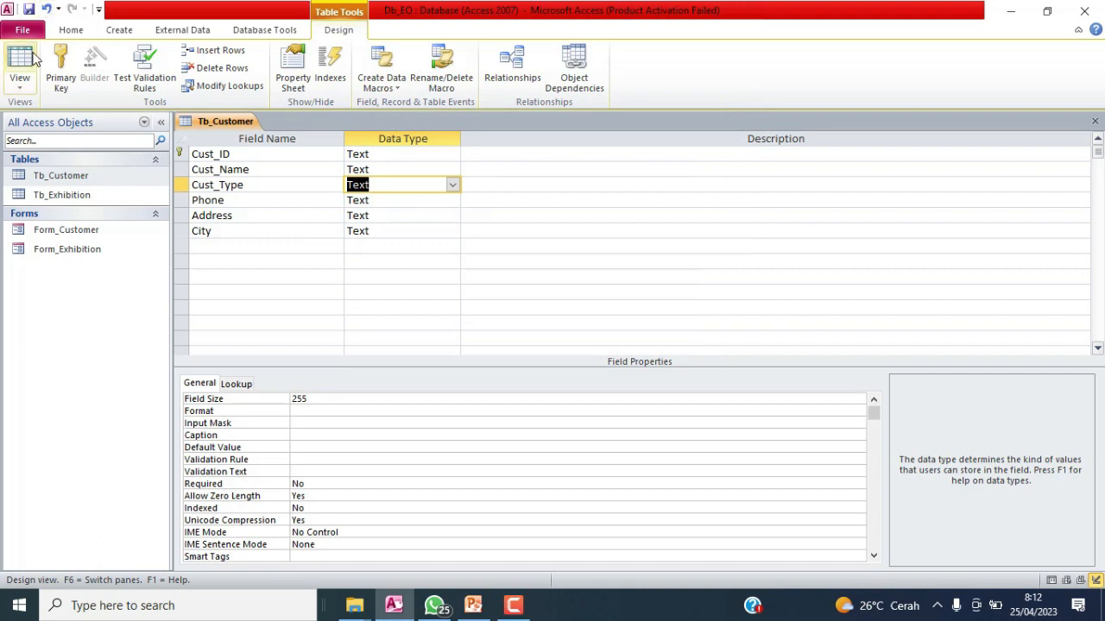
click(205, 120)
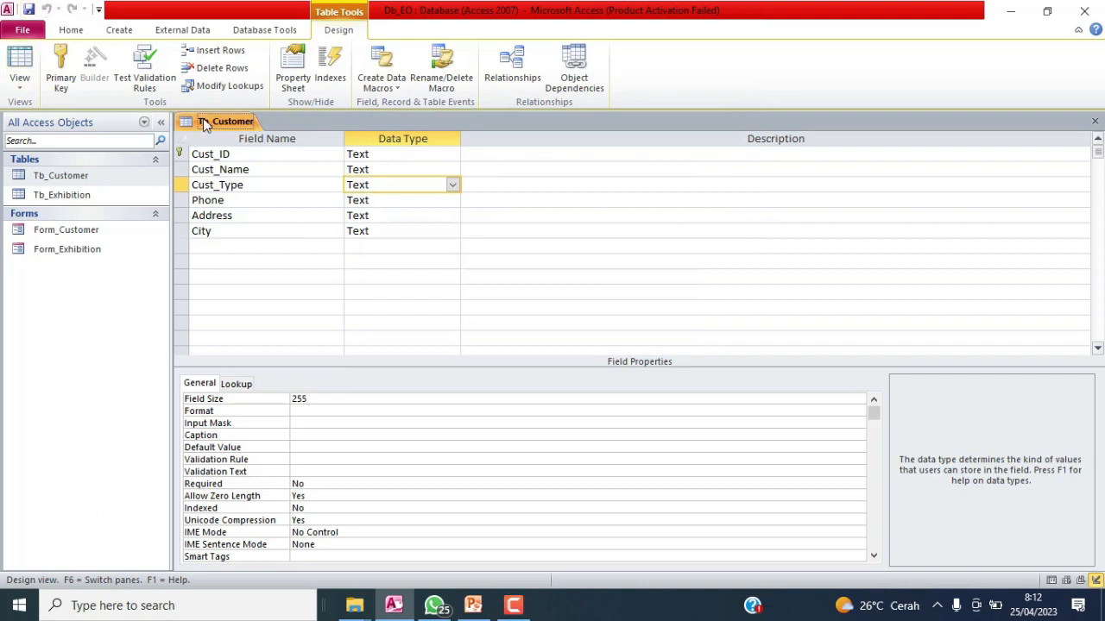
- Open Tb_Customer in Datasheet view, set Cust_Type to Other for the first record and Corporate for the second, and save
double_click(94, 178)
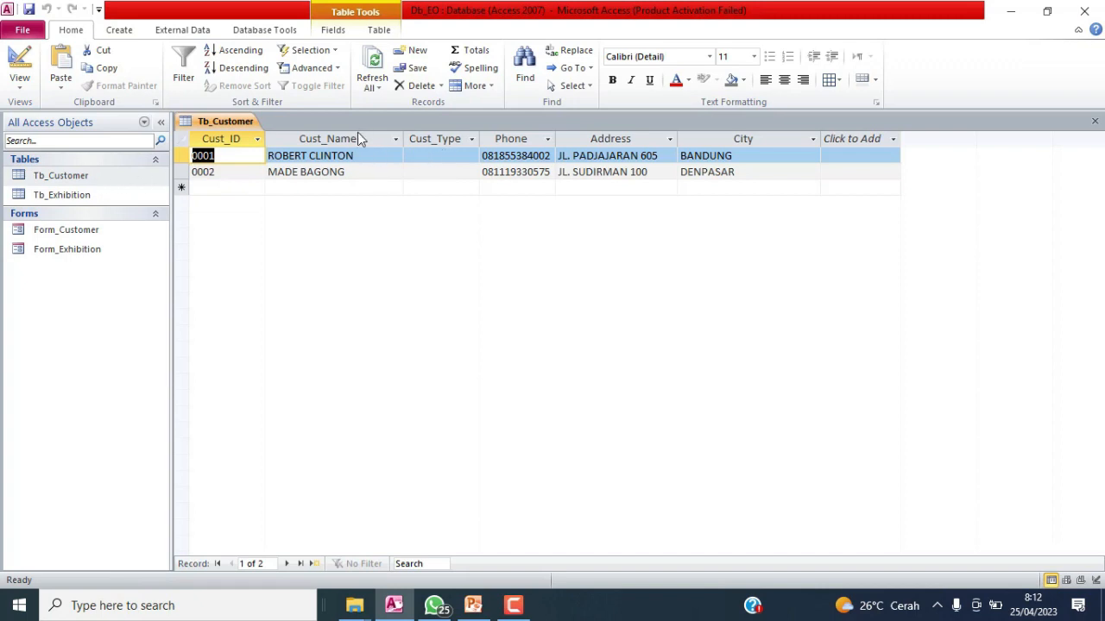
click(449, 158)
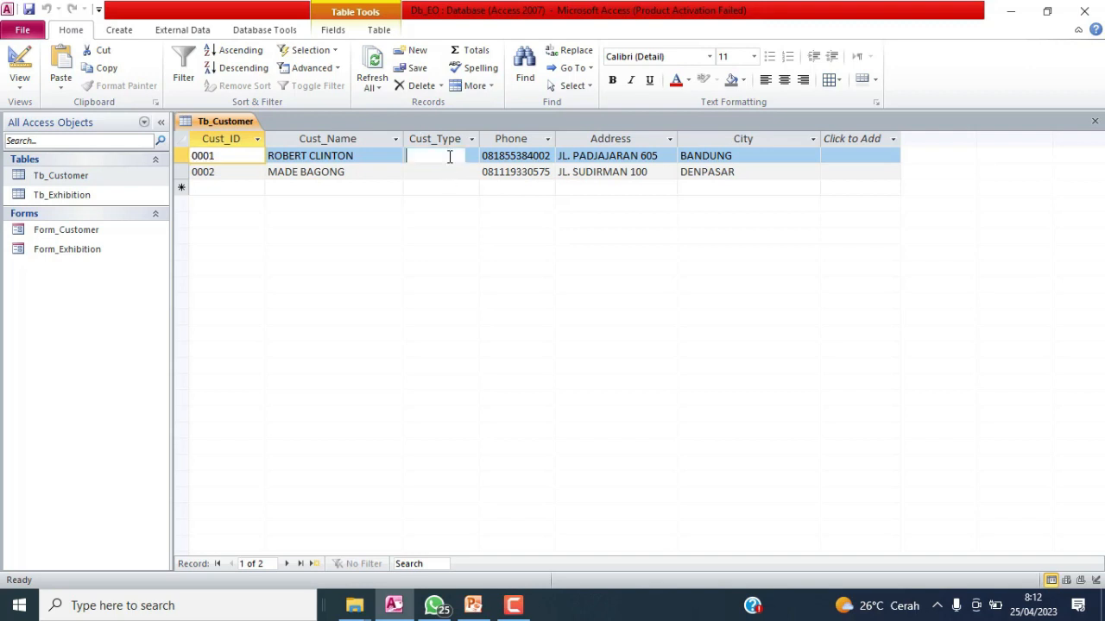
click(469, 157)
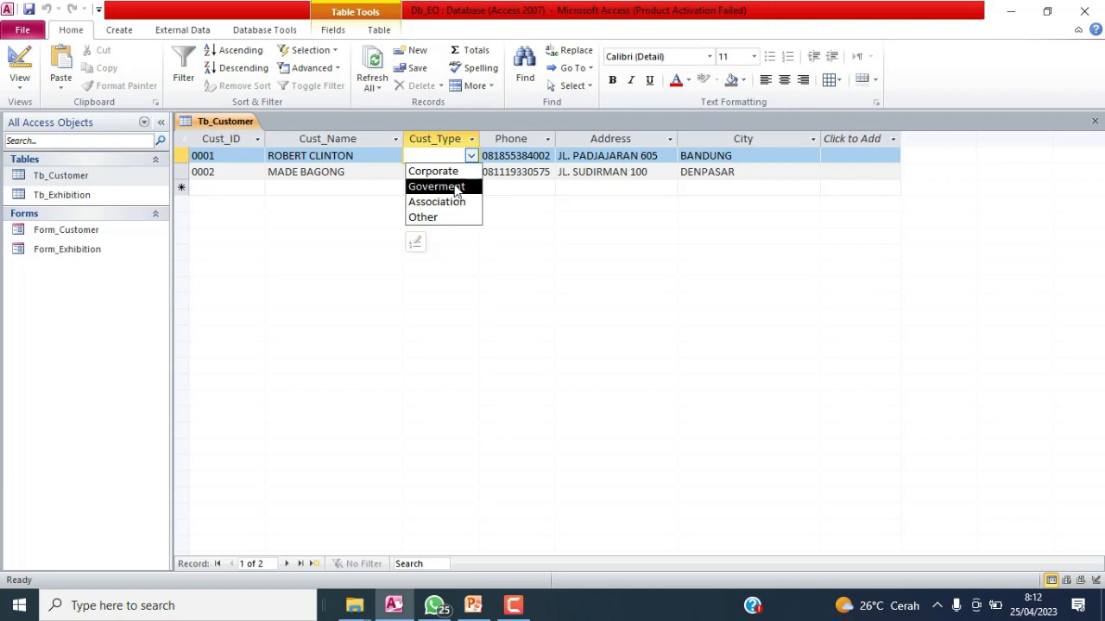
click(434, 221)
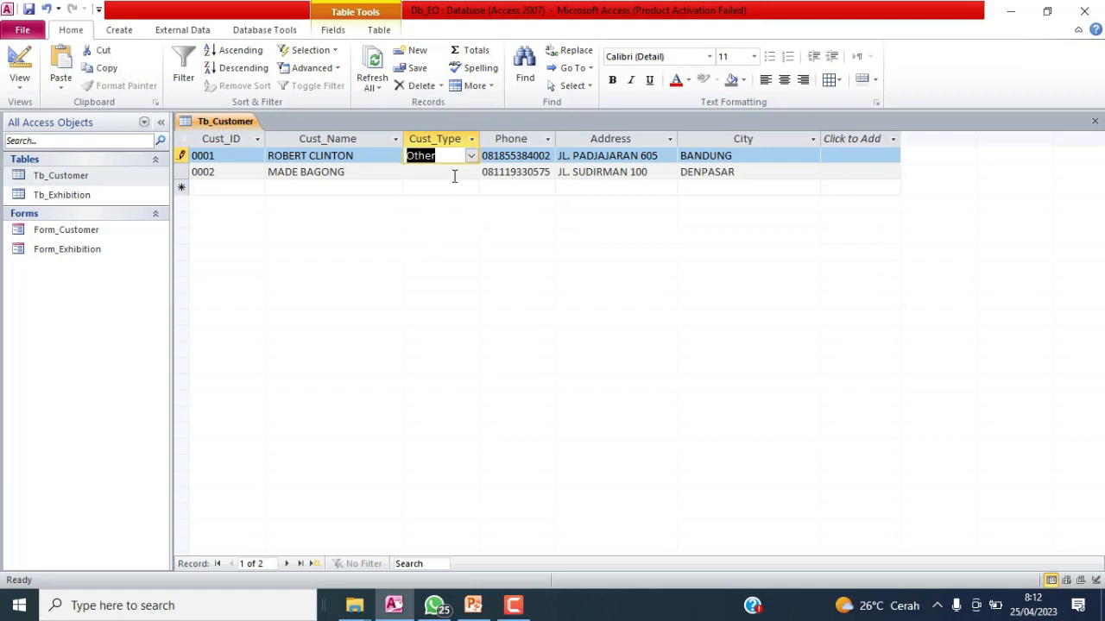
click(464, 172)
click(469, 172)
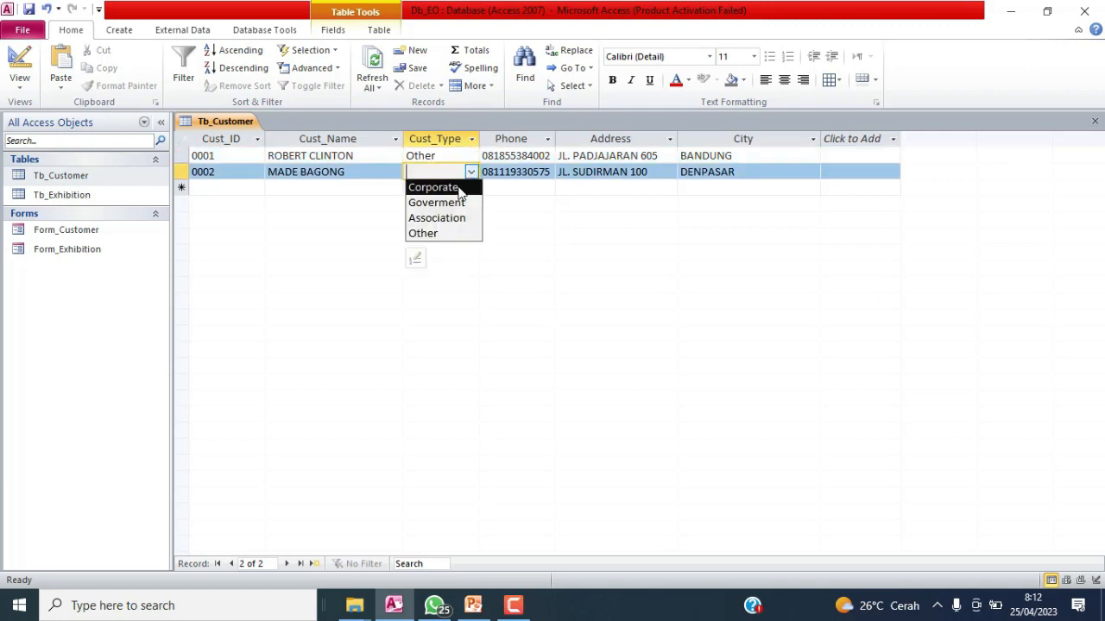
click(451, 190)
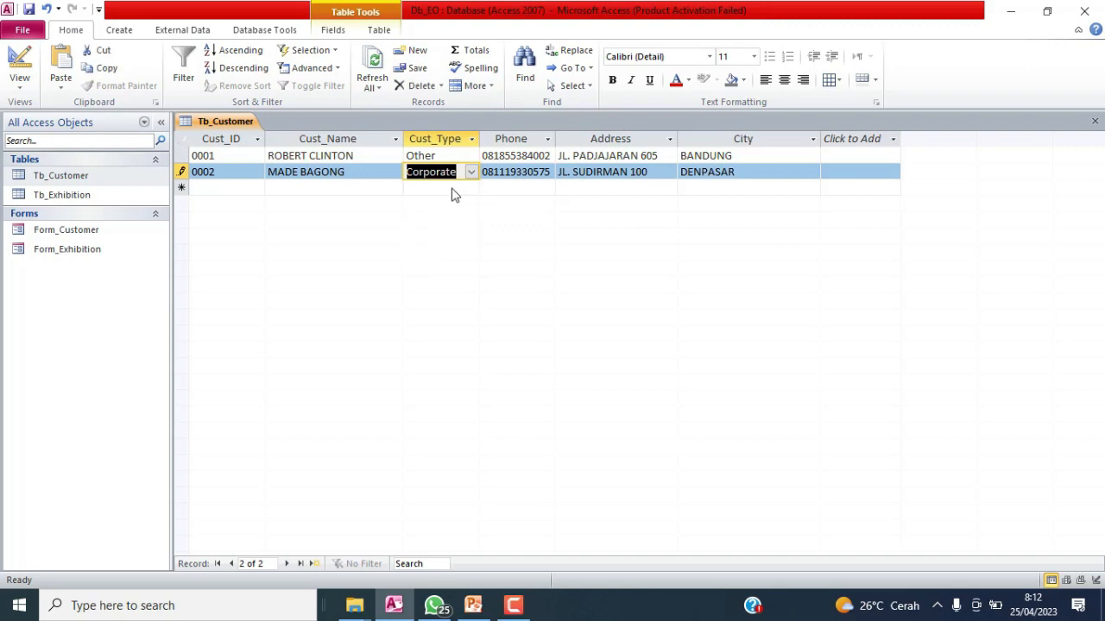
click(29, 10)
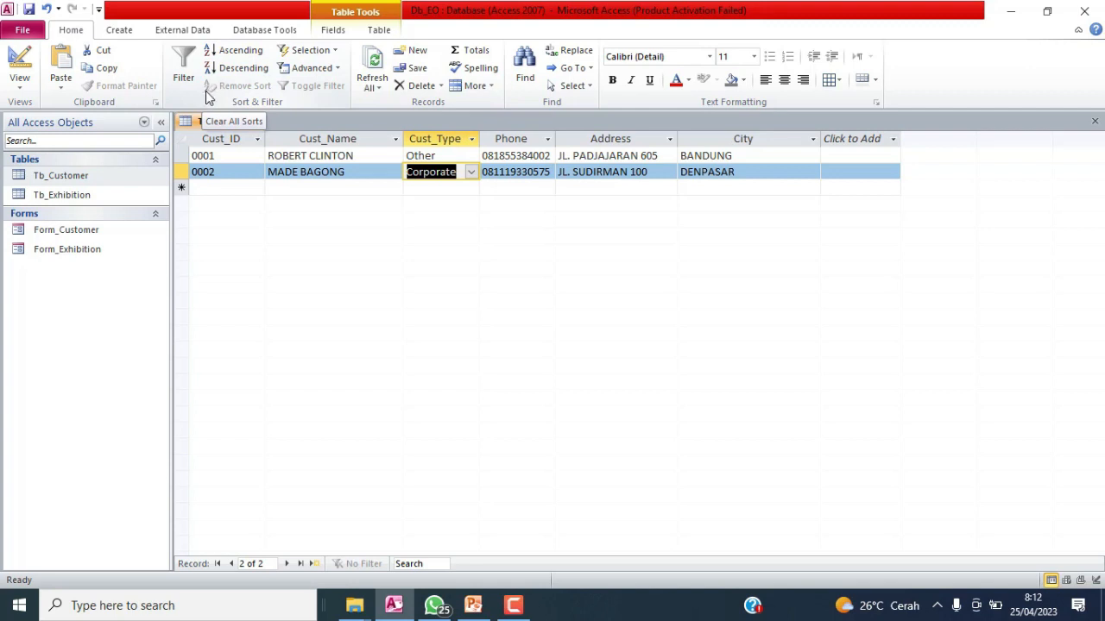
- Close the Tb_Customer table and open Form_Customer in Design view
click(107, 226)
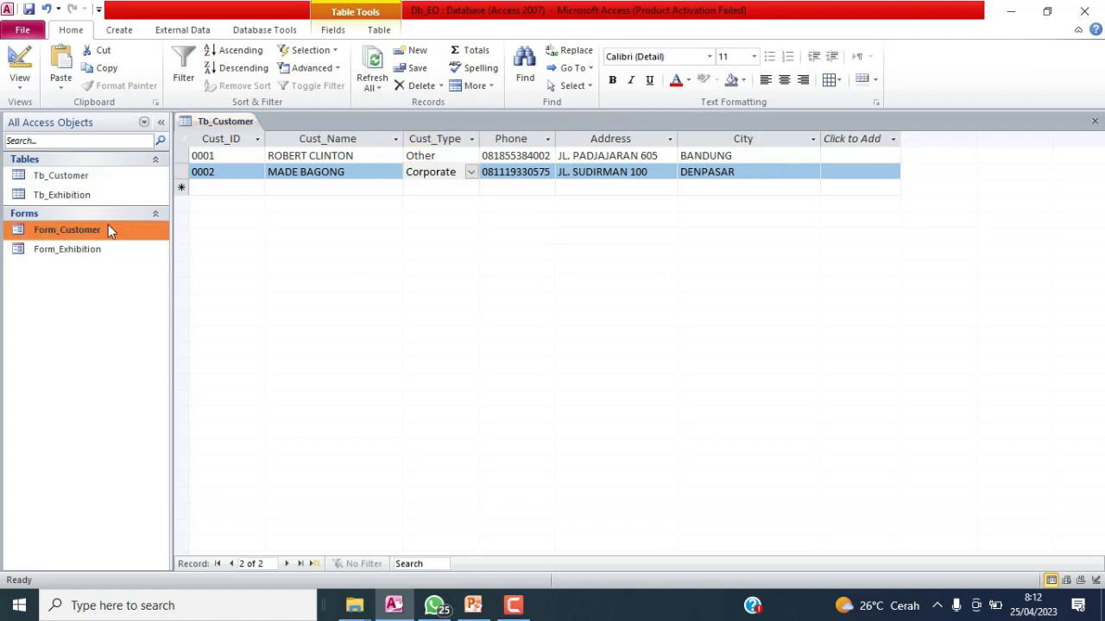
right_click(197, 124)
click(217, 170)
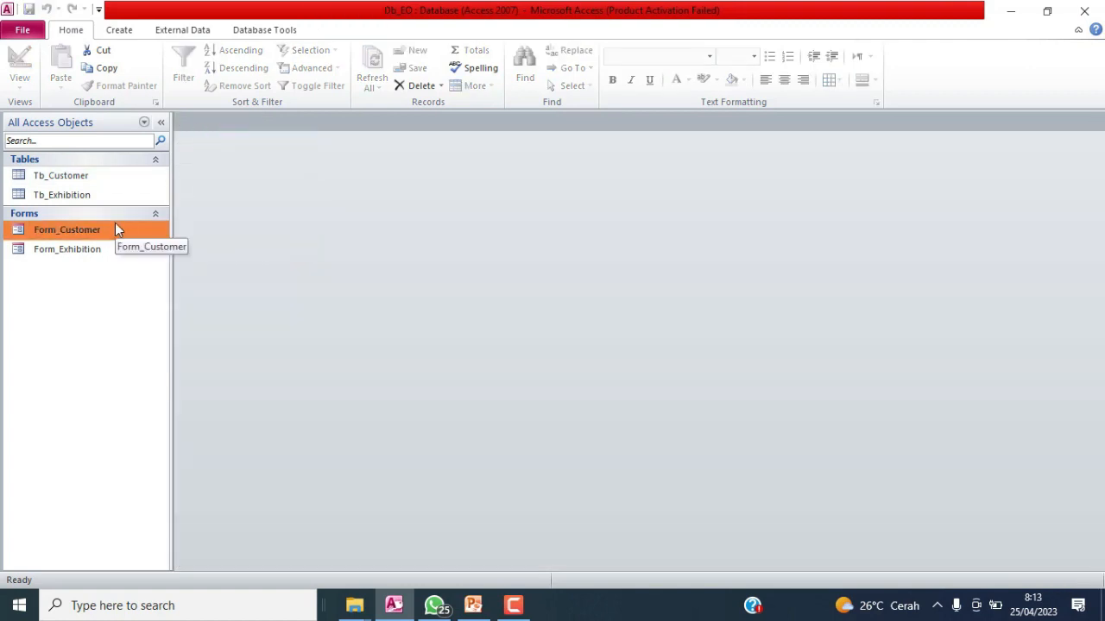
double_click(111, 231)
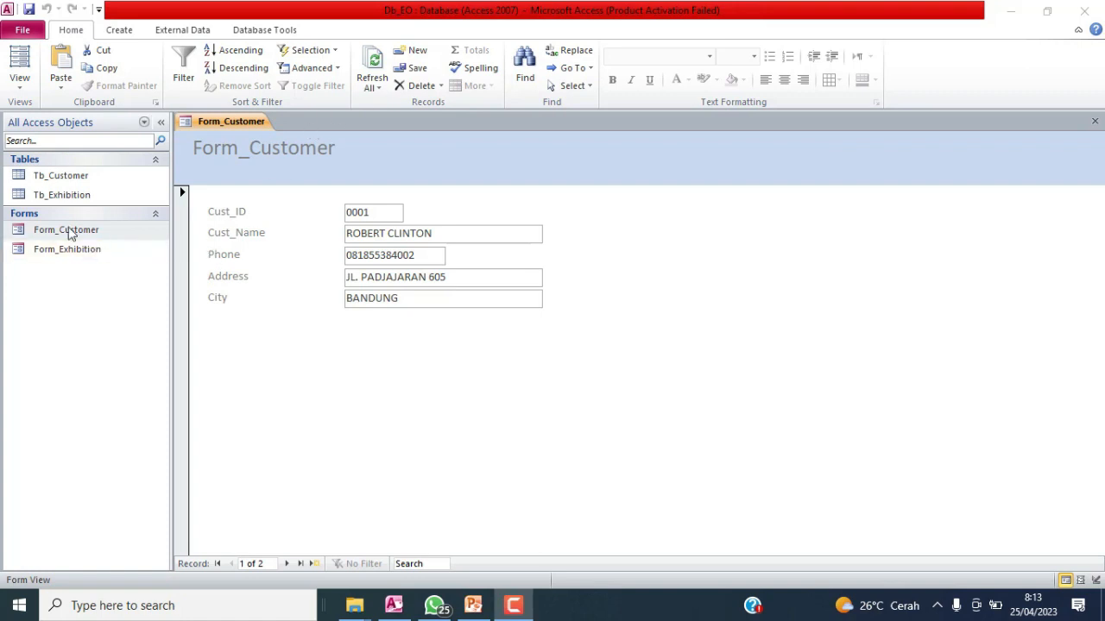
right_click(220, 119)
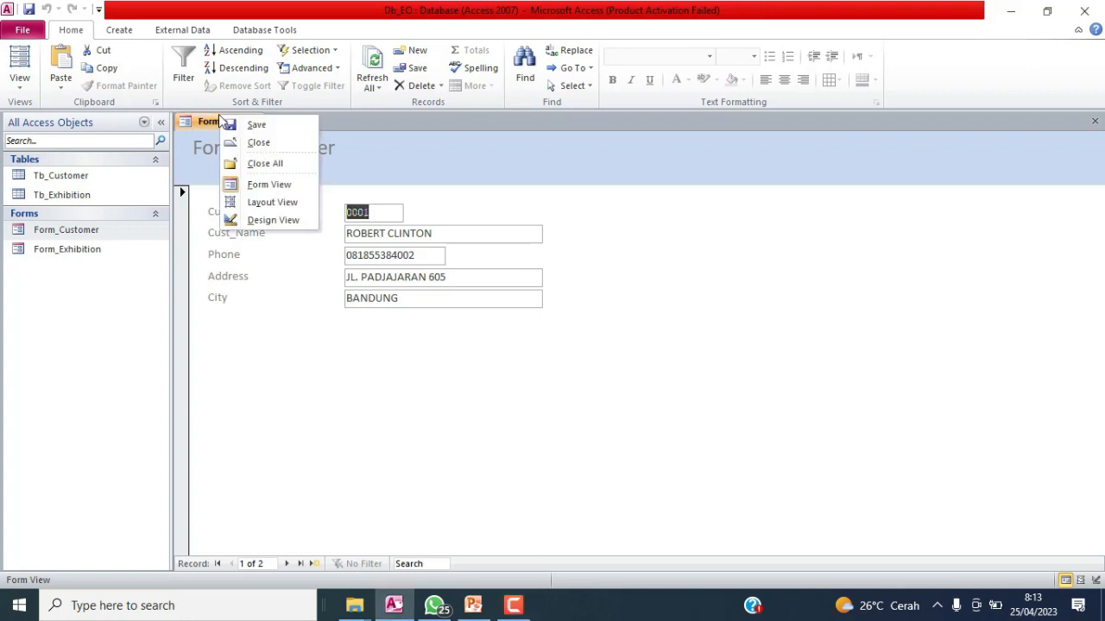
click(271, 221)
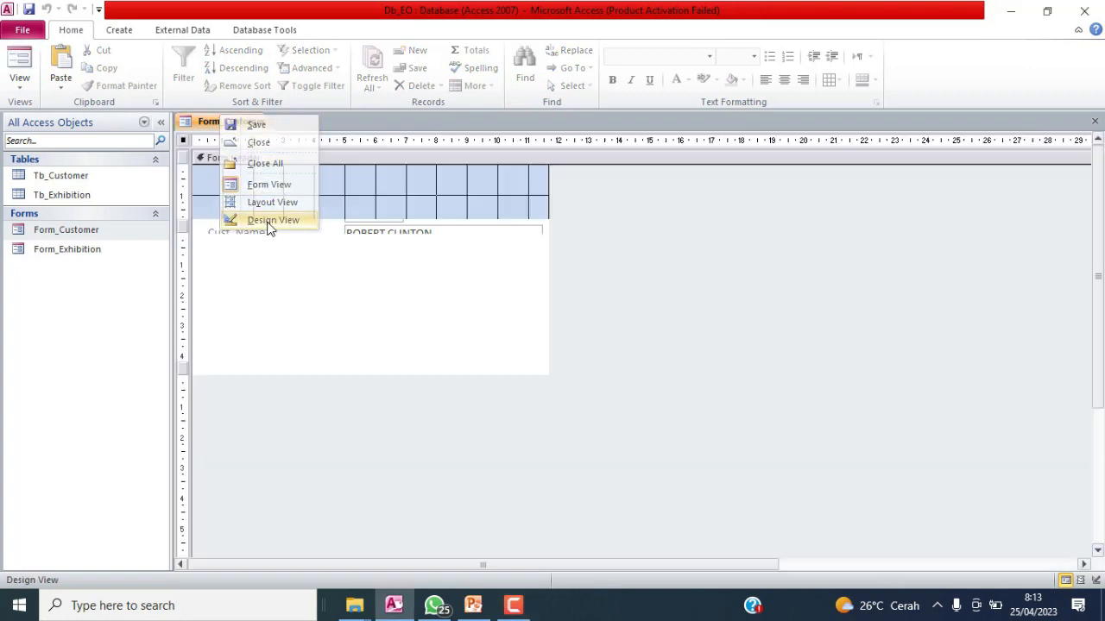
- Enlarge the form's Footer section to about 2 cm and its Detail section to about 6 cm high
drag(293, 374, 281, 438)
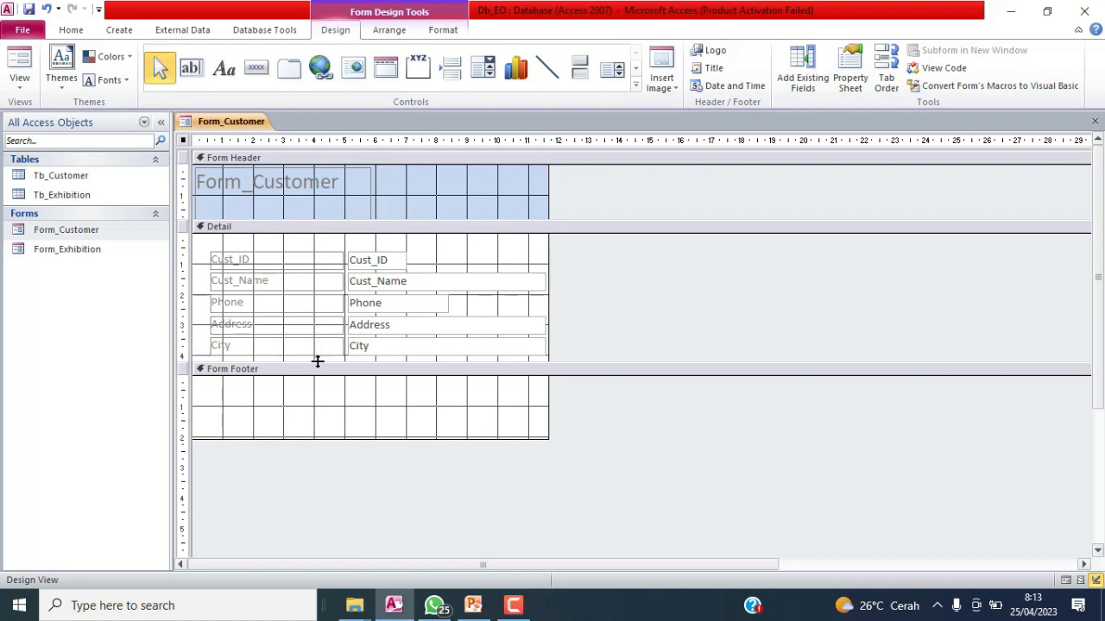
drag(316, 364, 309, 416)
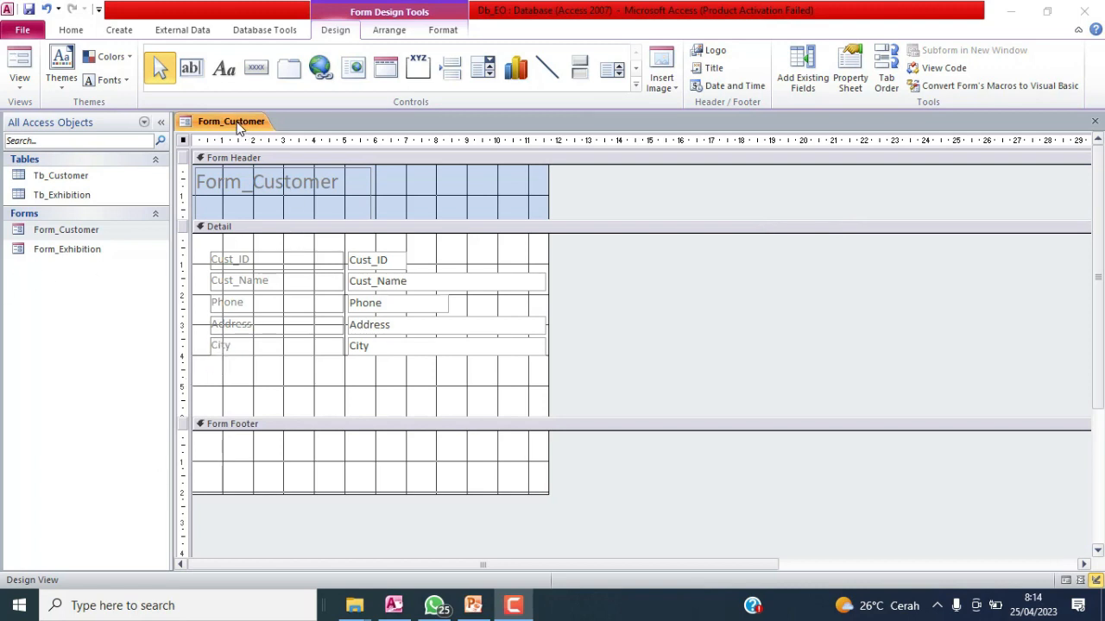
right_click(102, 231)
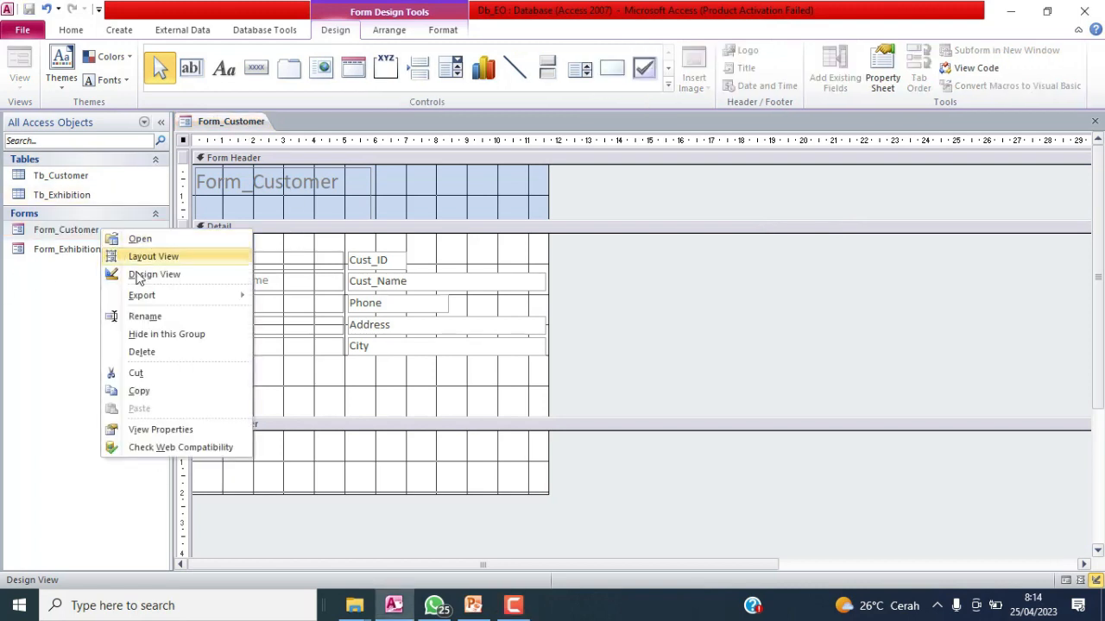
click(216, 123)
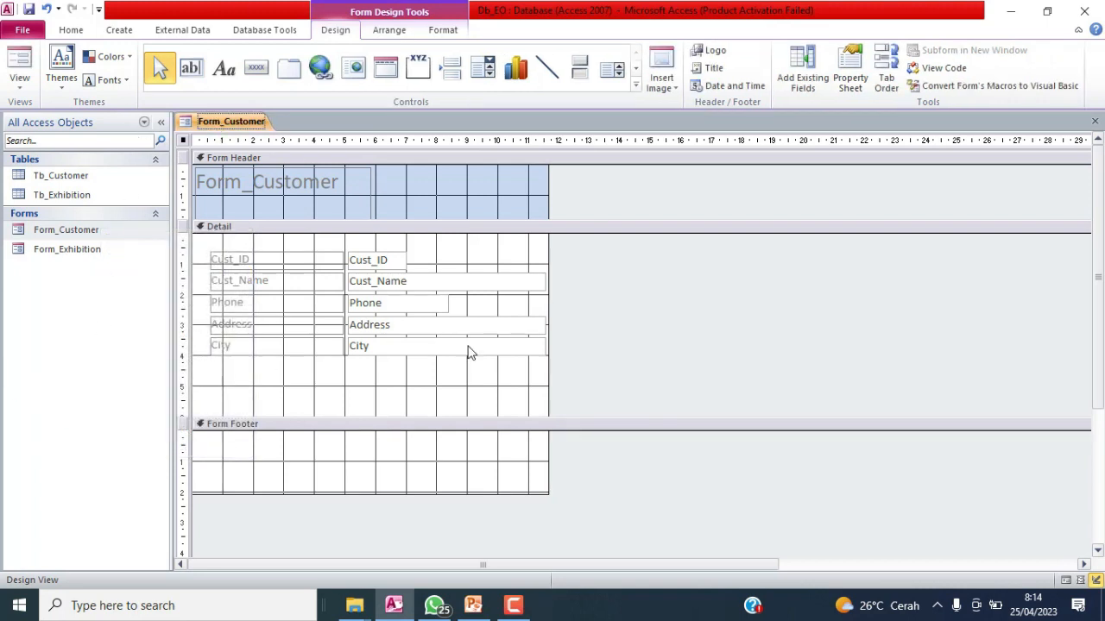
- Display the list of existing fields available for Form_Customer
click(796, 64)
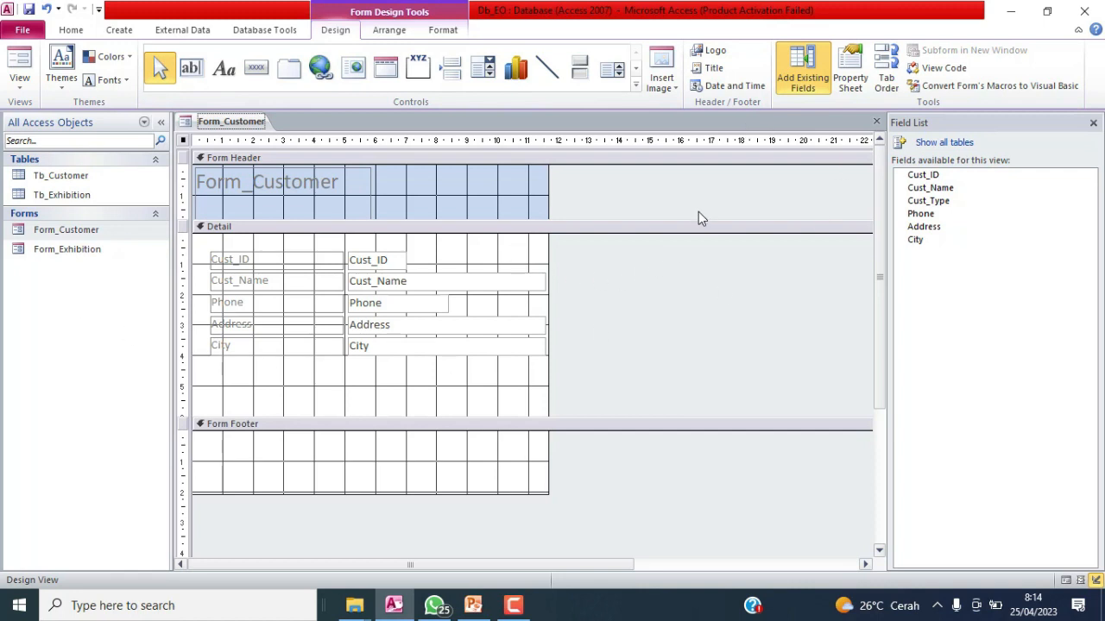
key(F9)
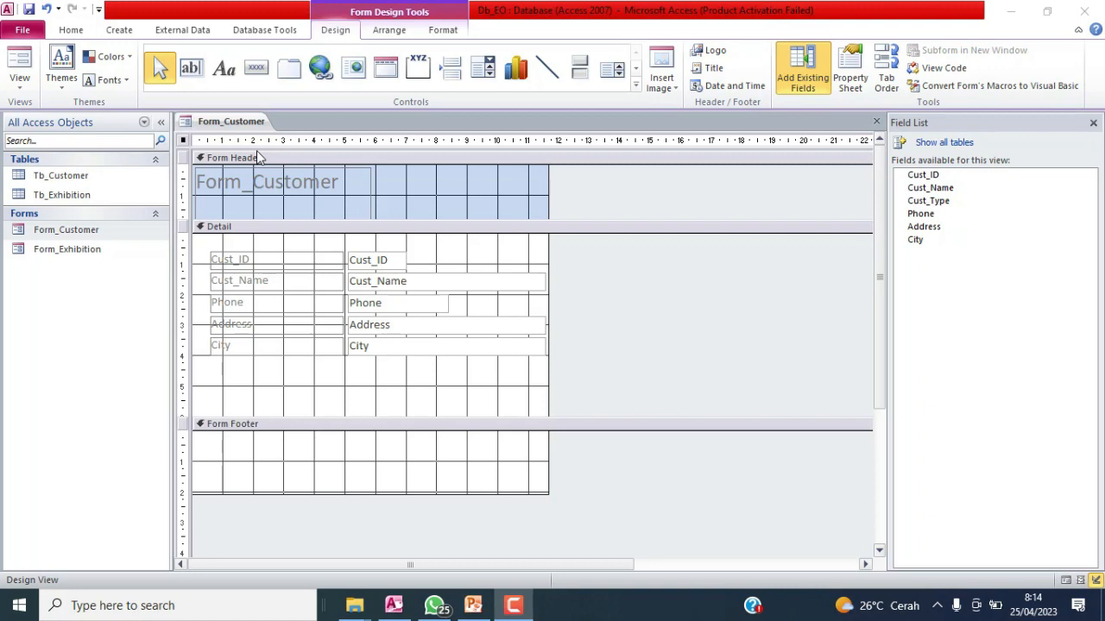
click(935, 203)
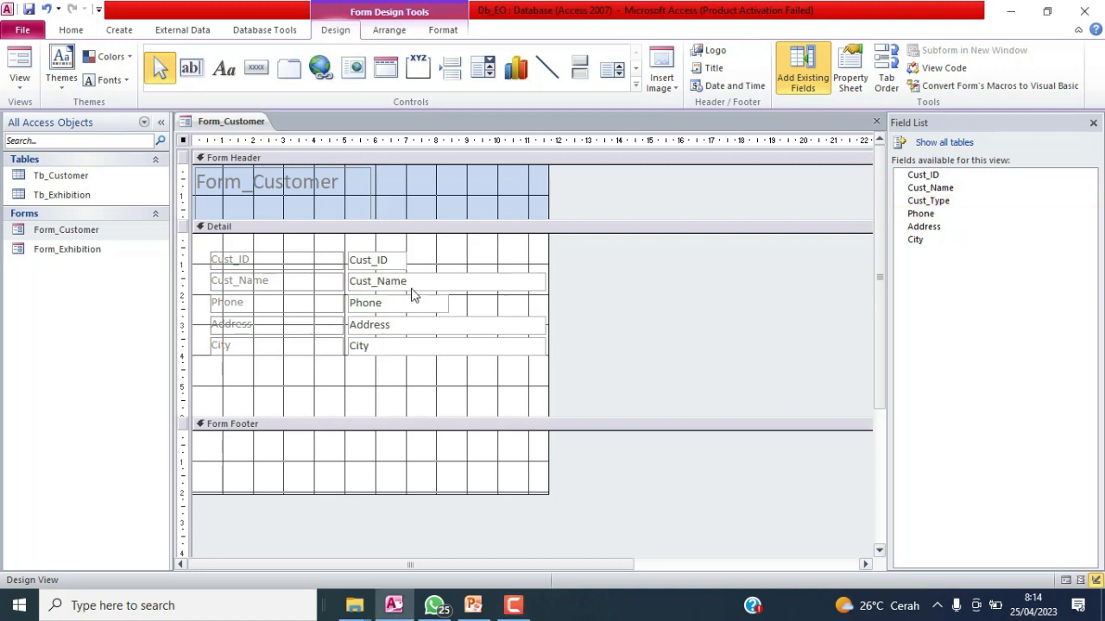
- Move the Phone, Address and City controls with their labels down to leave a gap below Cust_Name
click(243, 302)
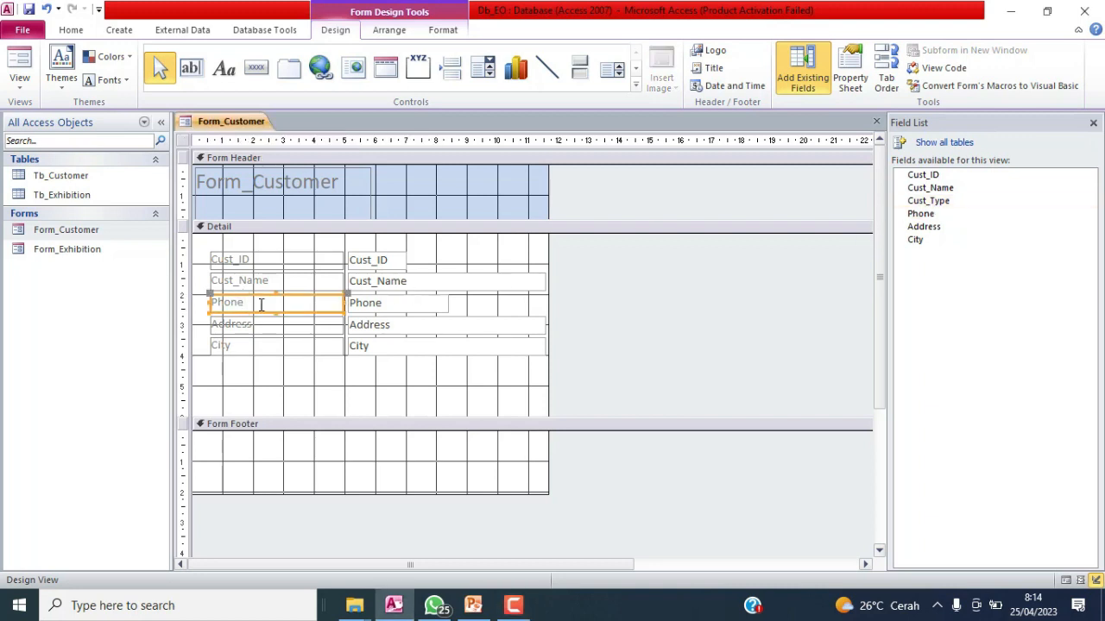
shift+click(376, 308)
shift+click(296, 335)
shift+click(383, 332)
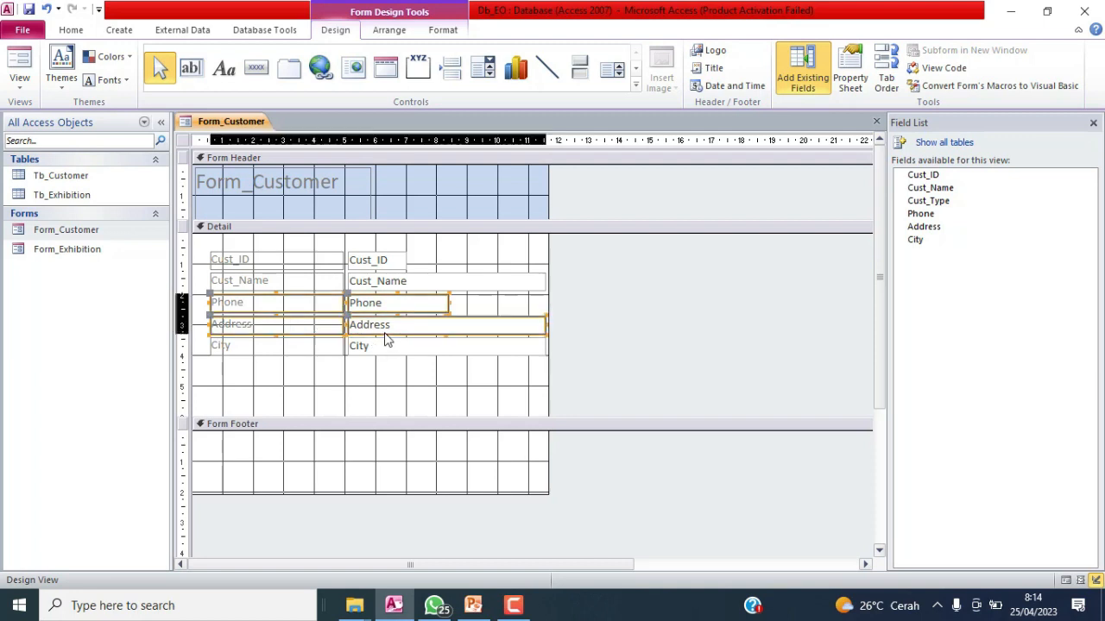
shift+click(285, 350)
drag(365, 301, 365, 337)
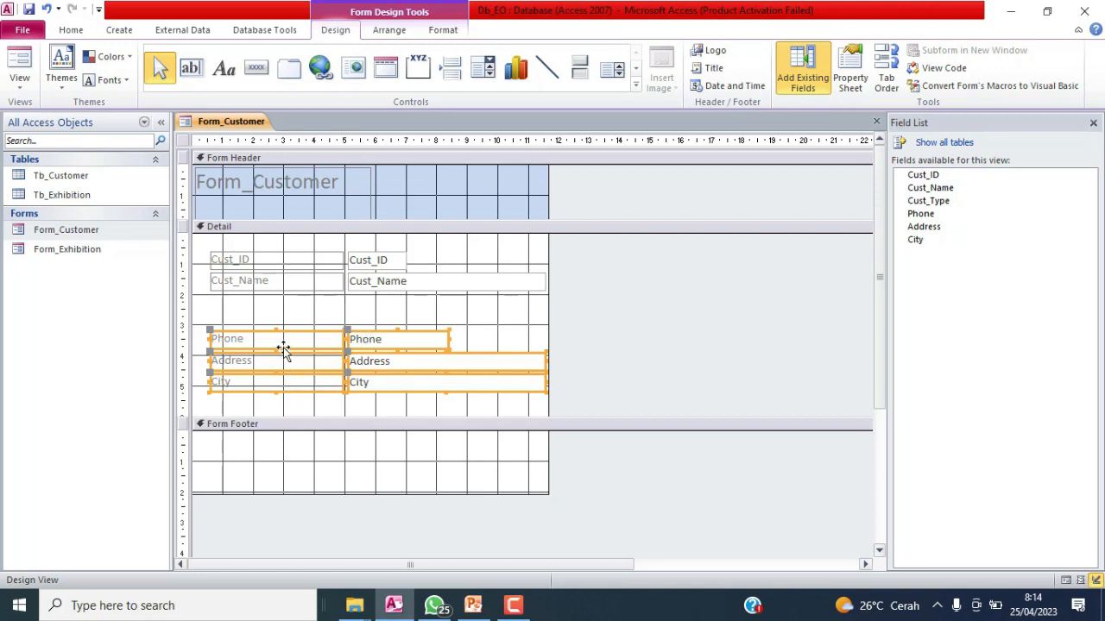
- Add the Cust_Type field to the form and place its combo box between Cust_Name and Phone, aligned with their boxes
double_click(927, 201)
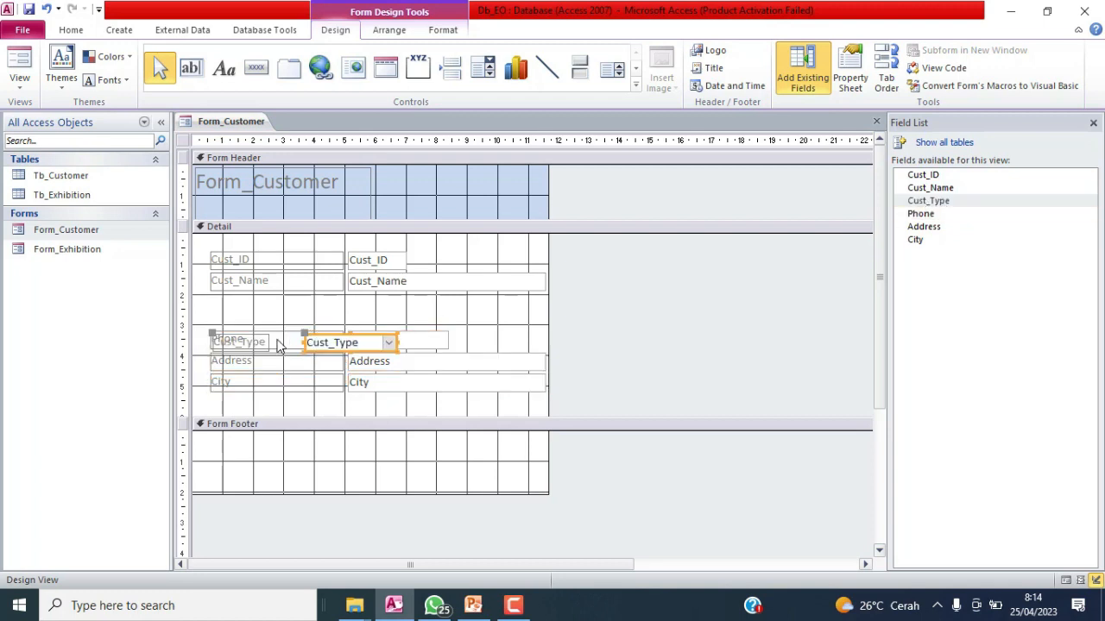
drag(322, 335, 330, 298)
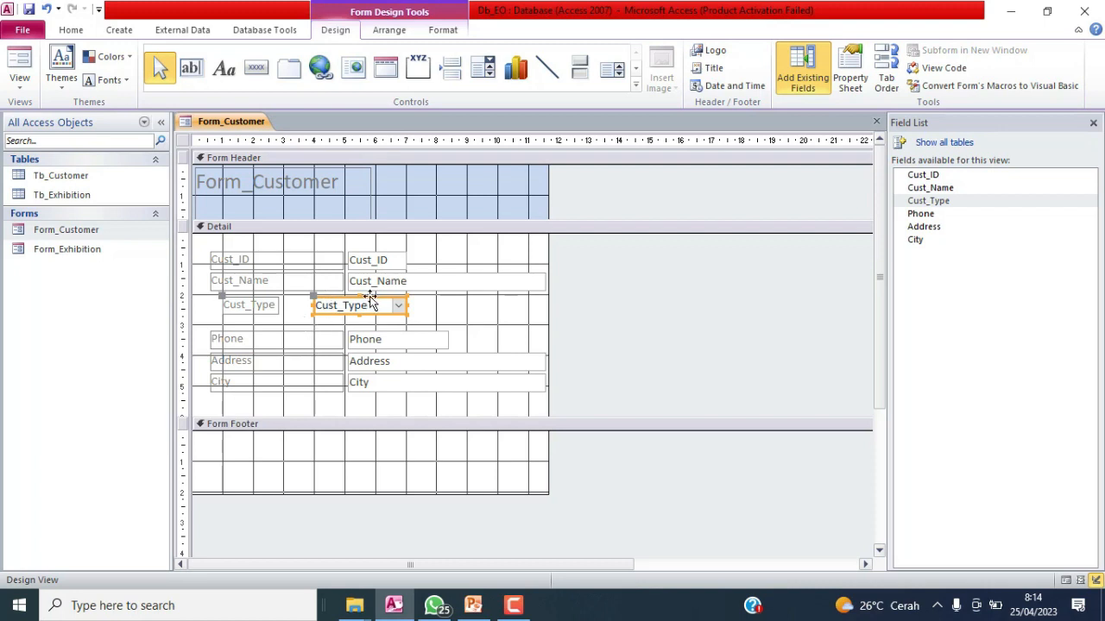
drag(354, 298, 389, 310)
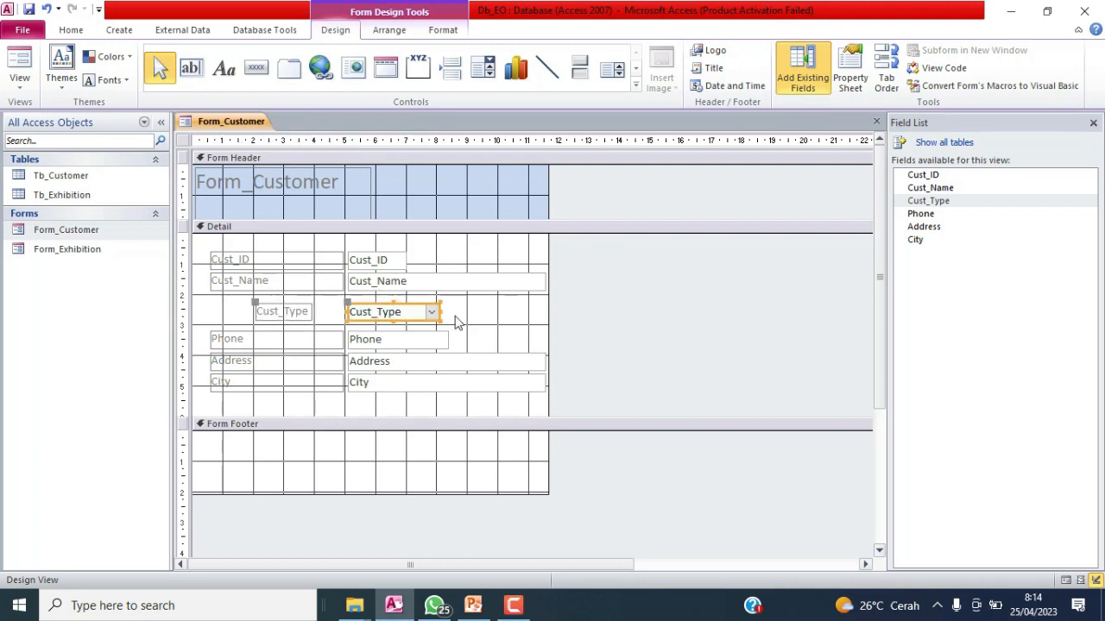
click(457, 321)
- Stretch the Cust_Type label on both sides to line up with the other field labels
click(286, 311)
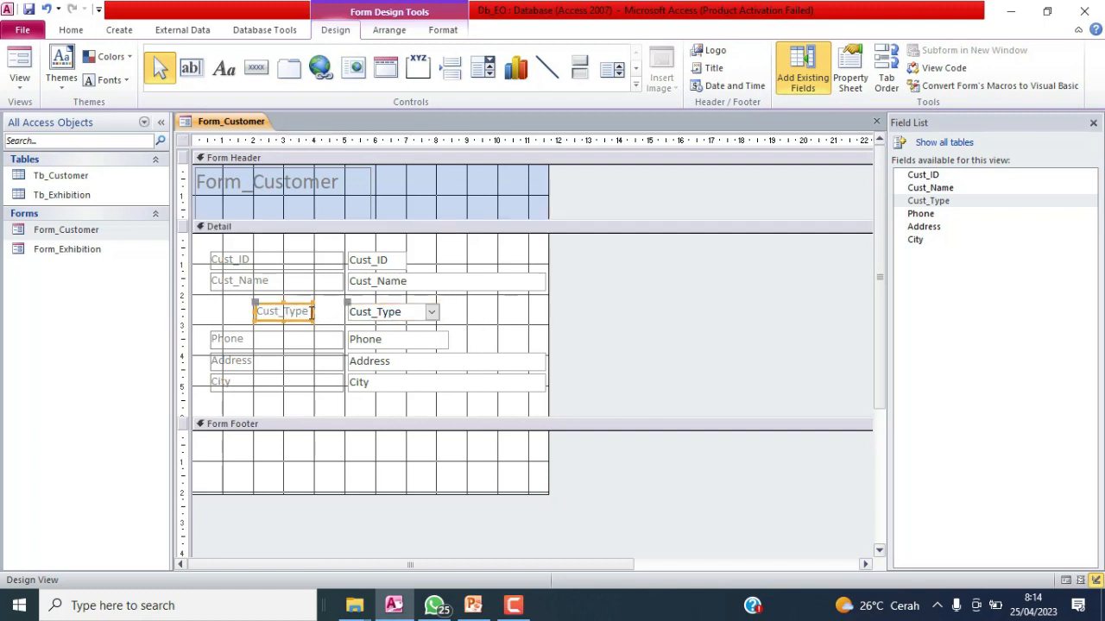
drag(254, 311, 213, 311)
drag(310, 313, 339, 311)
click(602, 327)
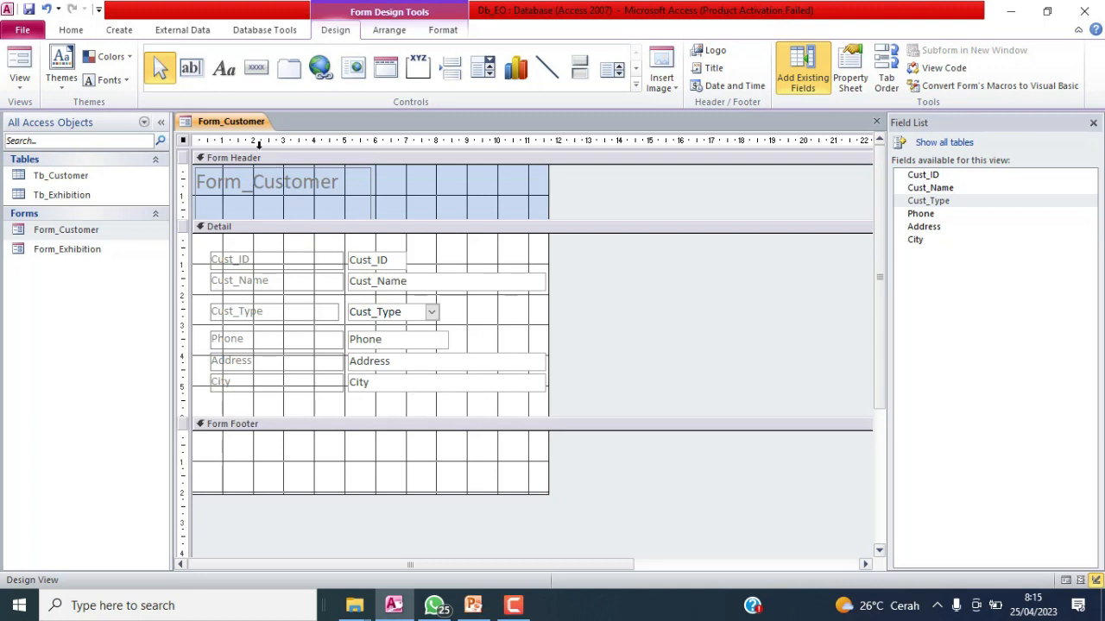
- Save Form_Customer and open it in Form view
right_click(237, 122)
click(266, 129)
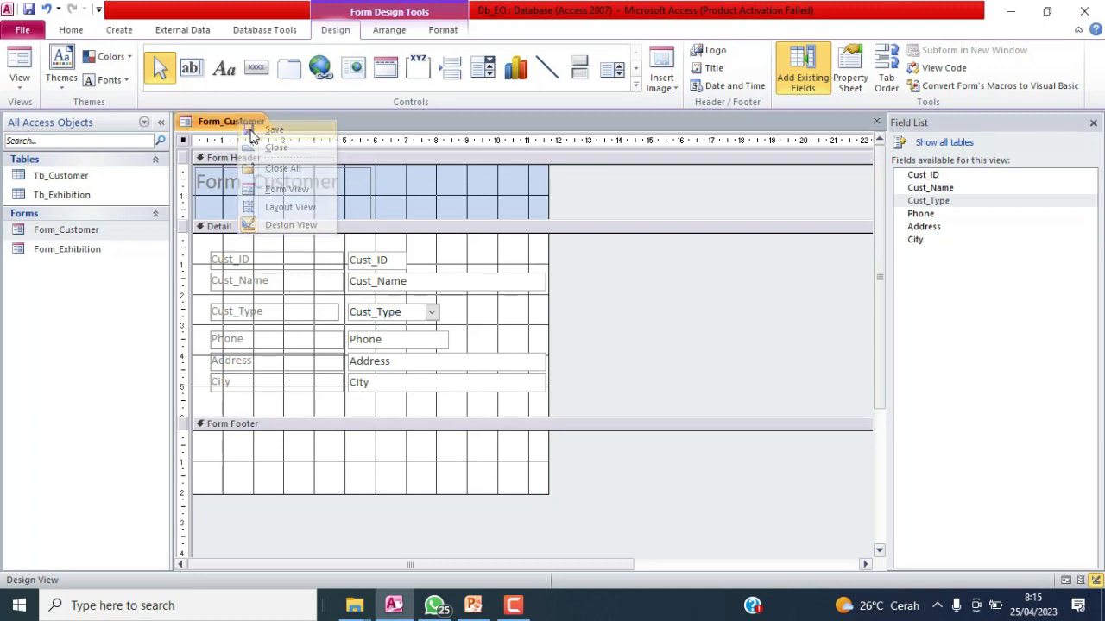
double_click(110, 231)
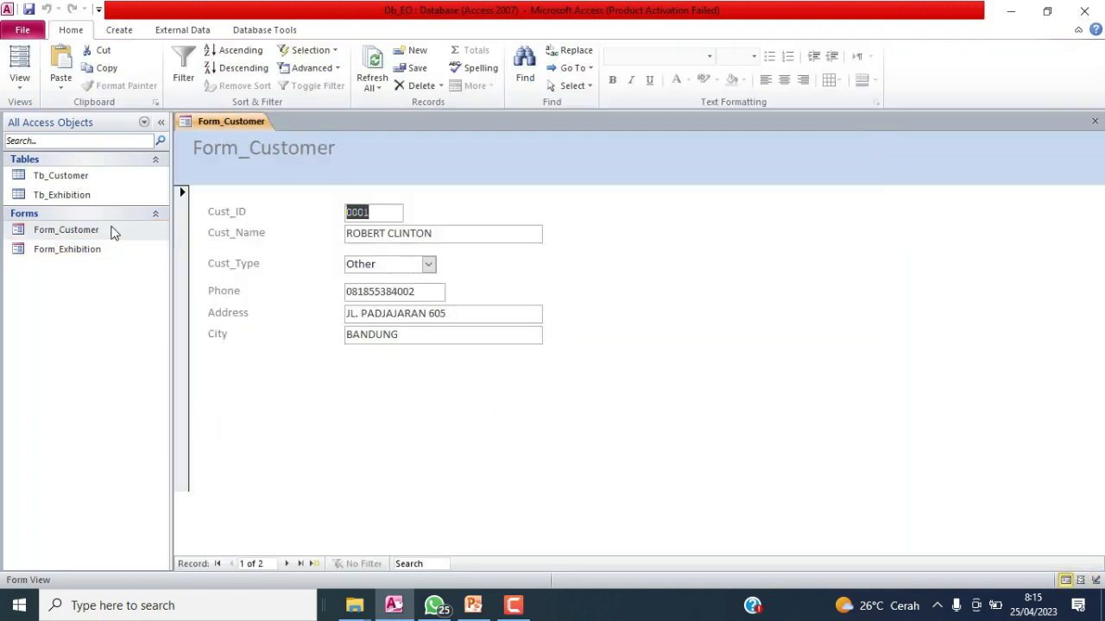